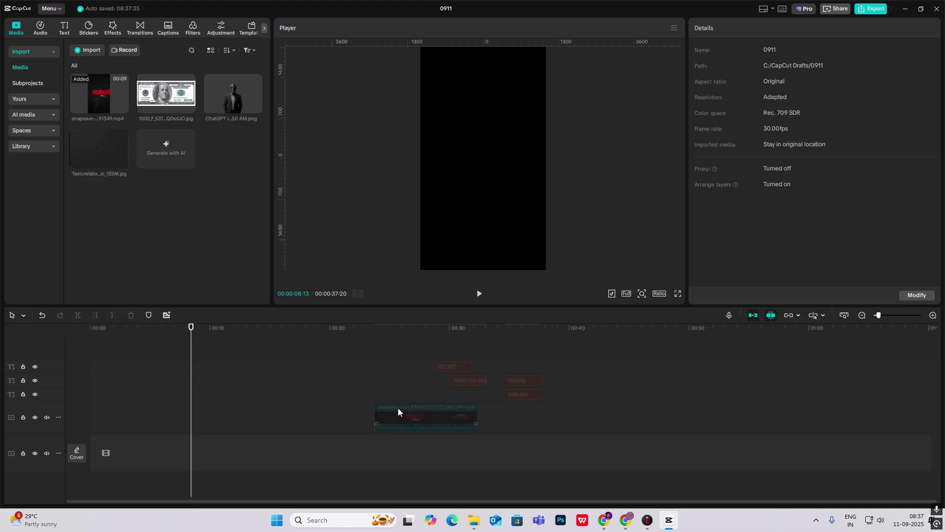
# Place the Texturelabs fabric image at the start of the timeline, rotate it 90° and enlarge it to 178% to fill the frame
pyautogui.click(386, 378)
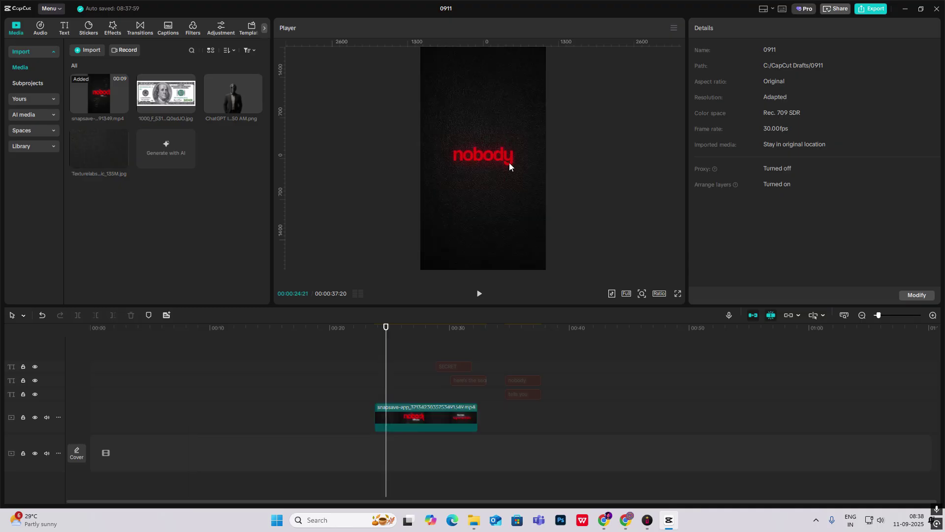
pyautogui.moveTo(386, 357)
pyautogui.mouseDown()
pyautogui.moveTo(395, 358)
pyautogui.moveTo(380, 358)
pyautogui.mouseUp()
pyautogui.moveTo(100, 148); pyautogui.dragTo(90, 408)
pyautogui.moveTo(483, 210); pyautogui.dragTo(421, 161)
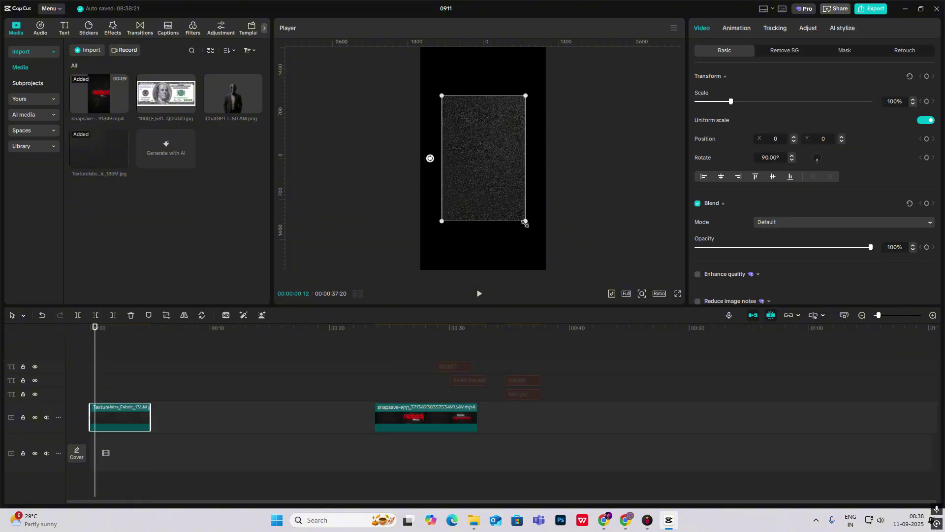
pyautogui.moveTo(525, 223); pyautogui.dragTo(568, 292)
pyautogui.click(600, 199)
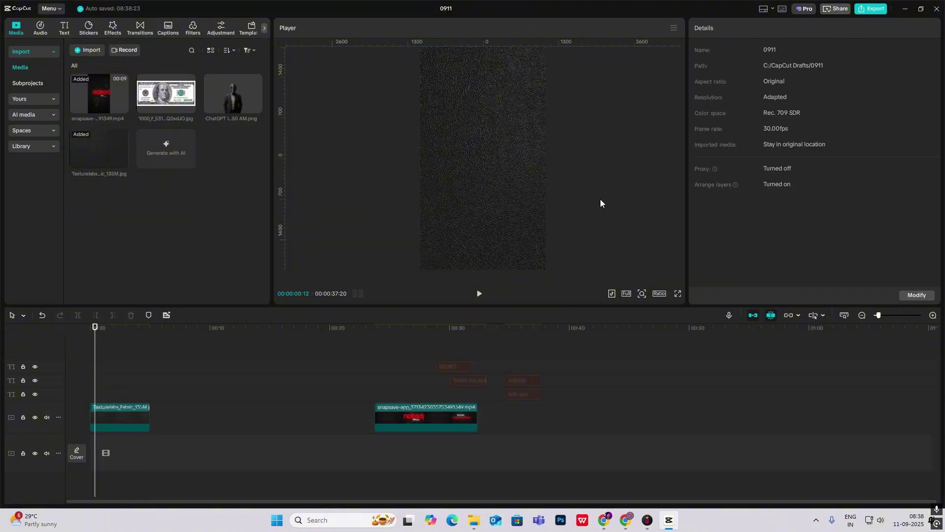
# Darken the fabric texture clip by adjusting its Blacks level
pyautogui.click(515, 208)
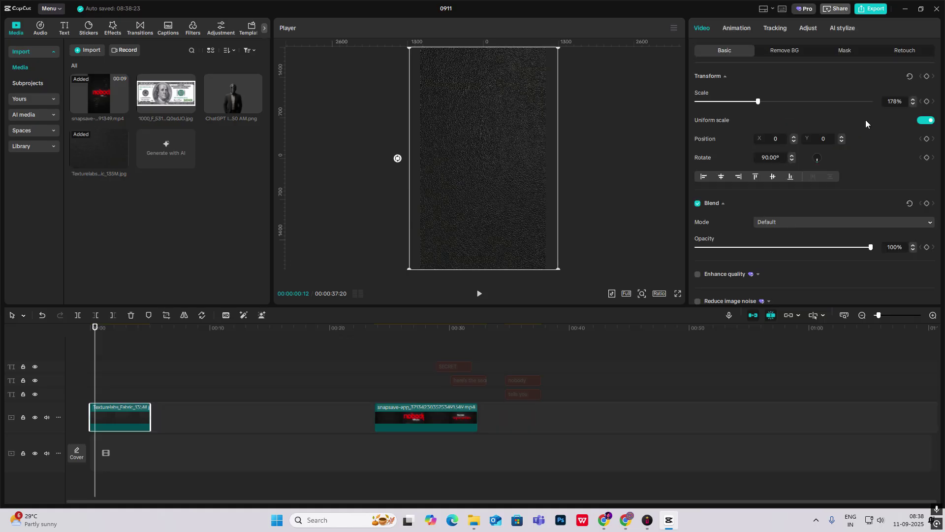
pyautogui.click(814, 29)
pyautogui.scroll(-5, 803, 160)
pyautogui.scroll(-3, 803, 161)
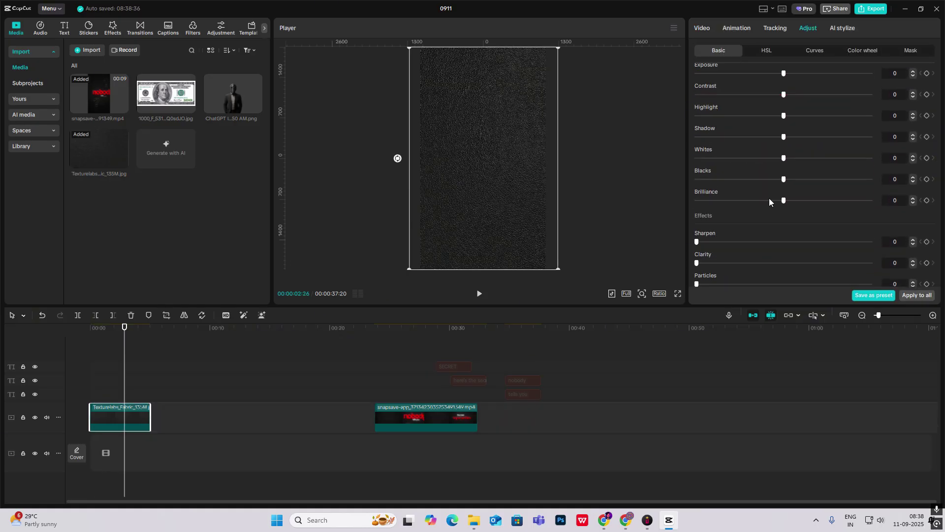
pyautogui.moveTo(783, 180); pyautogui.dragTo(819, 164)
pyautogui.click(267, 381)
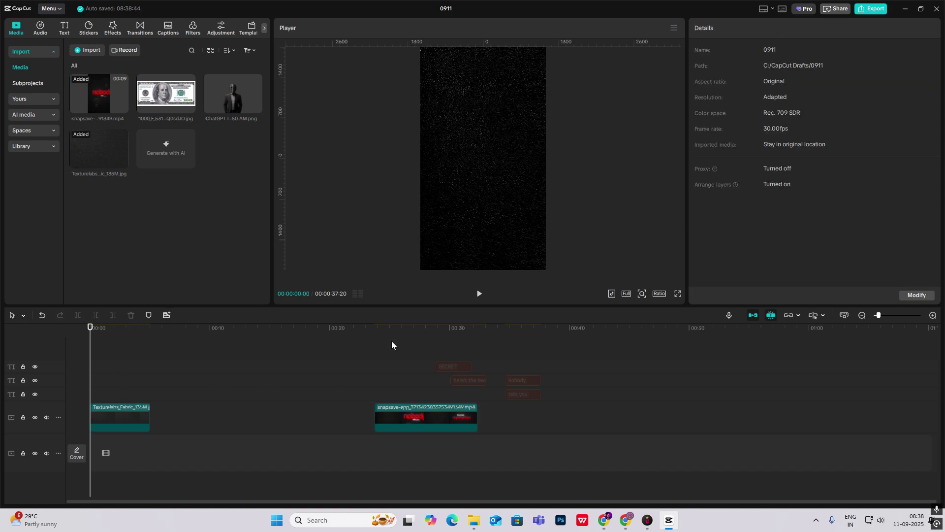
# Move the SECRET text clip to the start of the timeline above the texture and centre the text in the frame
pyautogui.click(446, 369)
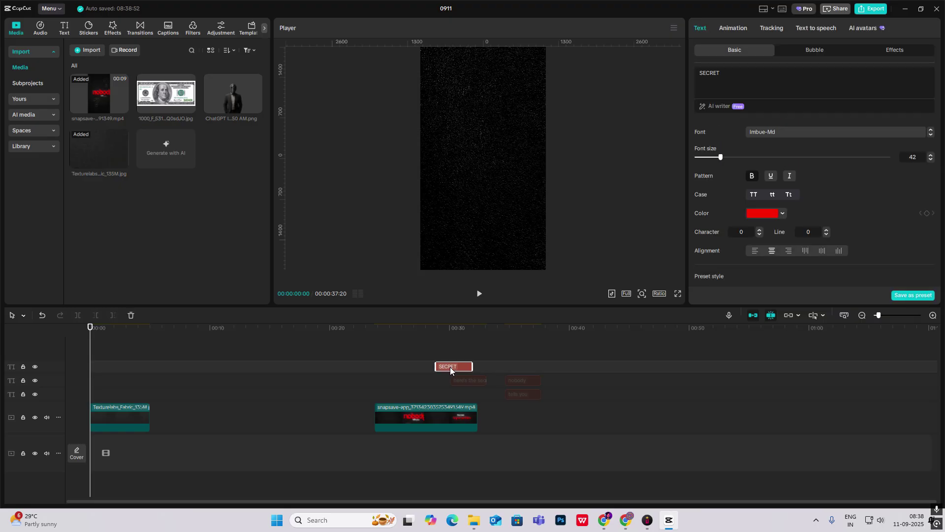
pyautogui.moveTo(451, 368); pyautogui.dragTo(104, 381)
pyautogui.moveTo(497, 236); pyautogui.dragTo(504, 184)
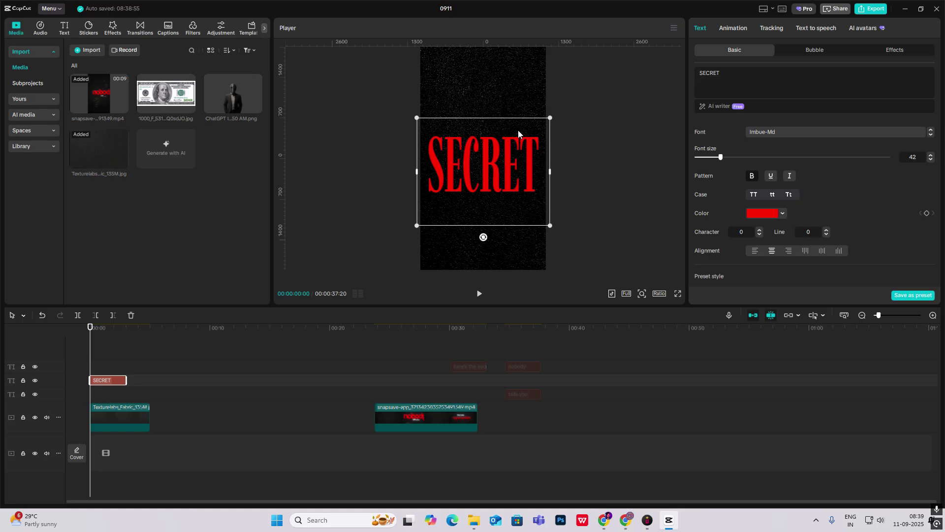
# Extend the SECRET text clip to about 12 seconds and convert it into a compound clip
pyautogui.click(388, 374)
pyautogui.moveTo(387, 379); pyautogui.dragTo(380, 385)
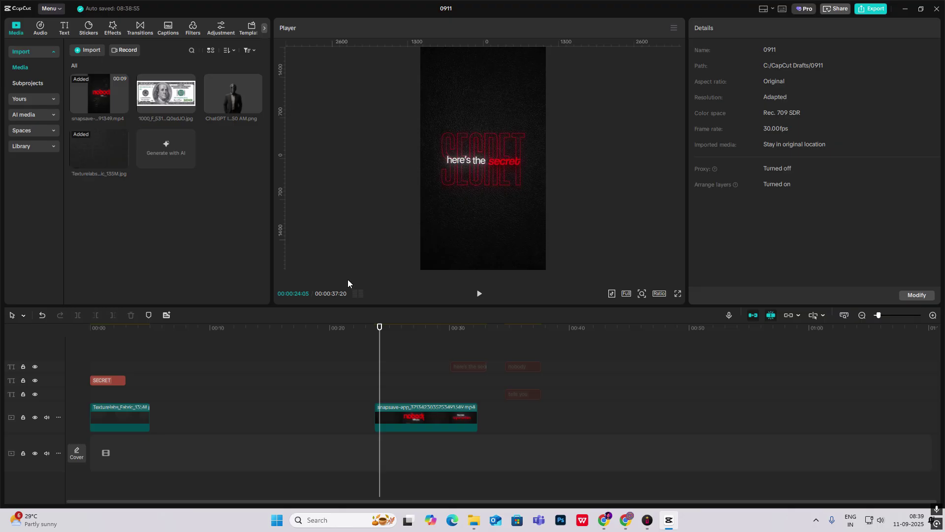
pyautogui.click(96, 360)
pyautogui.click(99, 379)
pyautogui.moveTo(125, 380); pyautogui.dragTo(235, 380)
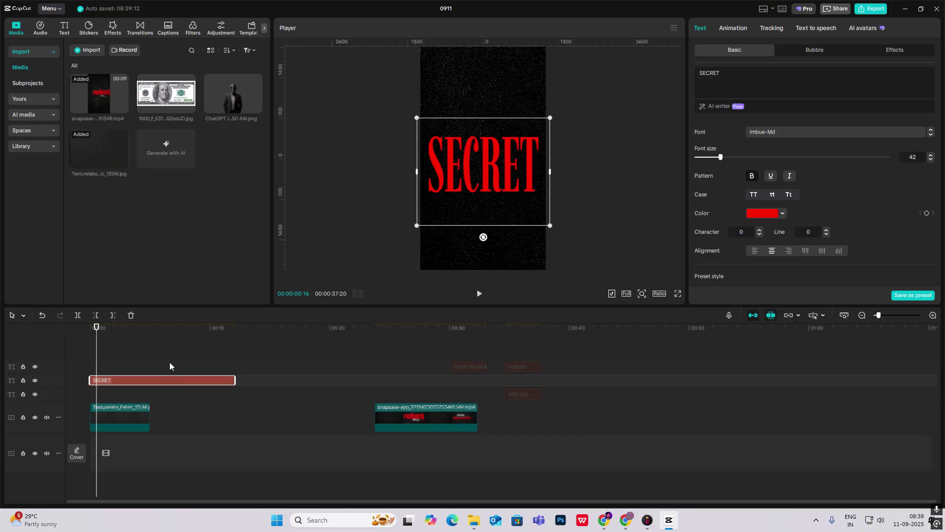
pyautogui.hotkey('alt', 'g')
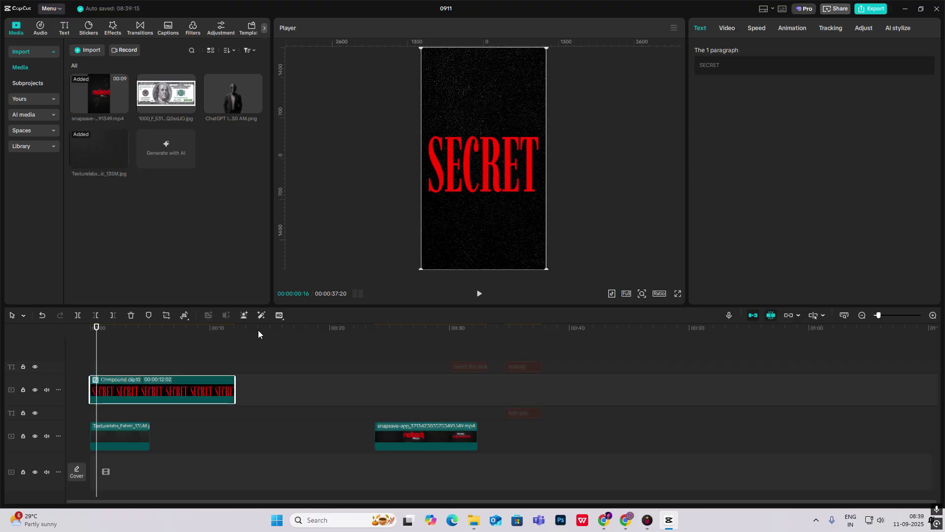
# Open the SECRET compound clip and change the text fill colour to bright green
pyautogui.doubleClick(172, 391)
pyautogui.click(170, 392)
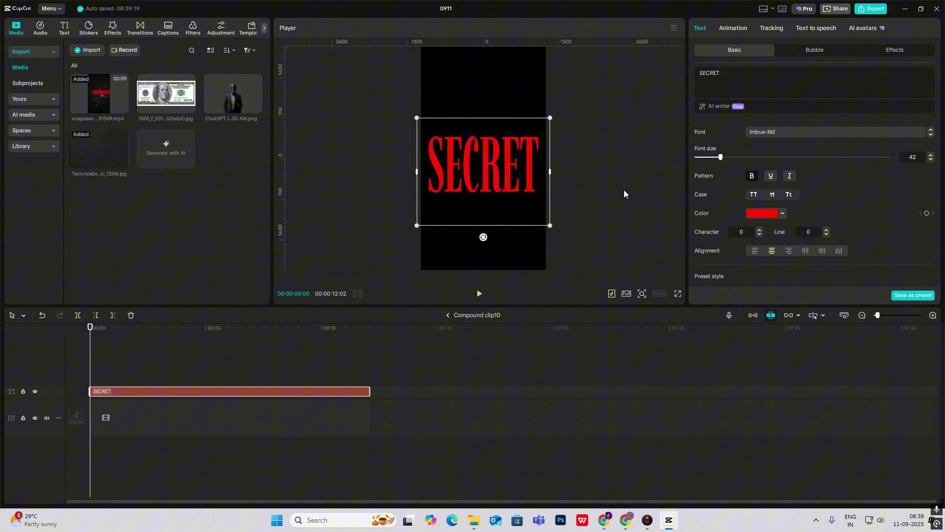
pyautogui.click(760, 214)
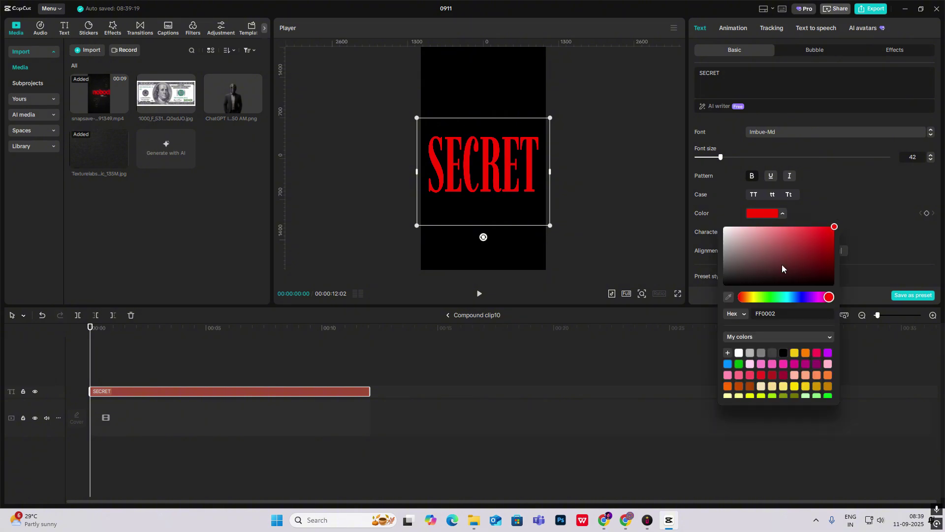
pyautogui.click(827, 395)
pyautogui.click(812, 205)
# Add a stroke to the green SECRET text, coloured red FF0000 with a thickness of 6
pyautogui.scroll(-3, 811, 206)
pyautogui.scroll(-5, 811, 206)
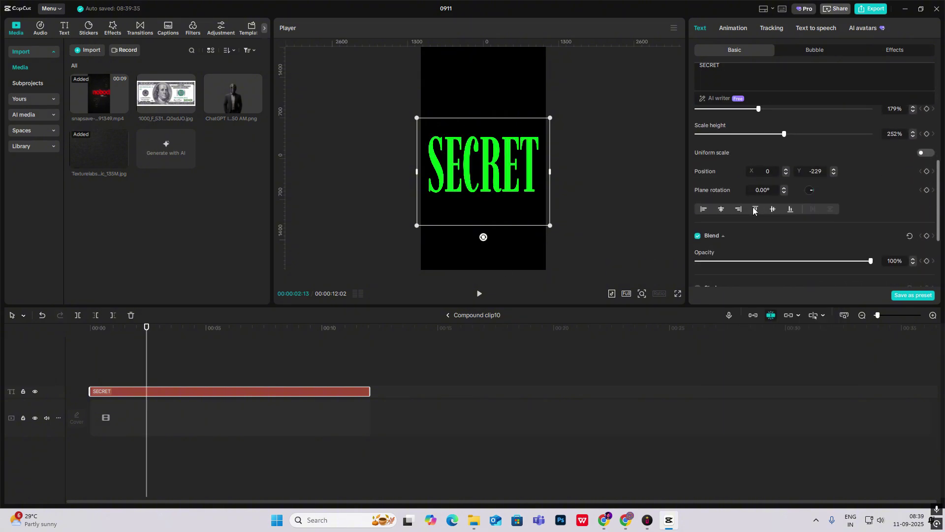
pyautogui.click(698, 166)
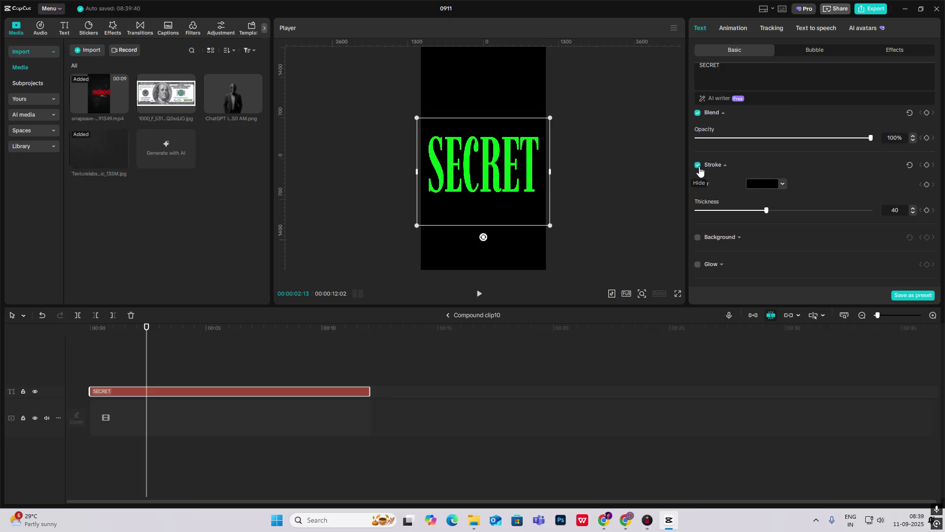
pyautogui.click(766, 184)
pyautogui.moveTo(763, 217); pyautogui.dragTo(909, 149)
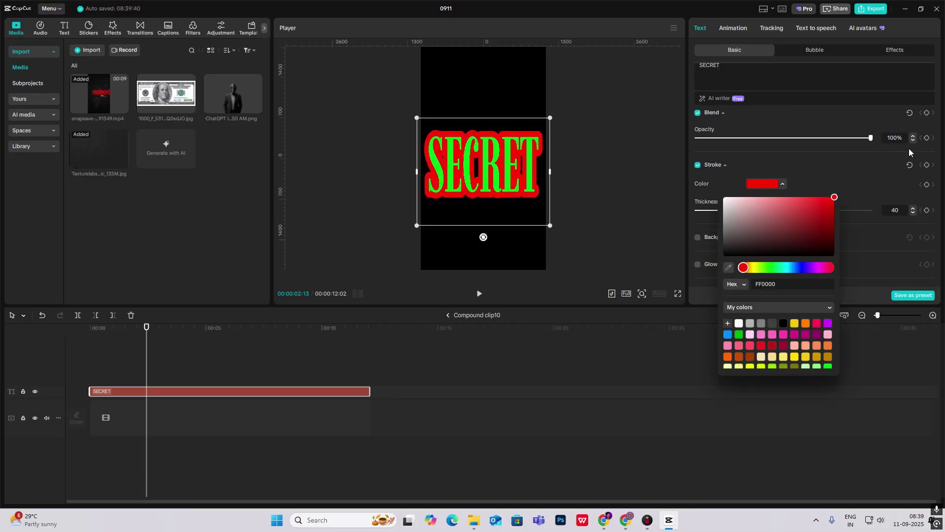
pyautogui.click(853, 169)
pyautogui.moveTo(745, 211); pyautogui.dragTo(708, 217)
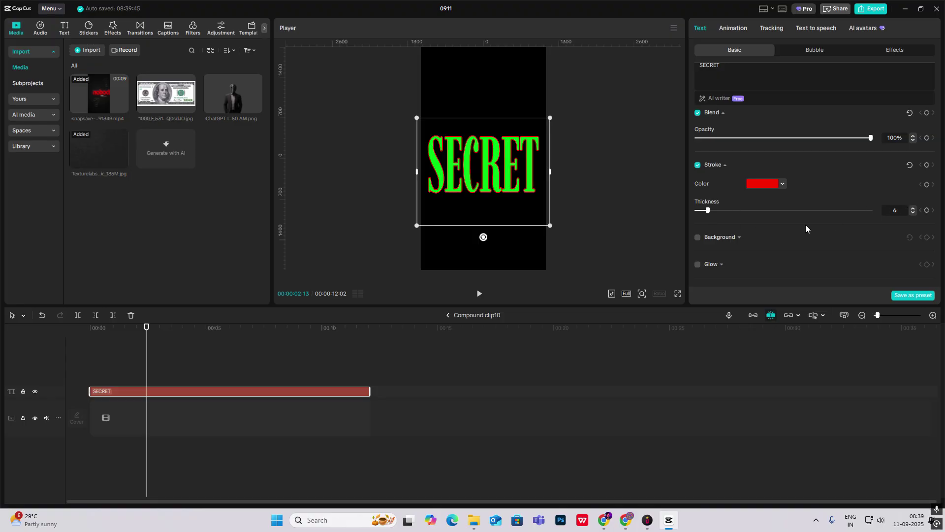
# Exit the compound clip and key out its green fill with Chroma key at an intensity of 100
pyautogui.click(449, 315)
pyautogui.click(728, 28)
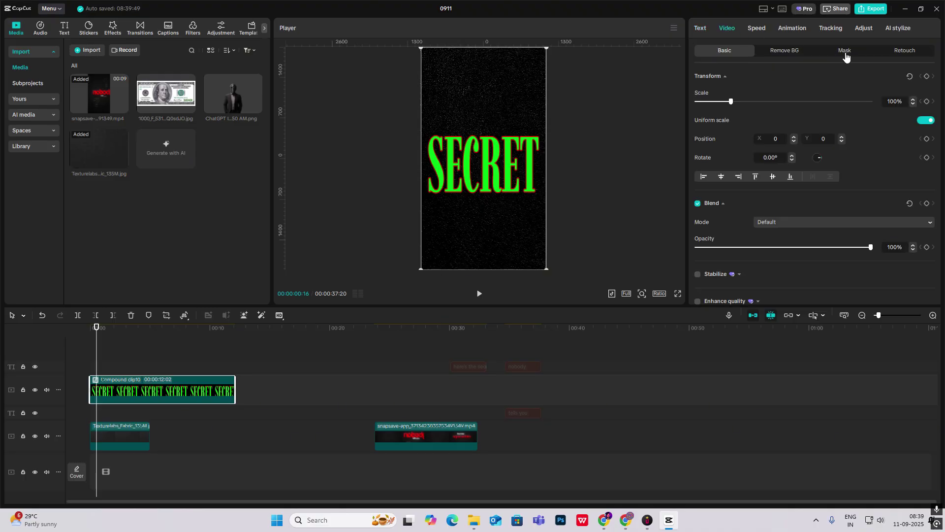
pyautogui.click(787, 54)
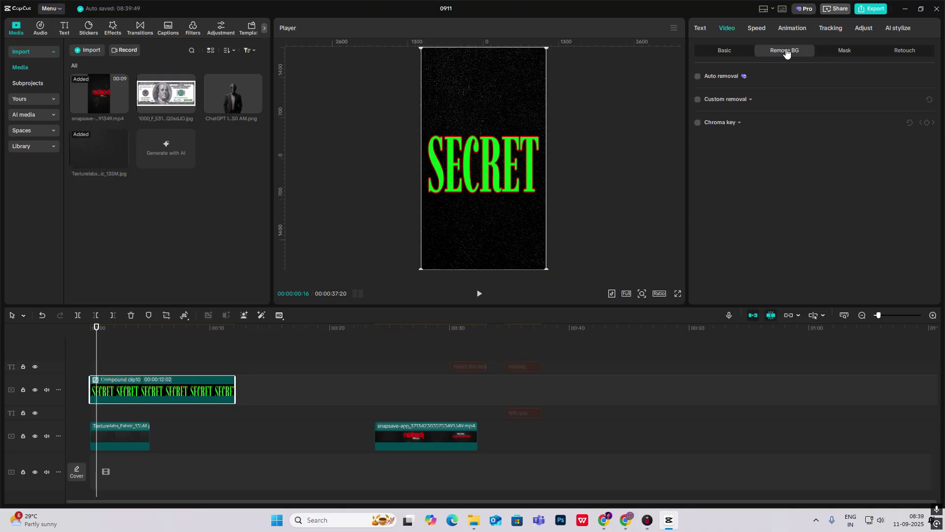
pyautogui.click(698, 123)
pyautogui.click(734, 139)
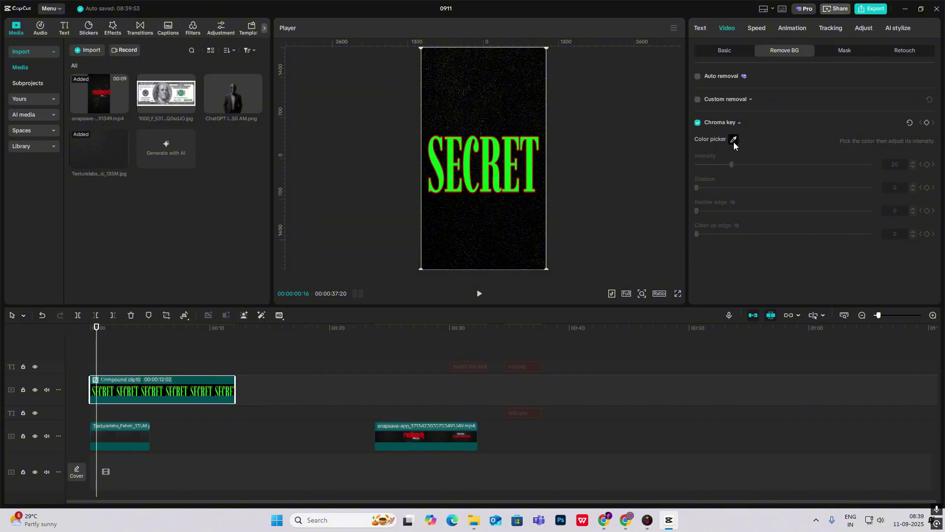
pyautogui.moveTo(474, 146); pyautogui.dragTo(468, 147)
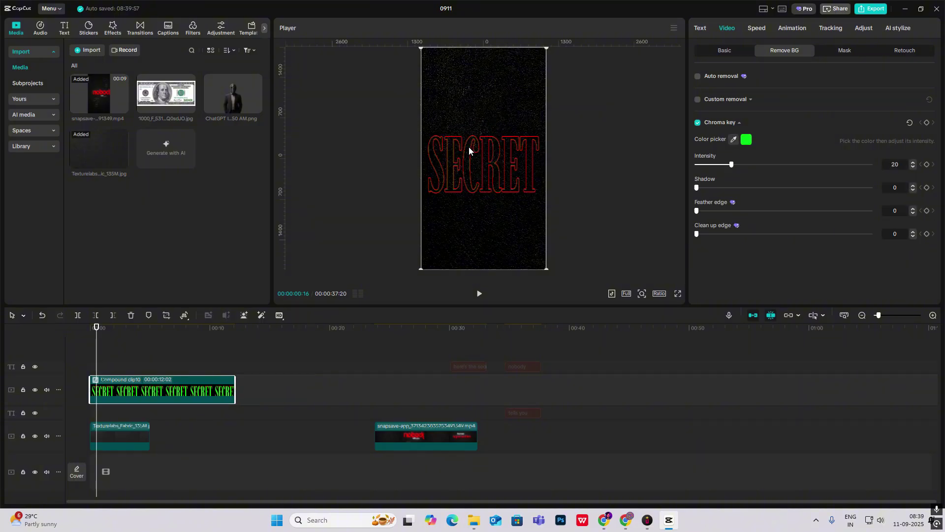
pyautogui.moveTo(800, 169); pyautogui.dragTo(870, 178)
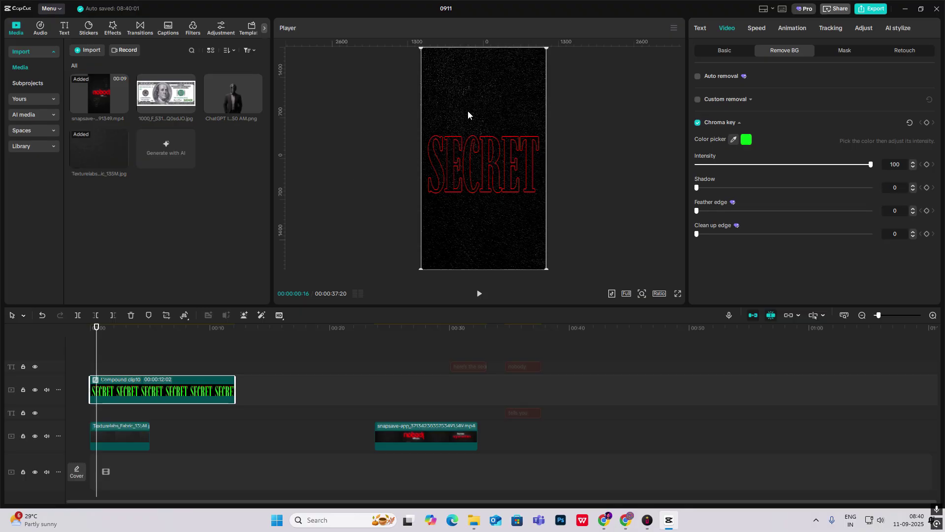
# Shift the outlined SECRET clip slightly upward in the frame and lower its opacity to about 48%
pyautogui.moveTo(546, 48); pyautogui.dragTo(562, 254)
pyautogui.click(725, 50)
pyautogui.scroll(-5, 787, 172)
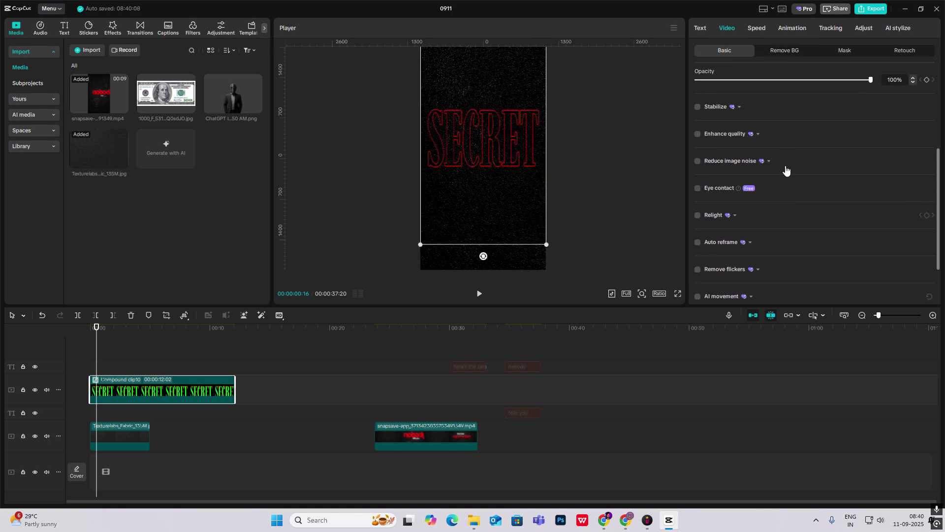
pyautogui.moveTo(829, 84); pyautogui.dragTo(781, 86)
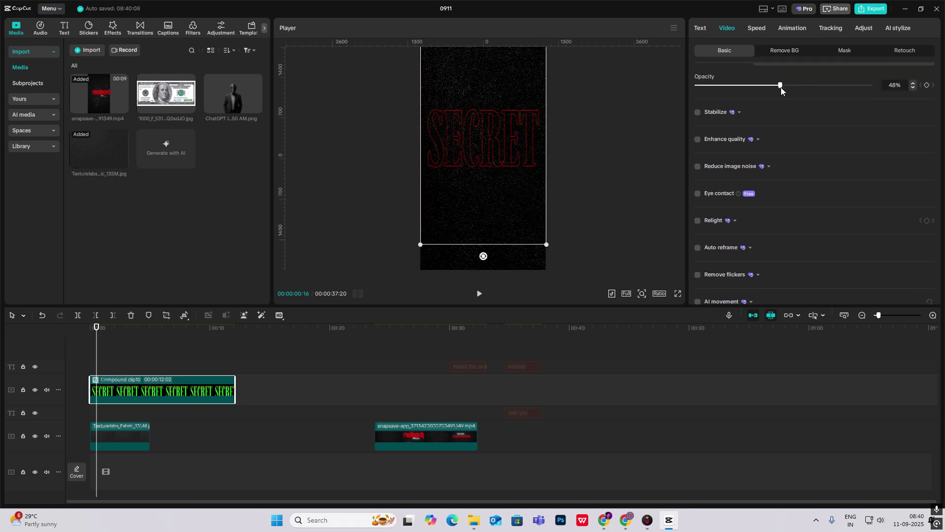
pyautogui.click(624, 164)
# Extend the fabric texture clip to match the length of the SECRET compound clip
pyautogui.click(145, 434)
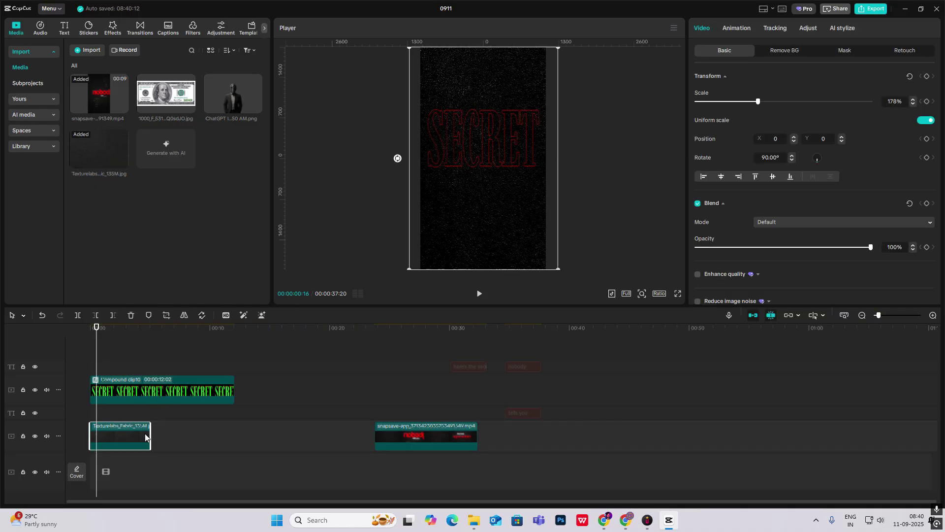
pyautogui.moveTo(149, 435); pyautogui.dragTo(236, 436)
pyautogui.click(380, 403)
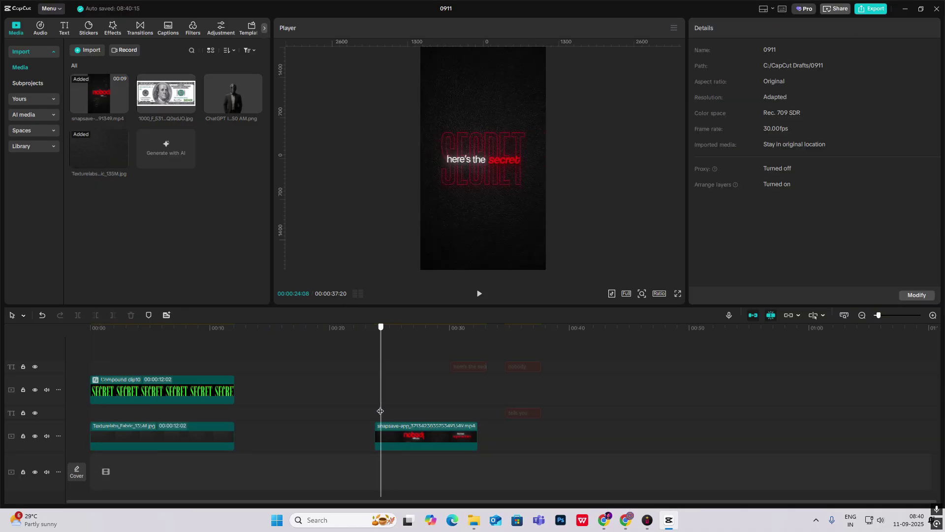
# Move the "here's the secret" text clip to the timeline start and extend it to match the SECRET compound clip
pyautogui.moveTo(463, 367); pyautogui.dragTo(70, 374)
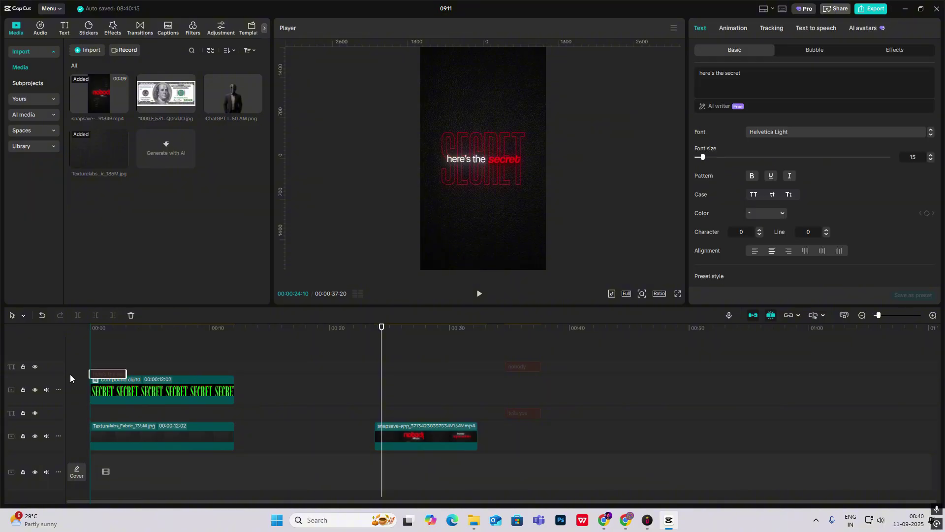
pyautogui.click(110, 362)
pyautogui.click(108, 380)
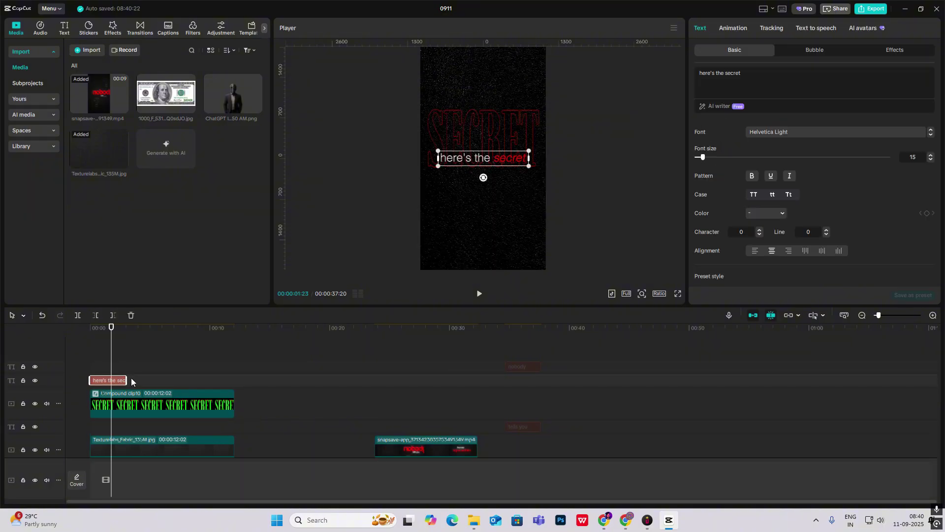
pyautogui.moveTo(126, 381); pyautogui.dragTo(235, 382)
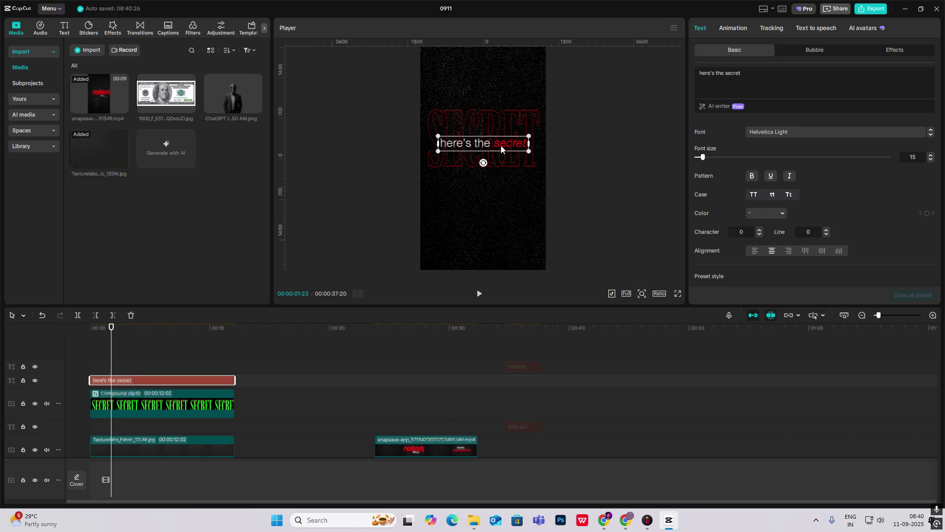
# Centre the "here's the secret" text and the SECRET outline behind it in the frame
pyautogui.moveTo(726, 74); pyautogui.dragTo(742, 74)
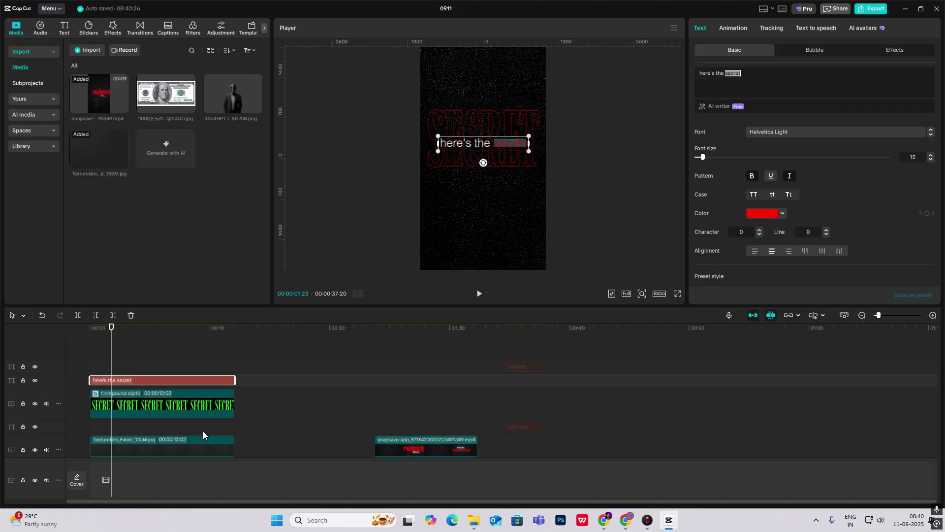
pyautogui.click(102, 358)
pyautogui.moveTo(505, 146); pyautogui.dragTo(502, 192)
pyautogui.click(616, 185)
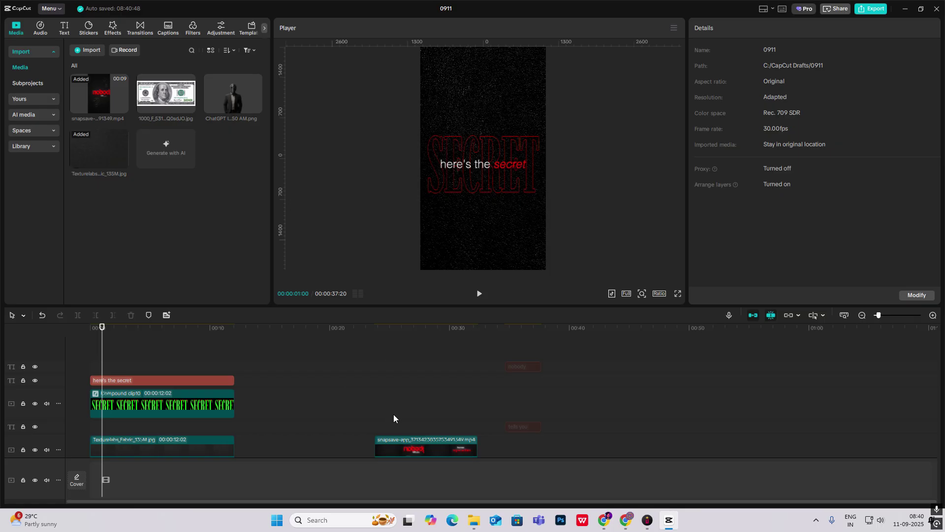
# Keyframe the SECRET compound clip's transform at its start and at 00:00:02:16, lowering the starting position to Y -275
pyautogui.moveTo(394, 415); pyautogui.dragTo(106, 410)
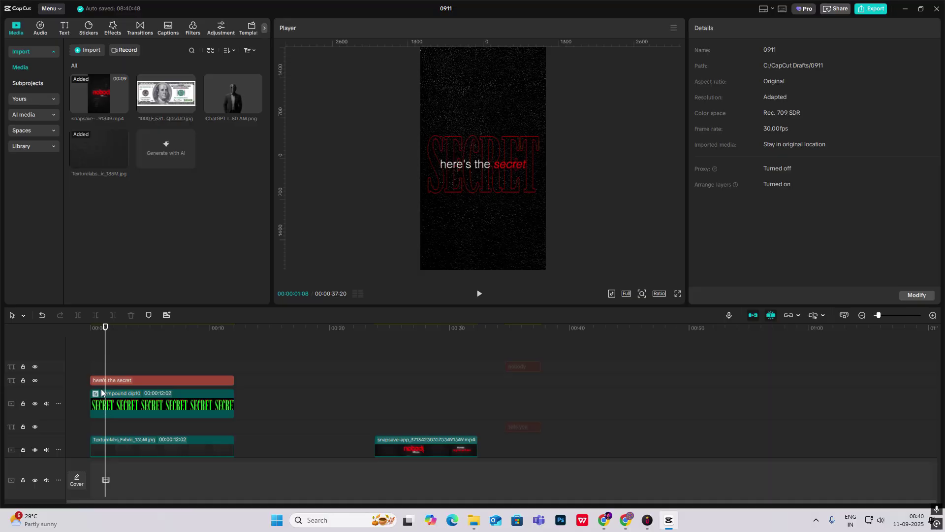
pyautogui.click(109, 363)
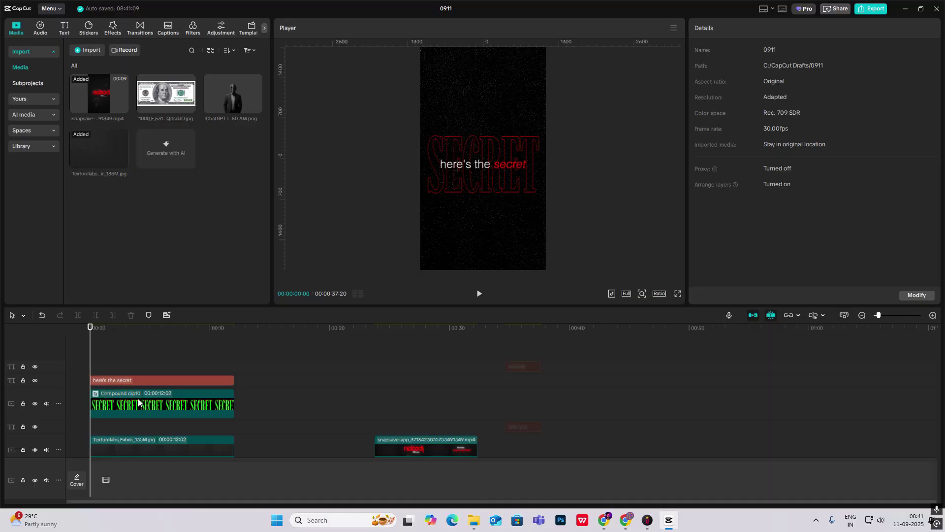
pyautogui.click(159, 393)
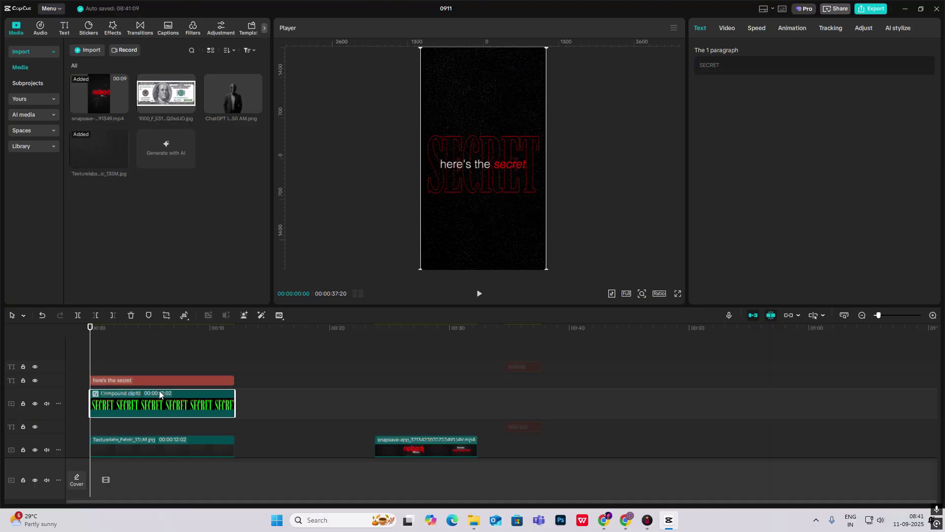
pyautogui.click(728, 30)
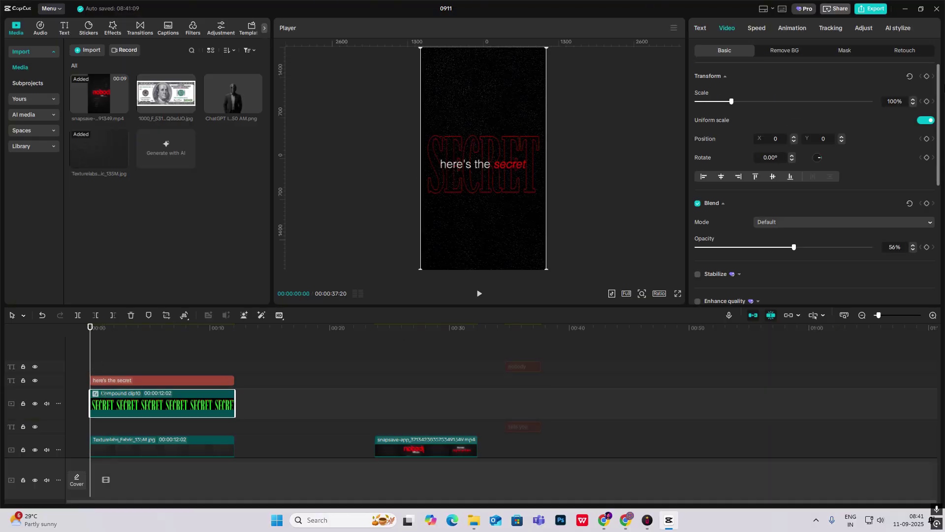
pyautogui.click(927, 77)
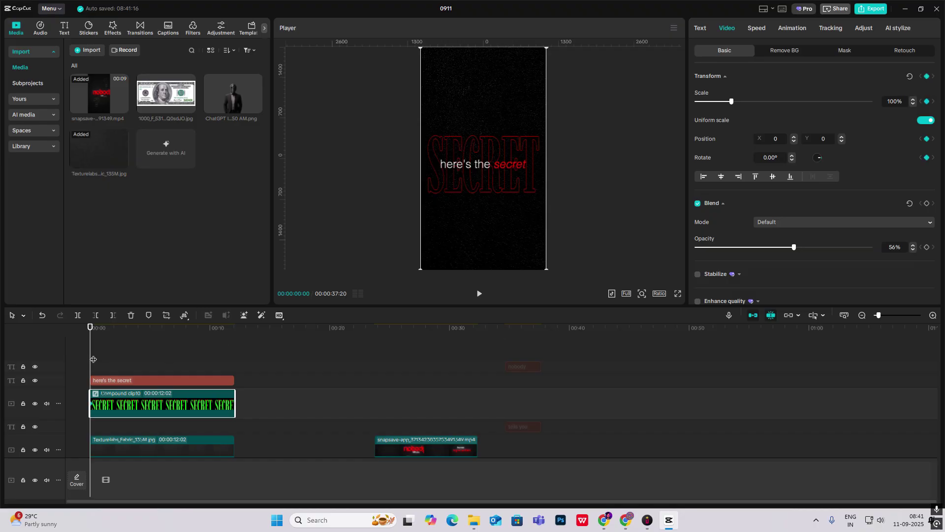
pyautogui.moveTo(93, 359)
pyautogui.mouseDown()
pyautogui.moveTo(120, 359)
pyautogui.moveTo(51, 358)
pyautogui.mouseUp()
pyautogui.click(927, 77)
pyautogui.moveTo(444, 182); pyautogui.dragTo(468, 193)
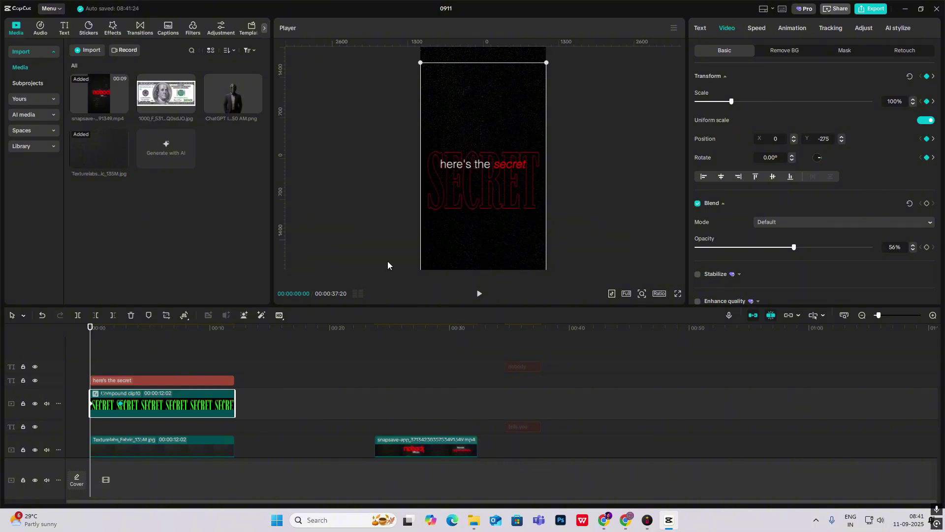
# Keyframe the SECRET clip's opacity from 0% at the start to 56% at 00:00:02:16
pyautogui.click(929, 248)
pyautogui.click(121, 363)
pyautogui.click(927, 247)
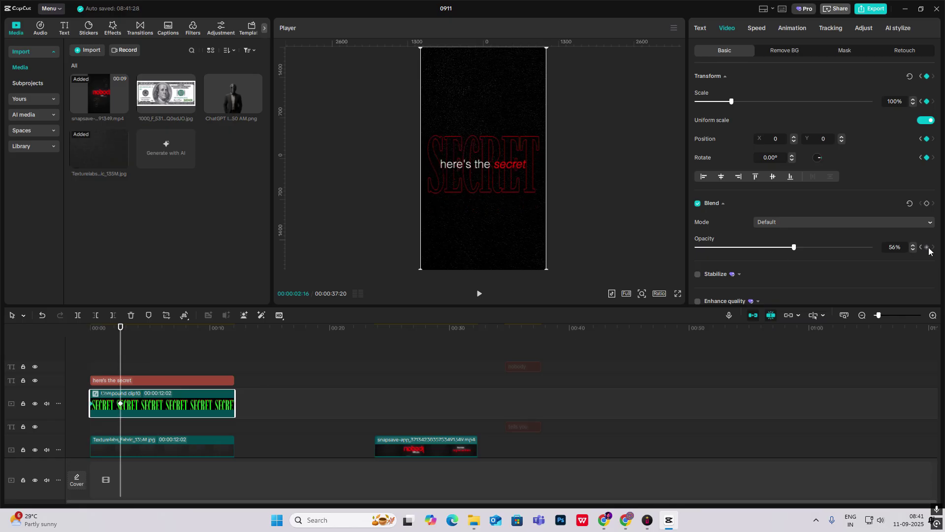
pyautogui.moveTo(123, 363); pyautogui.dragTo(1, 369)
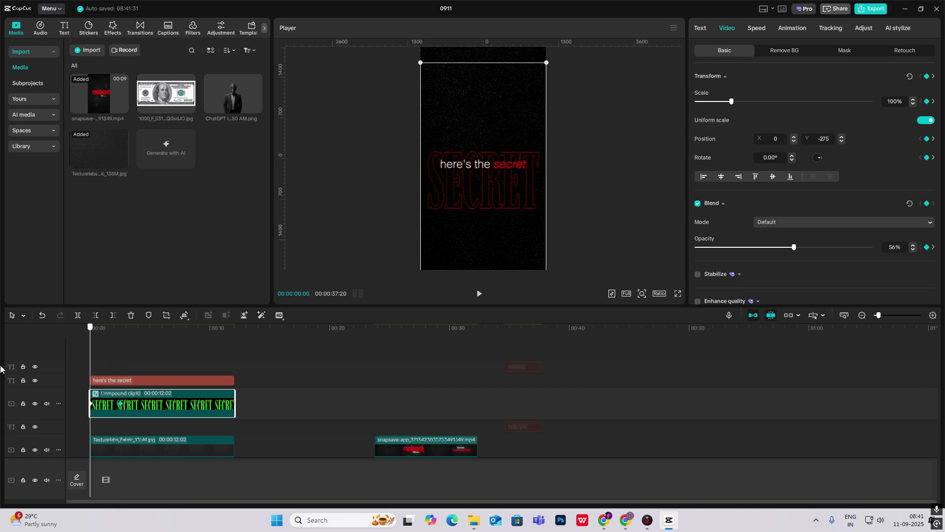
pyautogui.moveTo(761, 249); pyautogui.dragTo(334, 262)
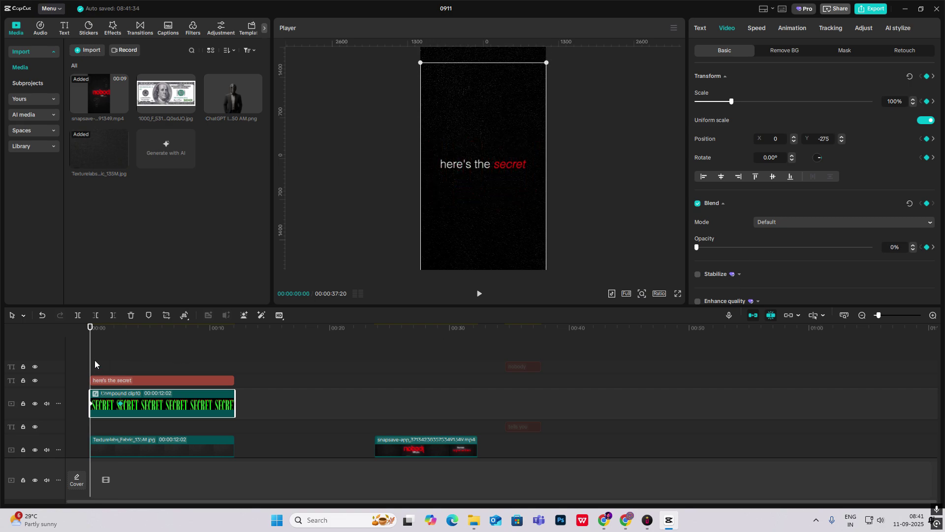
pyautogui.moveTo(95, 363); pyautogui.dragTo(130, 366)
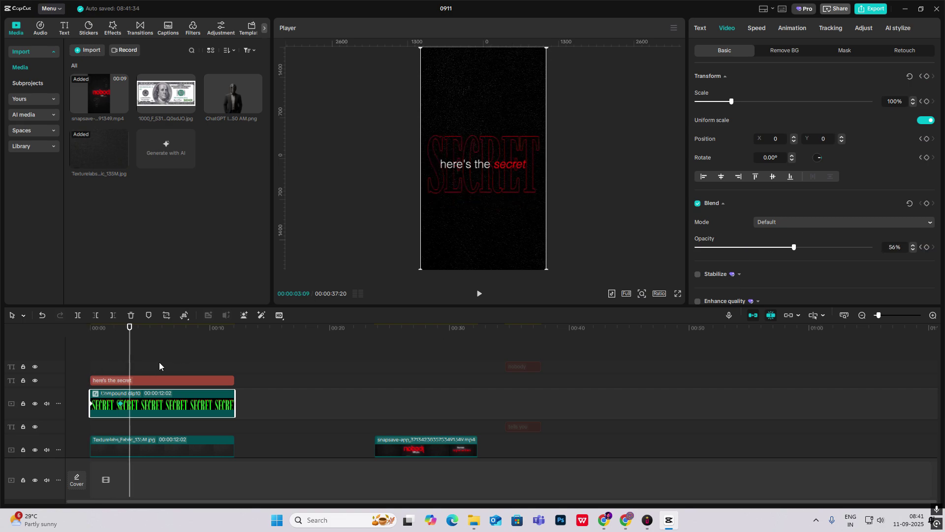
# Apply the Cubic Out preset curve to the SECRET clip's Y position keyframes
pyautogui.hotkey('alt', 'k')
pyautogui.click(134, 412)
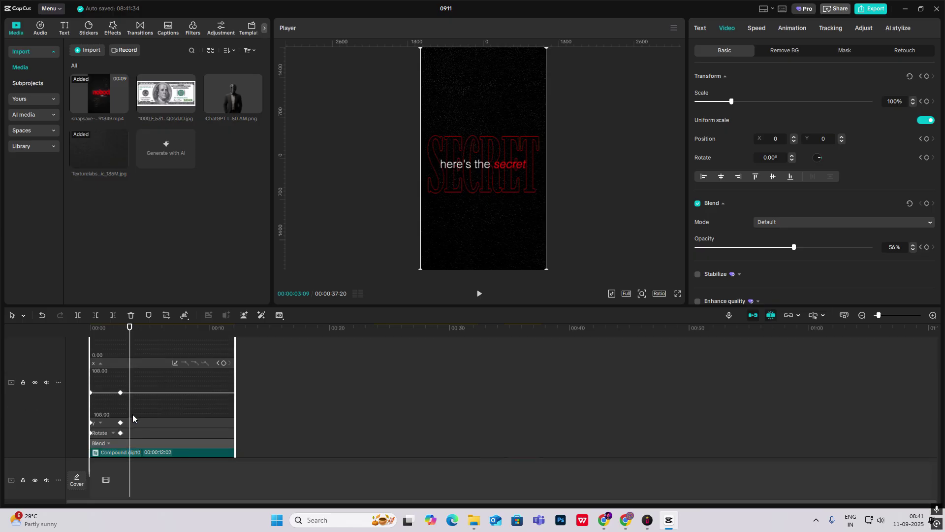
pyautogui.click(130, 422)
pyautogui.click(102, 402)
pyautogui.click(174, 374)
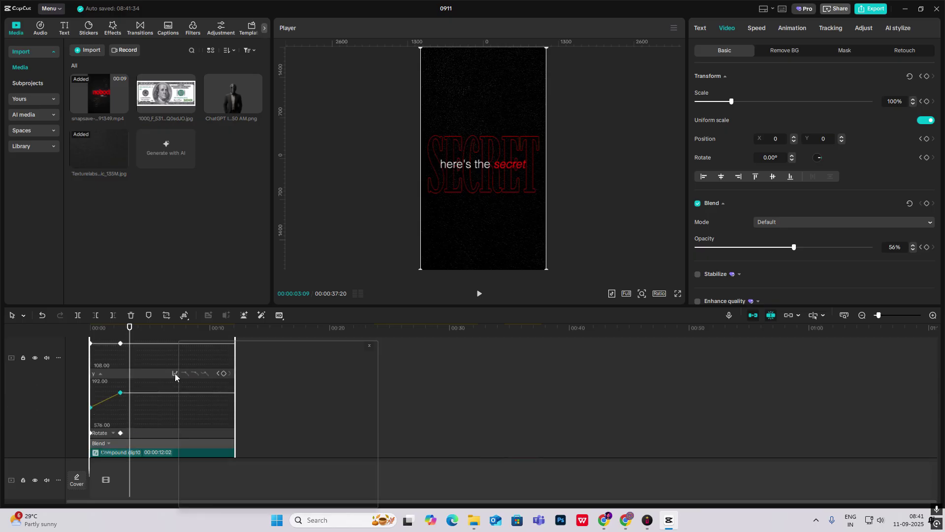
pyautogui.click(280, 427)
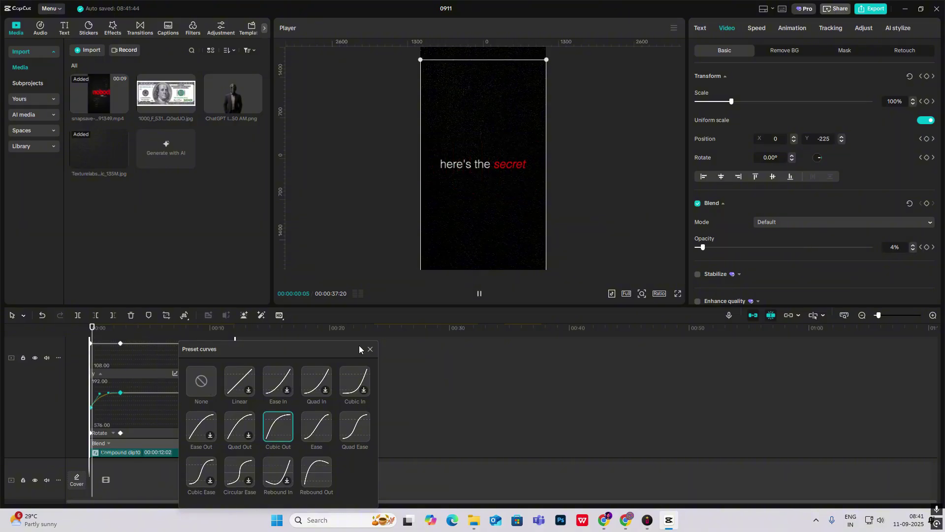
pyautogui.click(370, 349)
# Apply the Cubic Out preset curve to the SECRET clip's opacity keyframes and close the keyframe graph
pyautogui.click(126, 433)
pyautogui.click(128, 442)
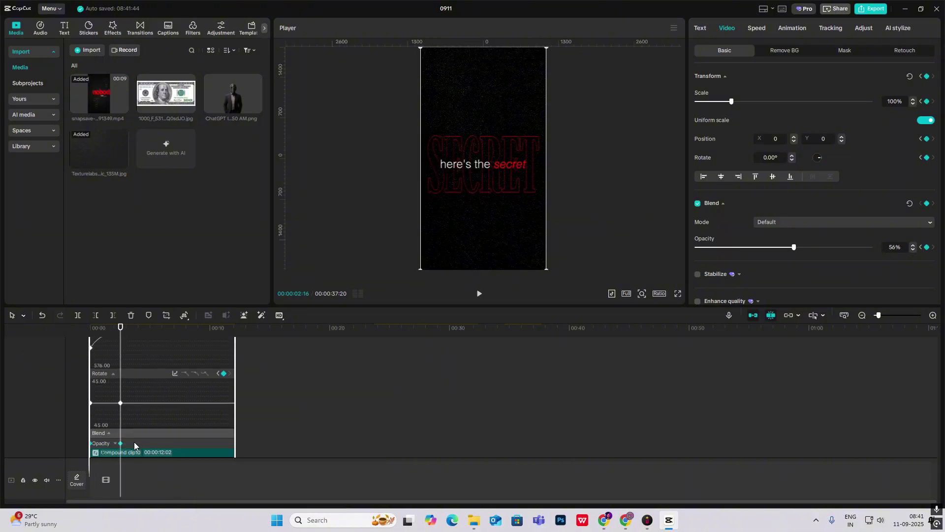
pyautogui.click(134, 442)
pyautogui.click(277, 432)
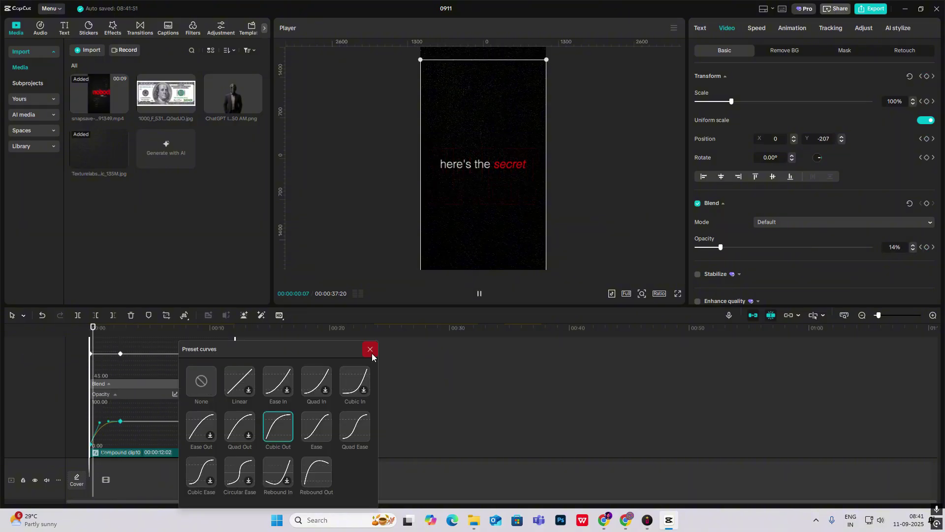
pyautogui.click(370, 351)
pyautogui.hotkey('alt', 'k')
# Move the SECRET clip's second set of keyframes earlier, to 00:00:01:06
pyautogui.click(120, 404)
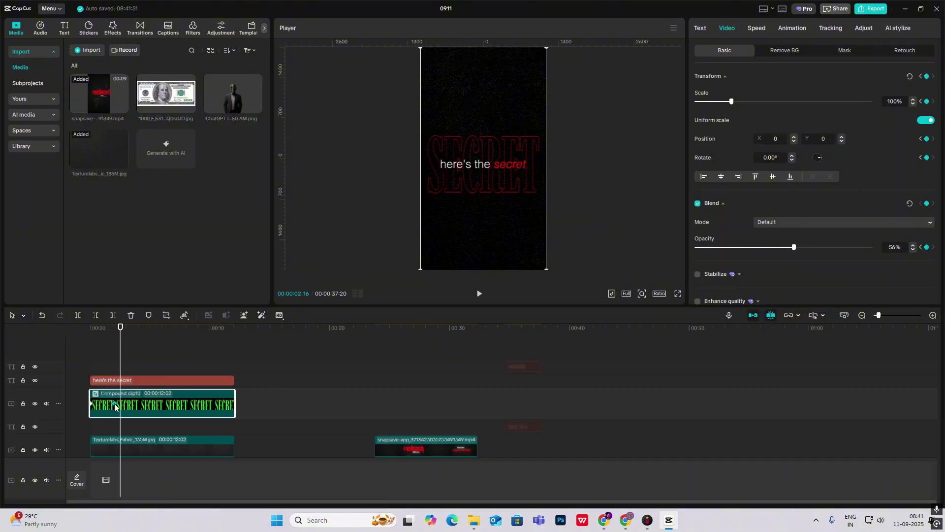
pyautogui.moveTo(105, 360); pyautogui.dragTo(76, 359)
pyautogui.click(95, 408)
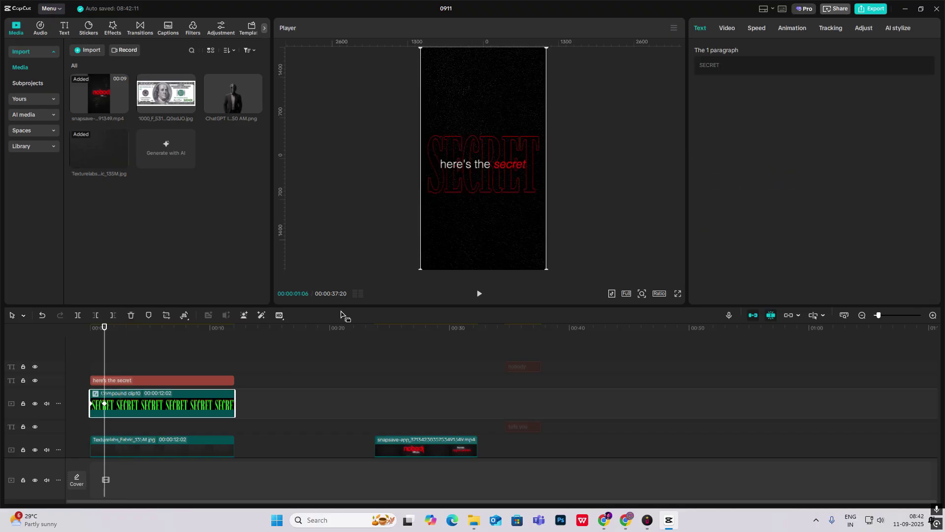
# Apply the Wave in entrance animation to the "here's the secret" text clip and lengthen its duration
pyautogui.moveTo(397, 409); pyautogui.dragTo(380, 414)
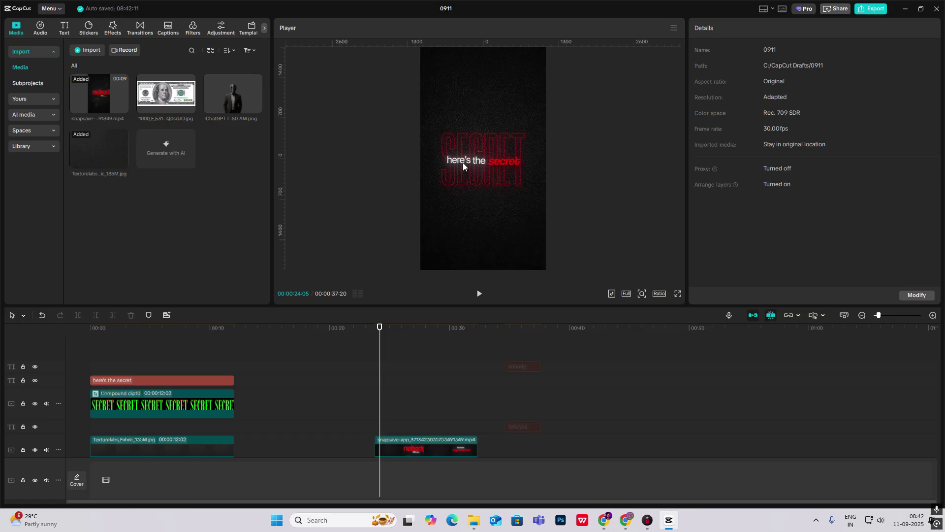
pyautogui.moveTo(375, 380); pyautogui.dragTo(111, 397)
pyautogui.press('Home')
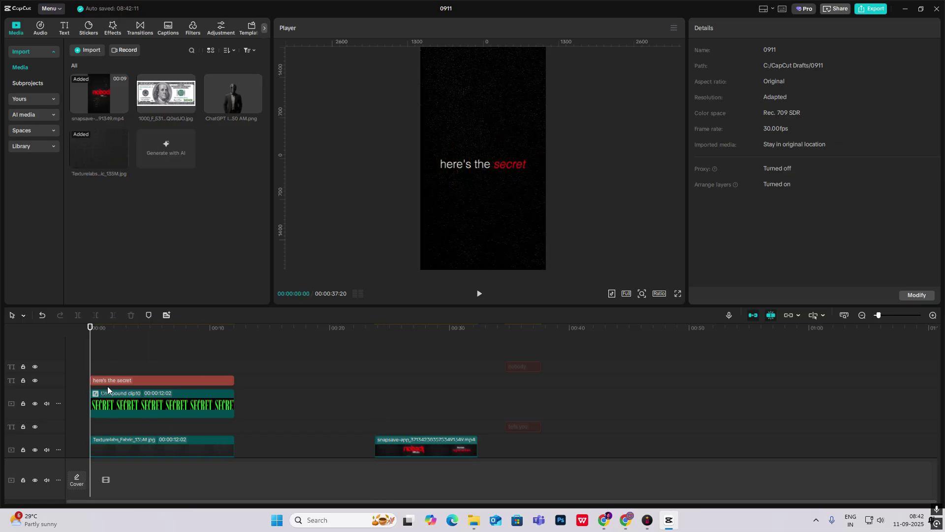
pyautogui.click(214, 381)
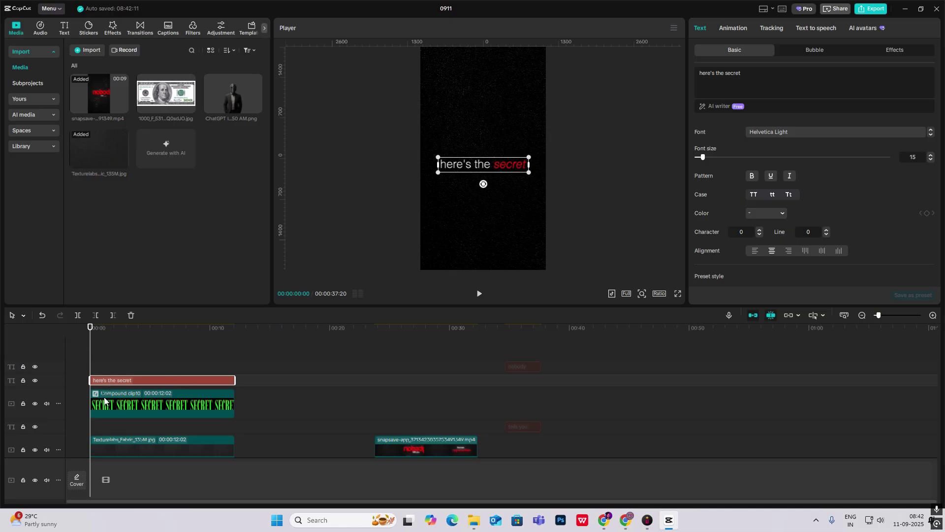
pyautogui.click(737, 29)
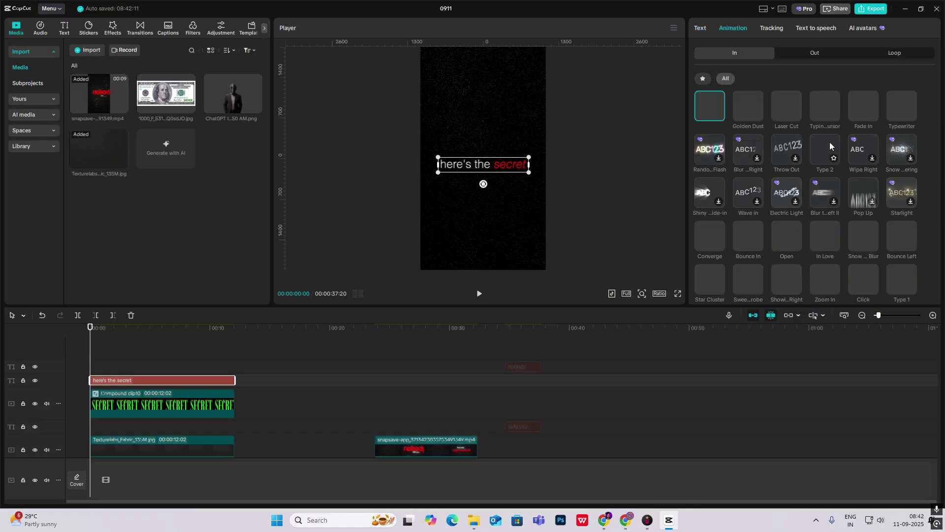
pyautogui.scroll(-1, 830, 146)
pyautogui.click(746, 143)
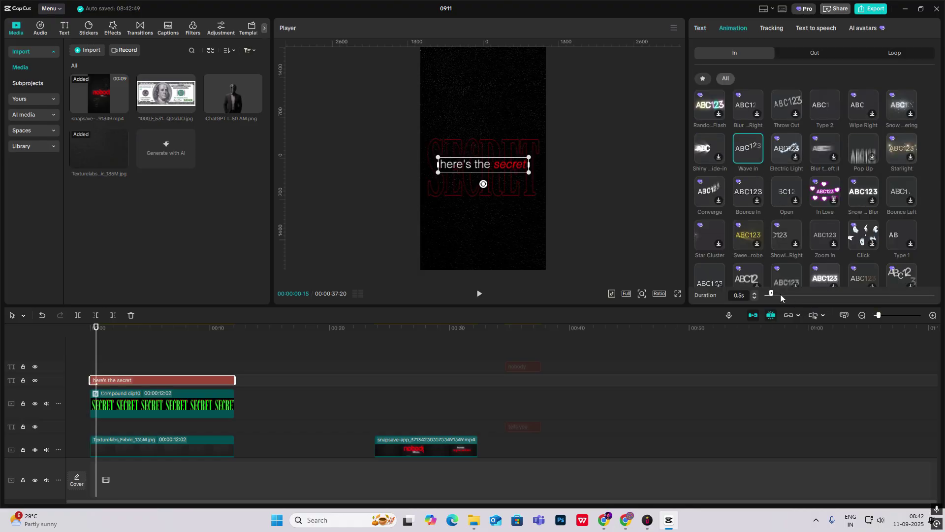
pyautogui.click(170, 382)
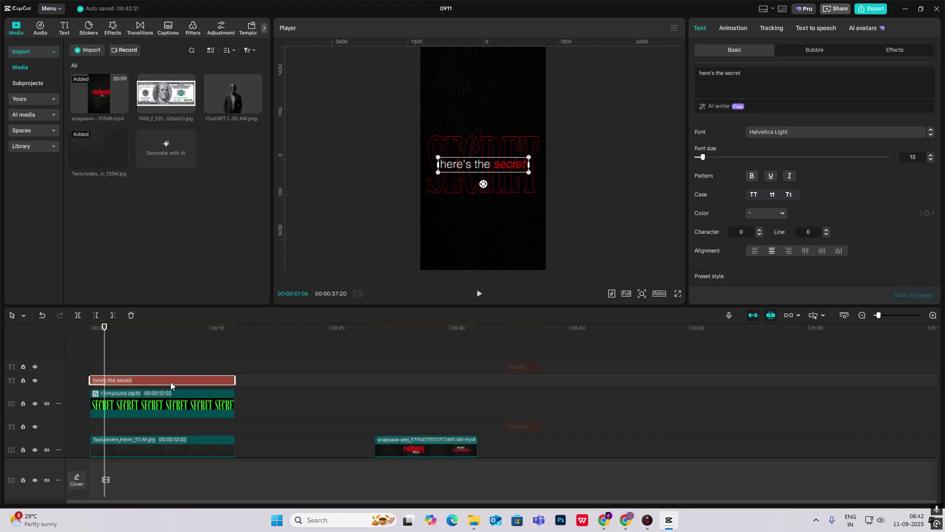
# Compare the opening of the reference clip with the recreated scene, playing the scene from its start
pyautogui.moveTo(380, 424)
pyautogui.mouseDown()
pyautogui.moveTo(393, 433)
pyautogui.moveTo(385, 436)
pyautogui.mouseUp()
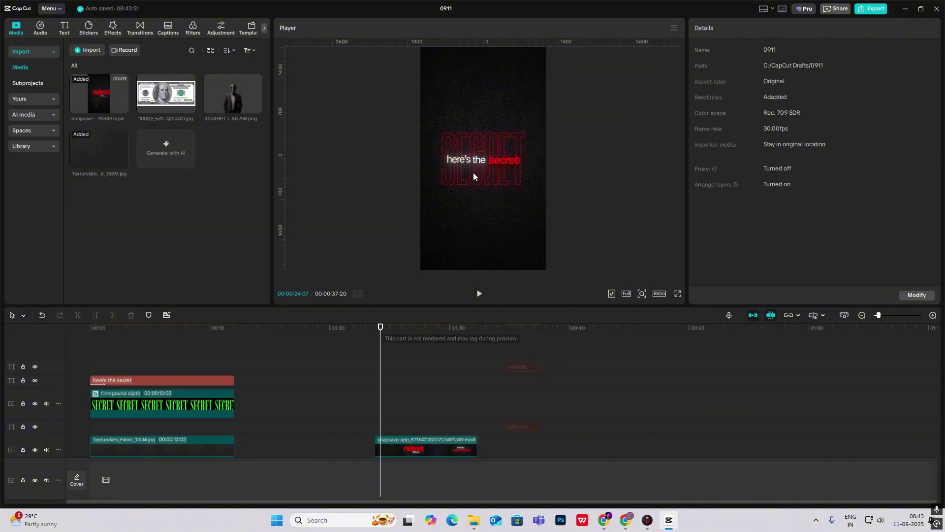
pyautogui.moveTo(137, 363); pyautogui.dragTo(88, 367)
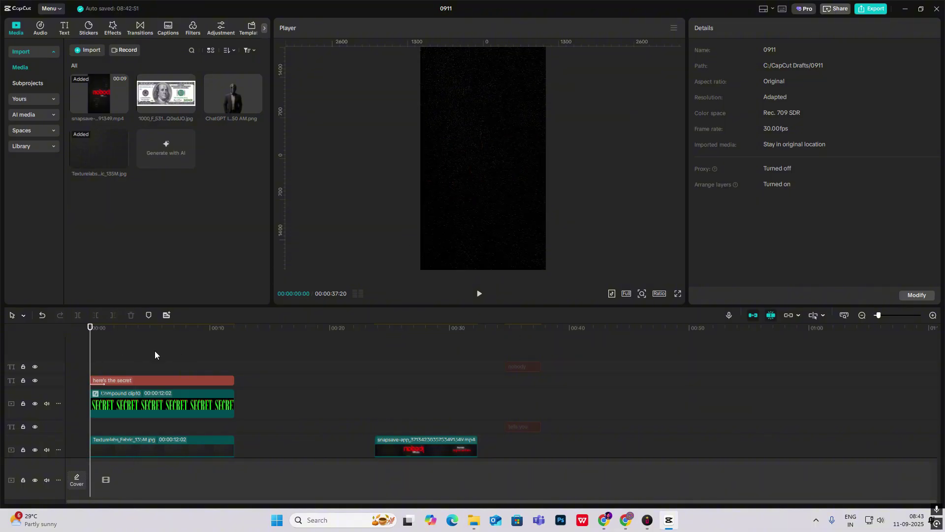
pyautogui.scroll(-1, 155, 354)
pyautogui.click(129, 372)
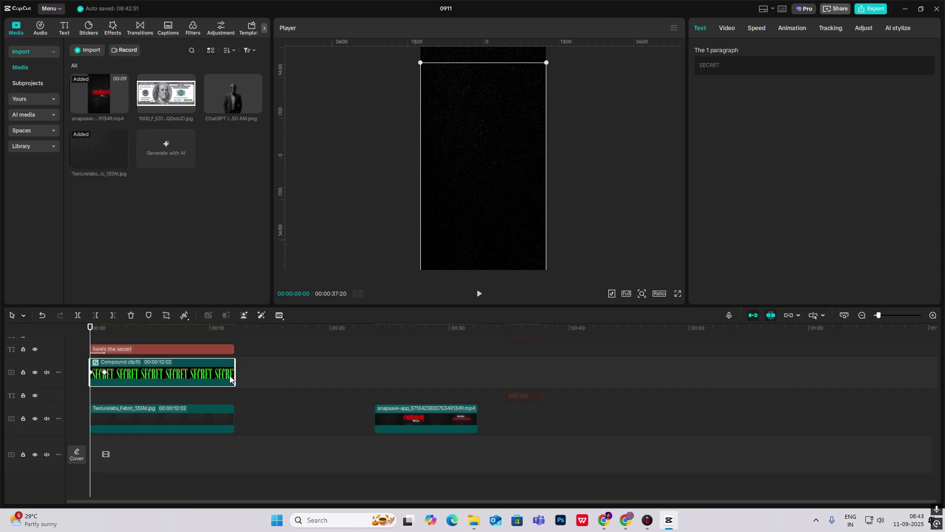
pyautogui.scroll(1, 142, 356)
pyautogui.click(108, 348)
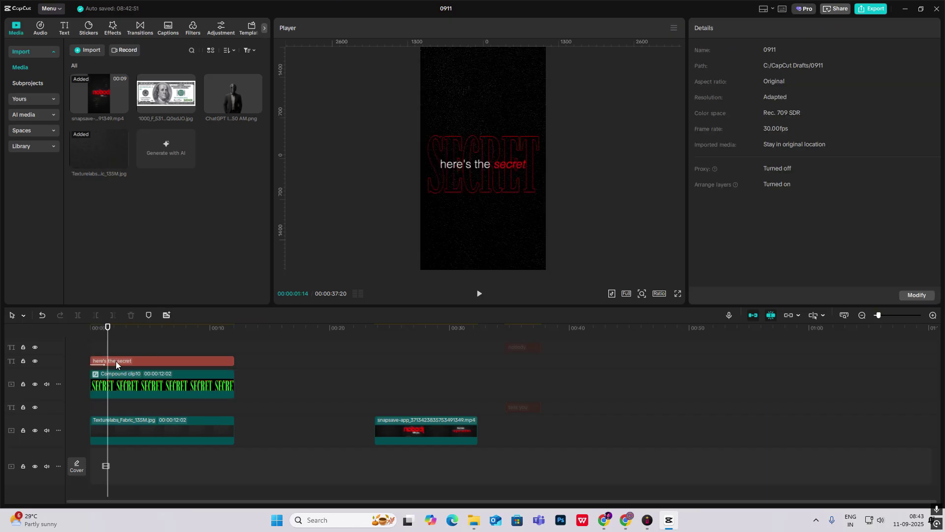
pyautogui.moveTo(105, 347); pyautogui.dragTo(89, 347)
pyautogui.press('space')
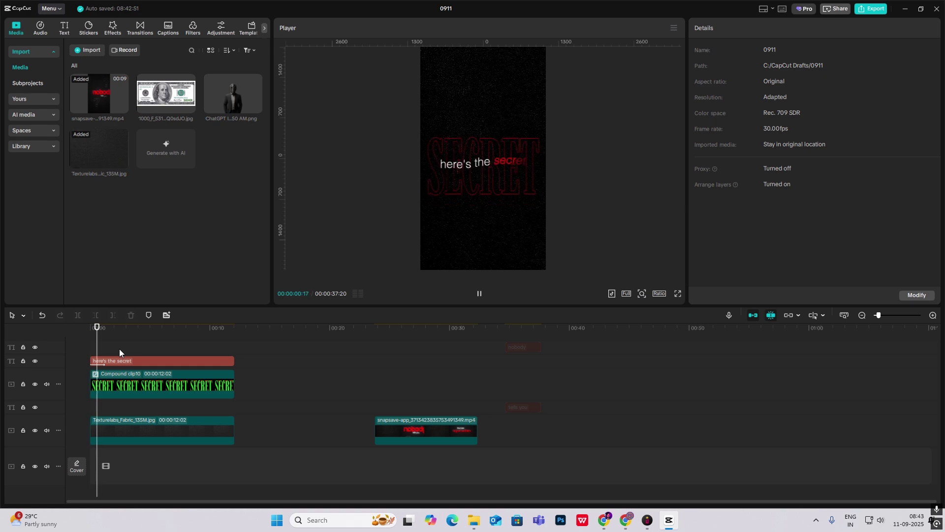
pyautogui.press('space')
# Split the "here's the secret" text and SECRET compound clip at 00:00:01:14 and delete the parts after the cut
pyautogui.moveTo(375, 381); pyautogui.dragTo(111, 395)
pyautogui.click(111, 397)
pyautogui.moveTo(112, 348); pyautogui.dragTo(108, 348)
pyautogui.click(120, 361)
pyautogui.hotkey('ctrl', 'b')
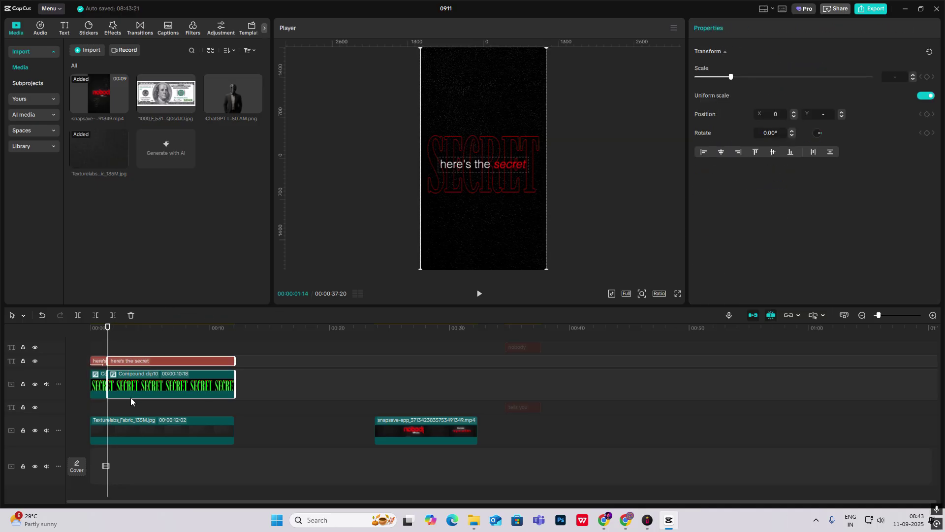
pyautogui.press('Delete')
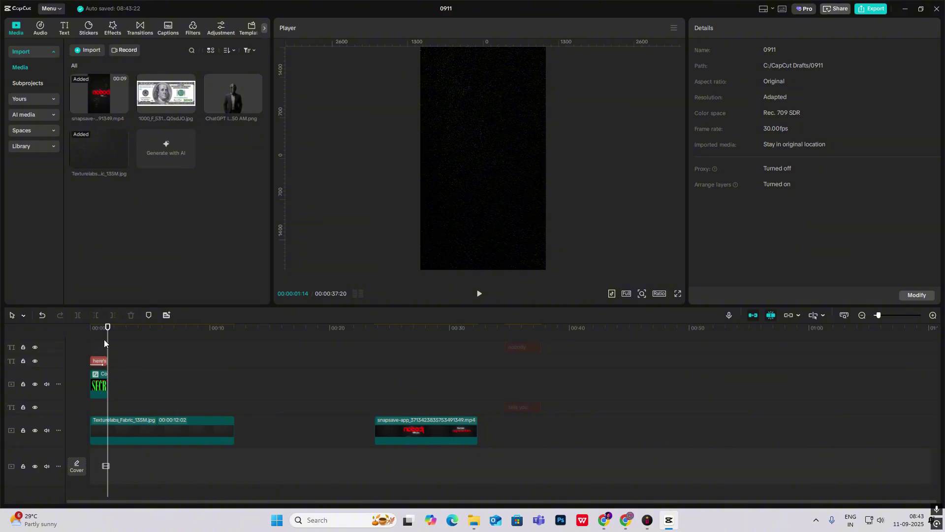
# Place the "nobody" text clip directly after the "here's the secret" clip, shrink it and move it down towards the frame's centre
pyautogui.moveTo(110, 358)
pyautogui.mouseDown()
pyautogui.moveTo(395, 396)
pyautogui.moveTo(107, 375)
pyautogui.mouseUp()
pyautogui.moveTo(530, 352); pyautogui.dragTo(122, 386)
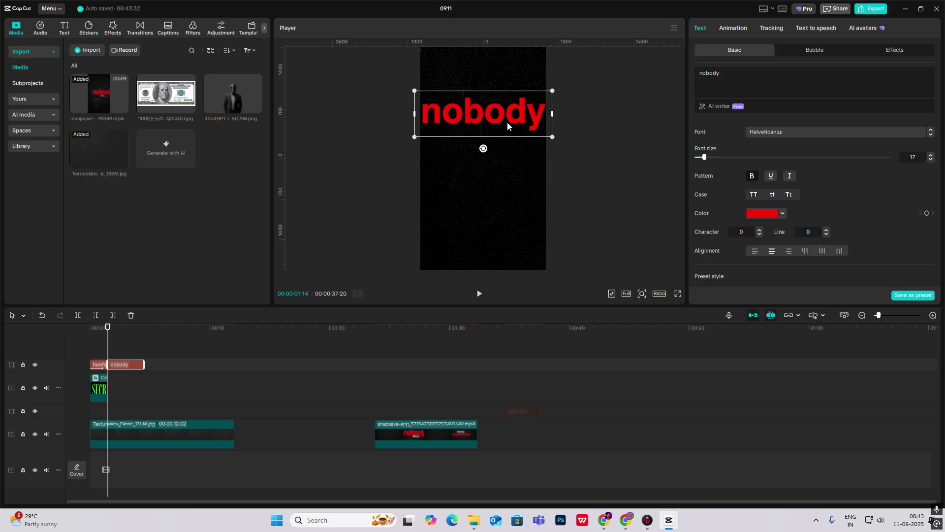
pyautogui.moveTo(507, 124); pyautogui.dragTo(513, 149)
pyautogui.moveTo(551, 119); pyautogui.dragTo(487, 147)
# Match the "nobody" text to the reference by scaling it to 117% and positioning it at X 0, Y 89
pyautogui.click(384, 386)
pyautogui.moveTo(384, 388); pyautogui.dragTo(107, 374)
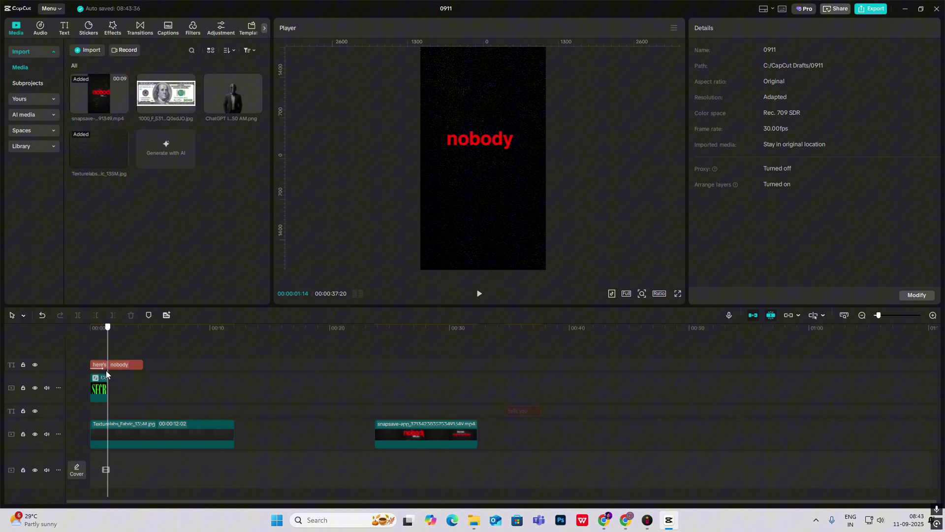
pyautogui.click(133, 364)
pyautogui.moveTo(492, 145); pyautogui.dragTo(495, 159)
pyautogui.click(377, 401)
pyautogui.moveTo(377, 406); pyautogui.dragTo(118, 394)
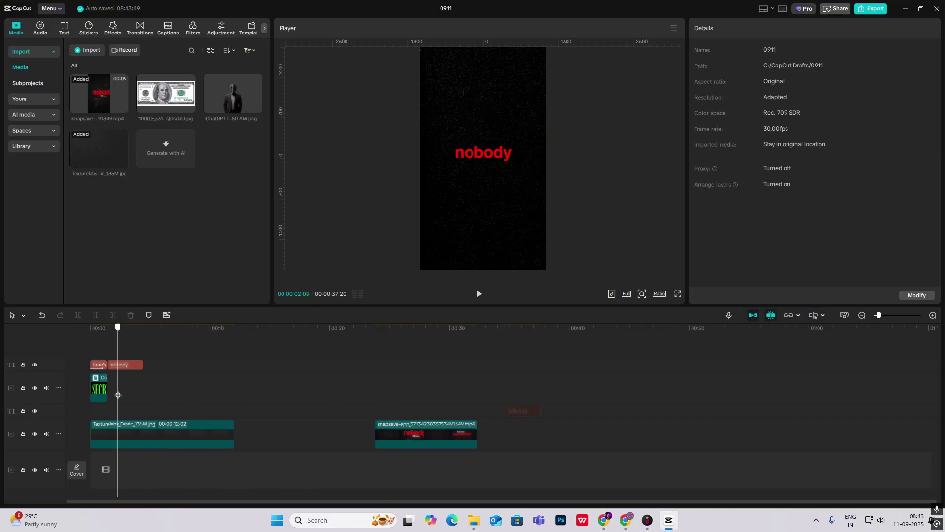
# Add transform and blend keyframes to the "nobody" text at its first frame, 00:00:01:14
pyautogui.click(128, 367)
pyautogui.scroll(-4, 834, 201)
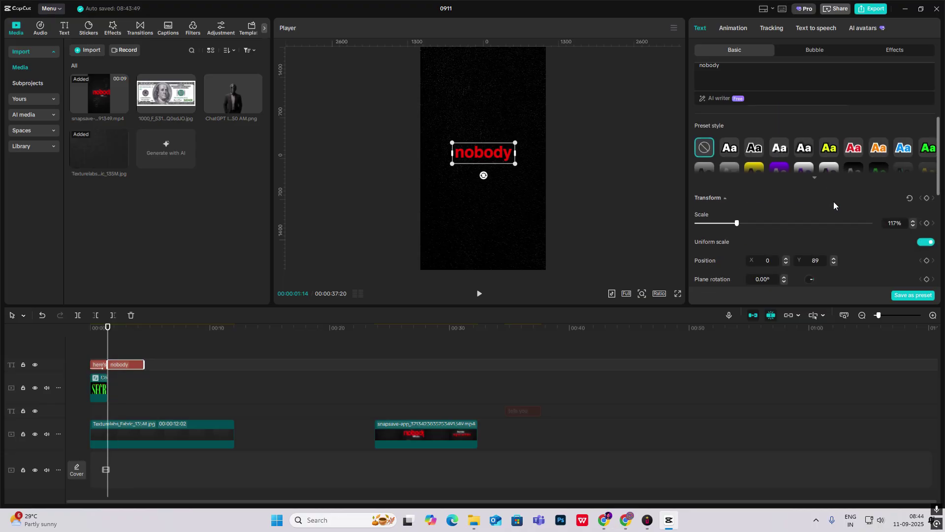
pyautogui.scroll(4, 850, 196)
pyautogui.scroll(-1, 915, 167)
pyautogui.scroll(-3, 915, 166)
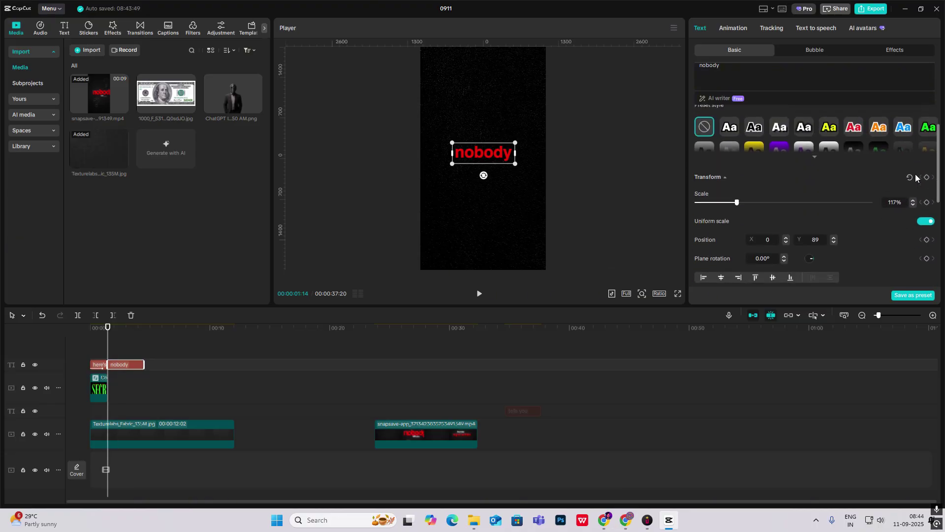
pyautogui.scroll(-5, 921, 192)
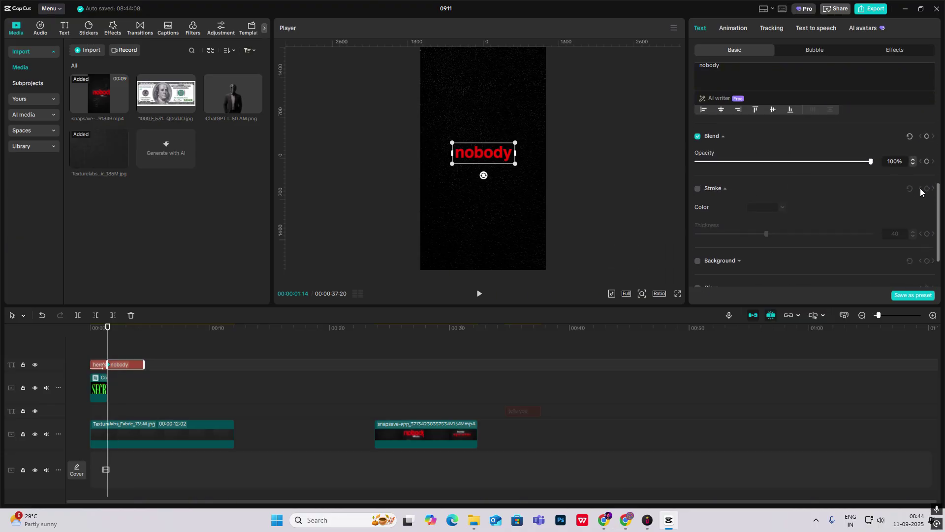
pyautogui.scroll(1, 922, 183)
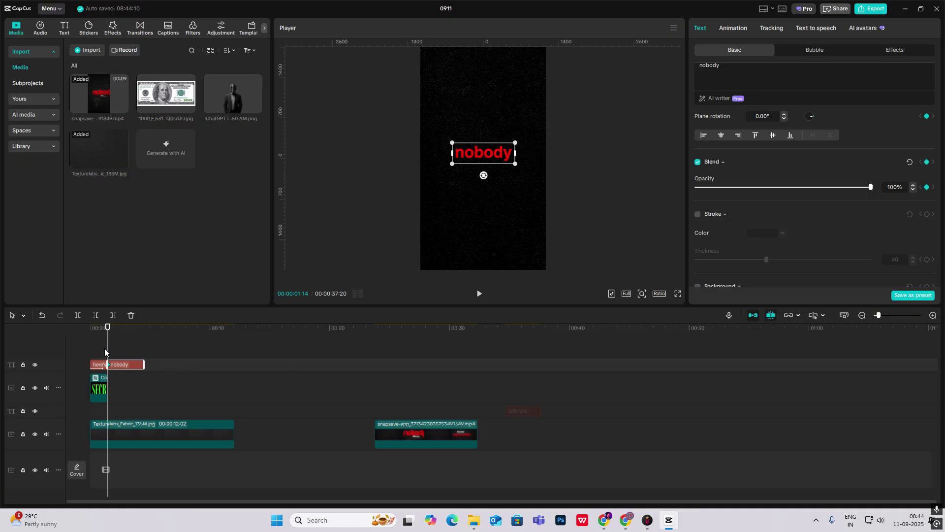
# Add transform and blend keyframes to the "nobody" text at 00:00:02:20, keeping its final position and full opacity
pyautogui.moveTo(105, 351); pyautogui.dragTo(122, 360)
pyautogui.scroll(6, 925, 187)
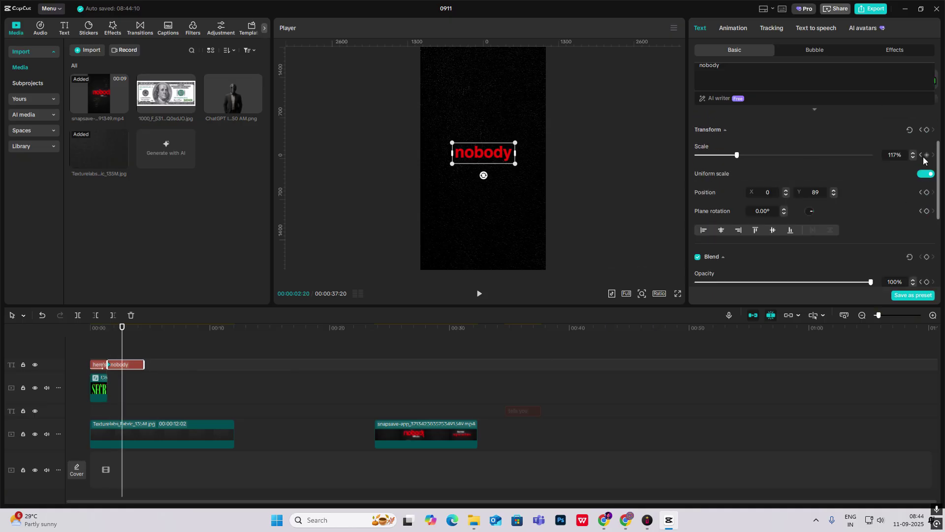
pyautogui.scroll(-3, 926, 200)
pyautogui.click(927, 199)
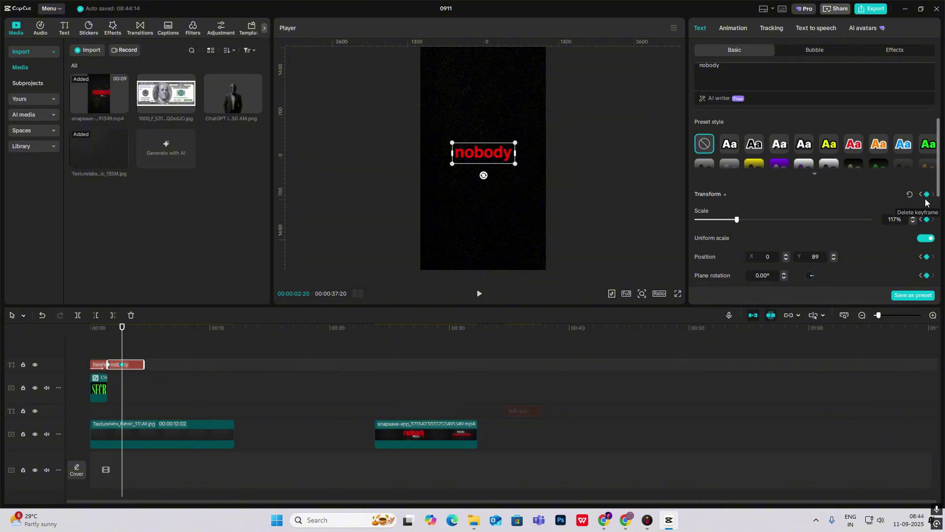
pyautogui.scroll(-3, 926, 199)
pyautogui.click(927, 183)
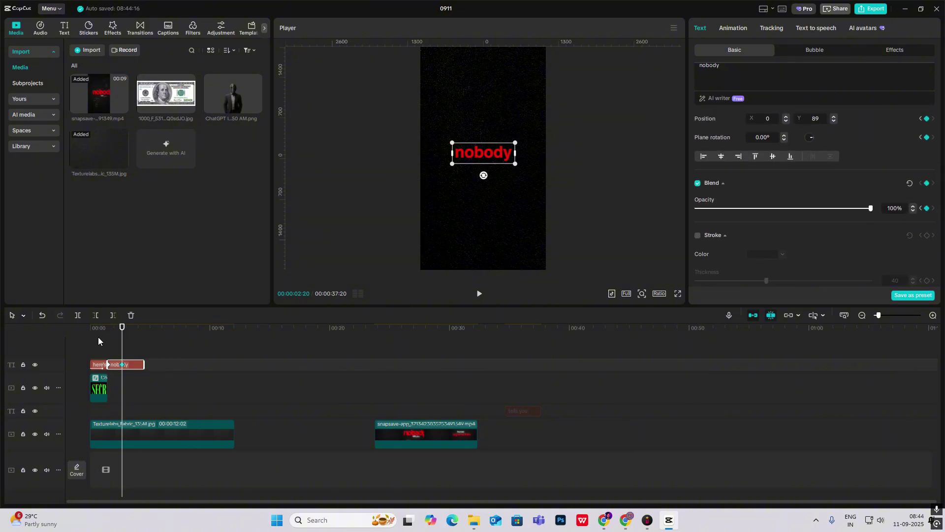
# At the "nobody" text's first keyframe, lower it to Y -148 and set its opacity to 0%
pyautogui.moveTo(119, 350); pyautogui.dragTo(107, 351)
pyautogui.moveTo(490, 158); pyautogui.dragTo(493, 173)
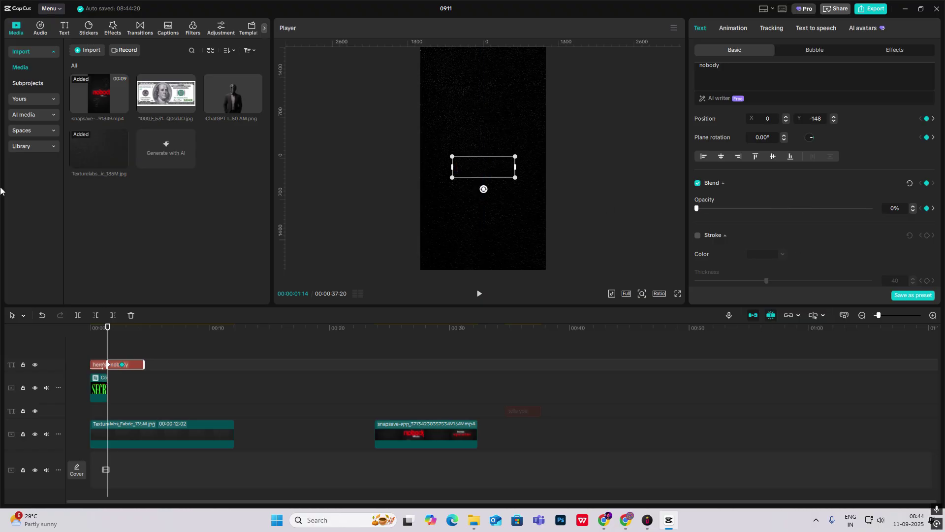
pyautogui.moveTo(110, 351); pyautogui.dragTo(124, 355)
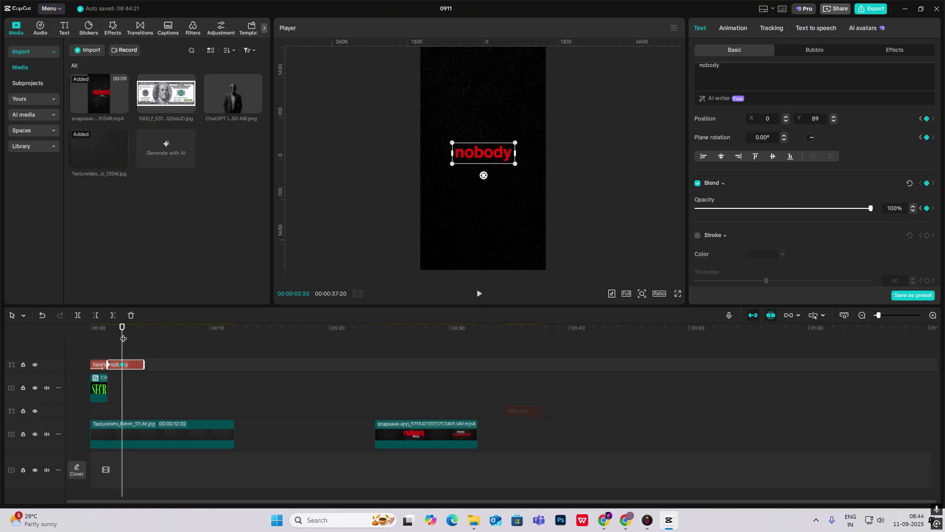
# Show the "nobody" clip's keyframe graphs and apply the Cubic Out preset curve to its Y position animation
pyautogui.hotkey('alt', 'k')
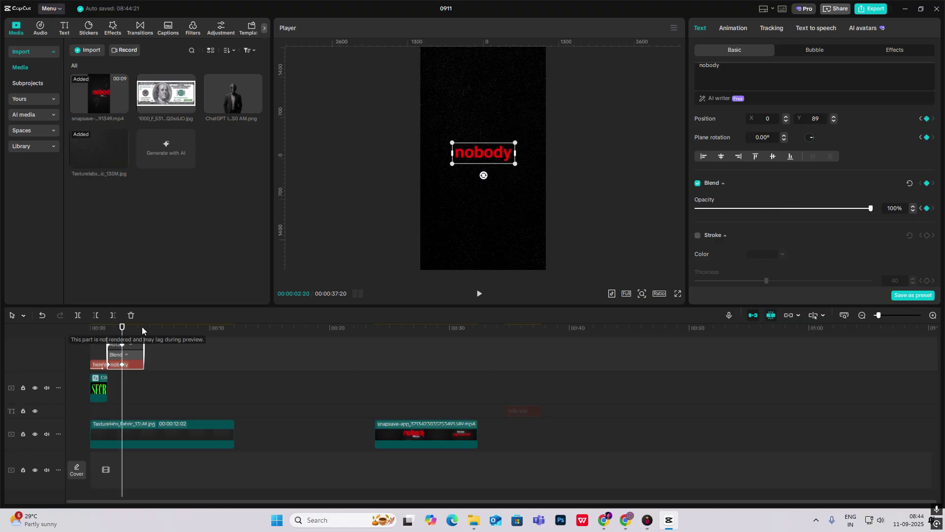
pyautogui.click(934, 317)
pyautogui.click(934, 317)
pyautogui.scroll(3, 163, 392)
pyautogui.moveTo(121, 328); pyautogui.dragTo(178, 346)
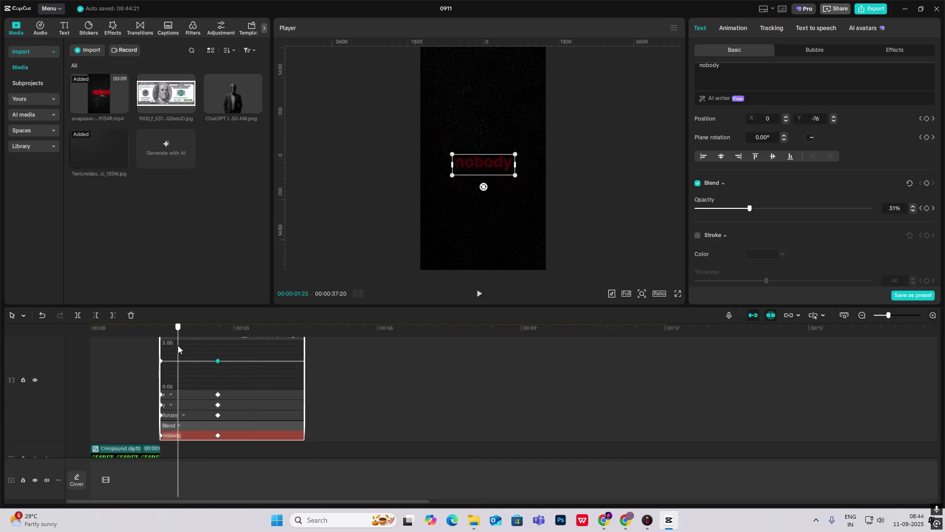
pyautogui.click(183, 394)
pyautogui.click(187, 403)
pyautogui.click(196, 386)
pyautogui.click(246, 356)
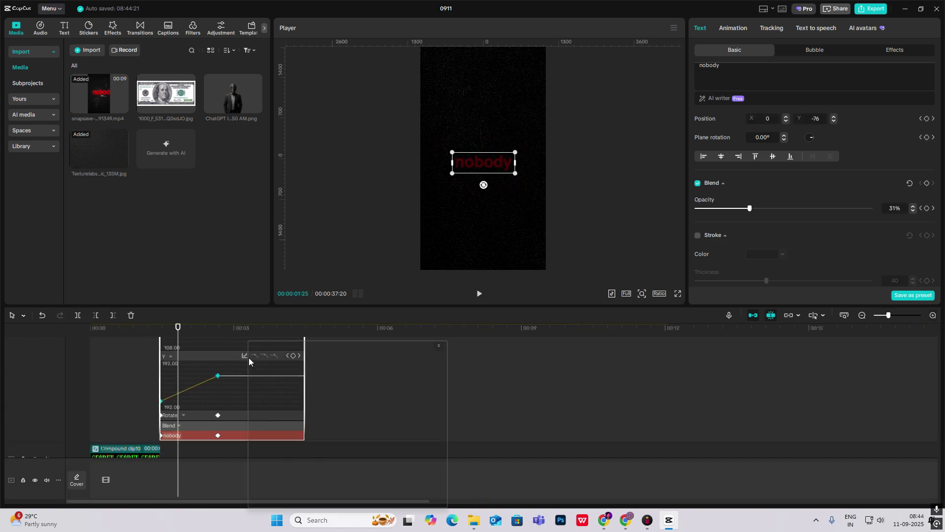
pyautogui.click(356, 432)
pyautogui.click(439, 345)
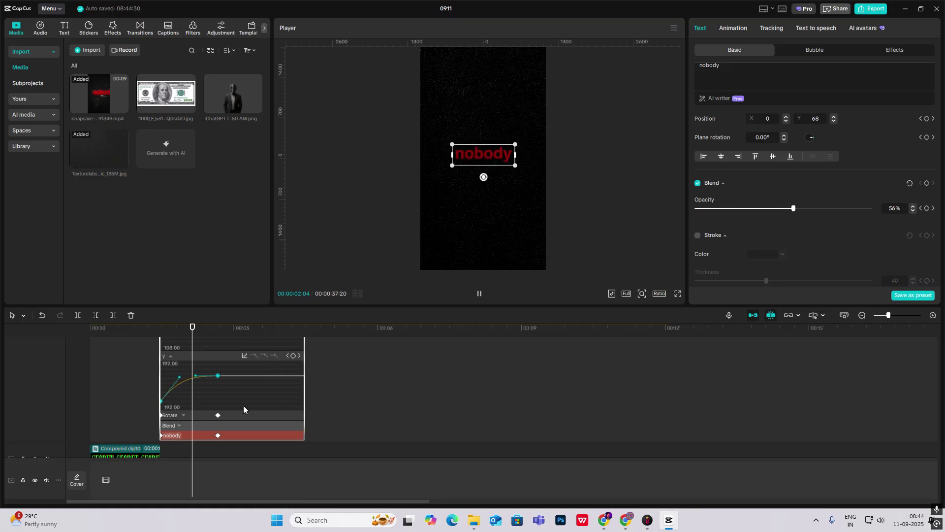
# Apply the Cubic Out preset curve to the "nobody" text's opacity animation
pyautogui.click(196, 416)
pyautogui.click(187, 425)
pyautogui.click(186, 425)
pyautogui.click(245, 377)
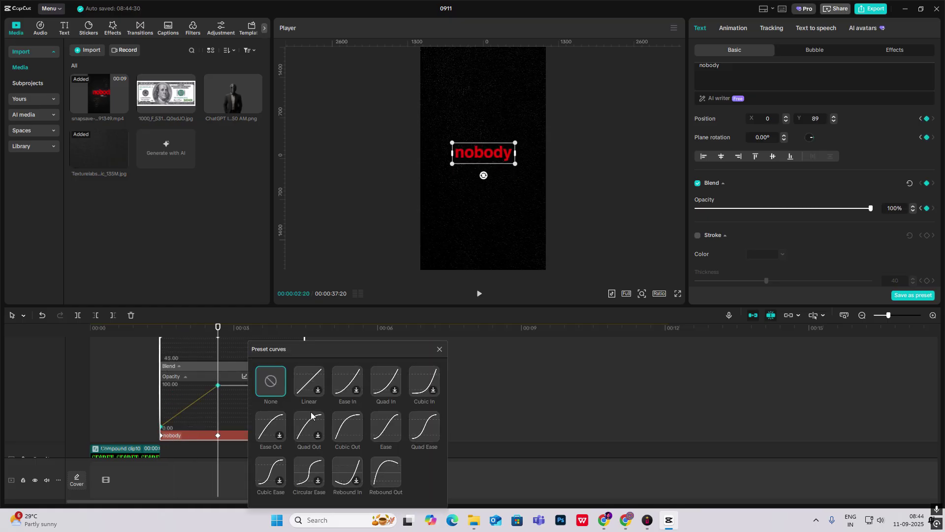
pyautogui.click(343, 426)
pyautogui.click(439, 347)
# Split the fabric texture background clip at 00:00:01:14, where the "nobody" text starts
pyautogui.click(862, 315)
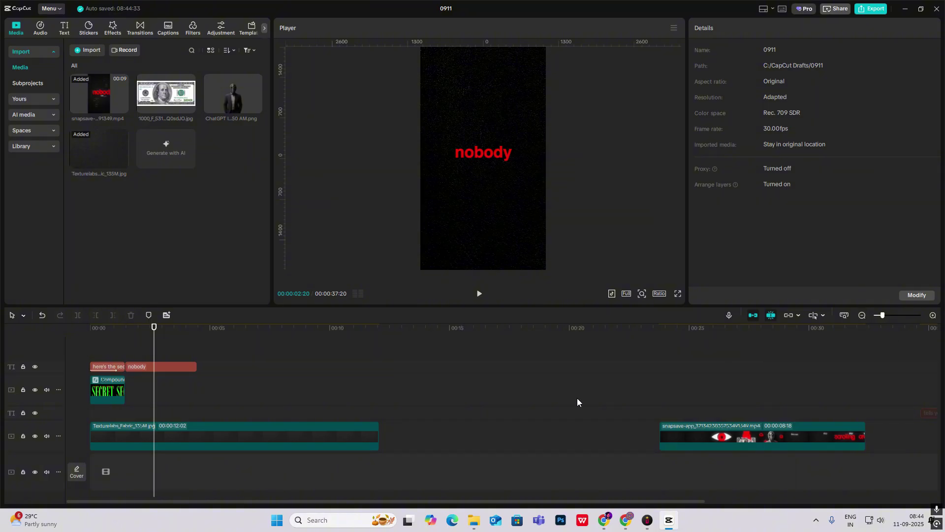
pyautogui.moveTo(151, 361); pyautogui.dragTo(126, 358)
pyautogui.click(131, 427)
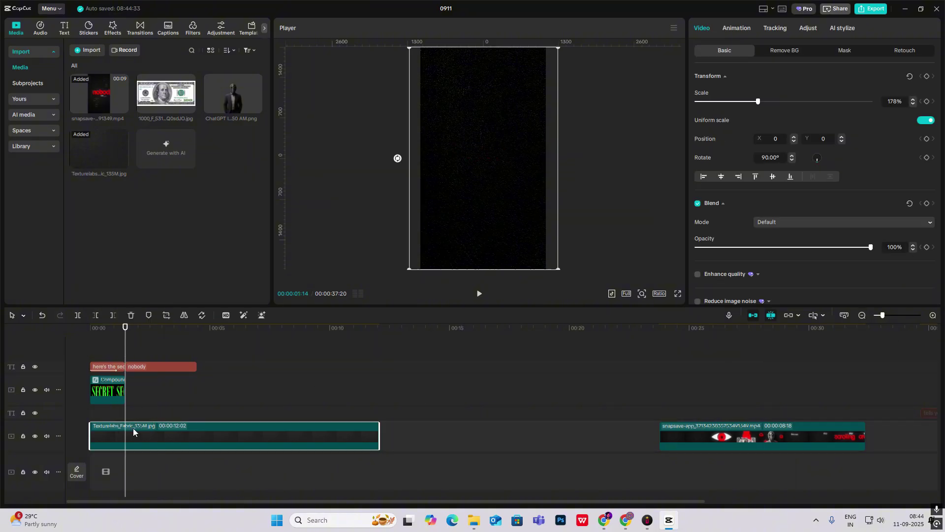
pyautogui.hotkey('ctrl', 'b')
# Compare the "nobody" scene in the reference clip around 00:00:24:16 with the recreated text
pyautogui.click(674, 402)
pyautogui.press('space')
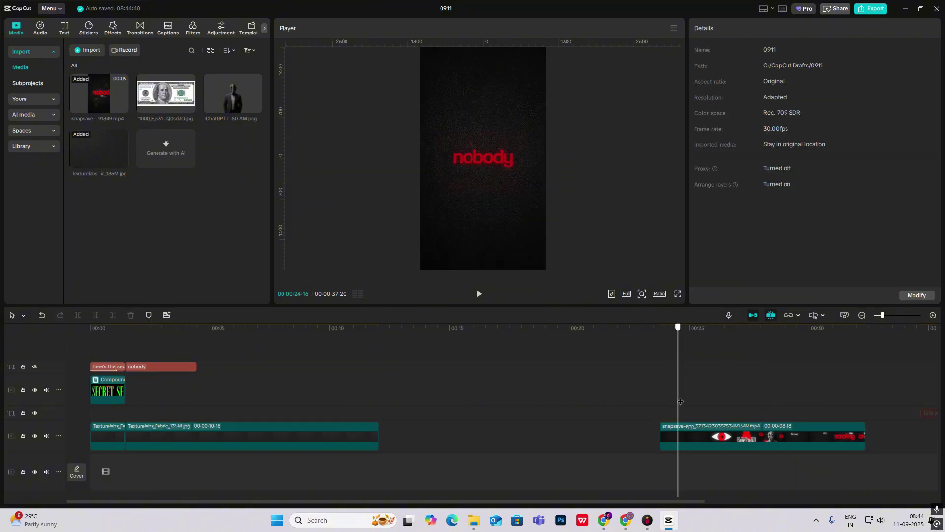
pyautogui.click(149, 376)
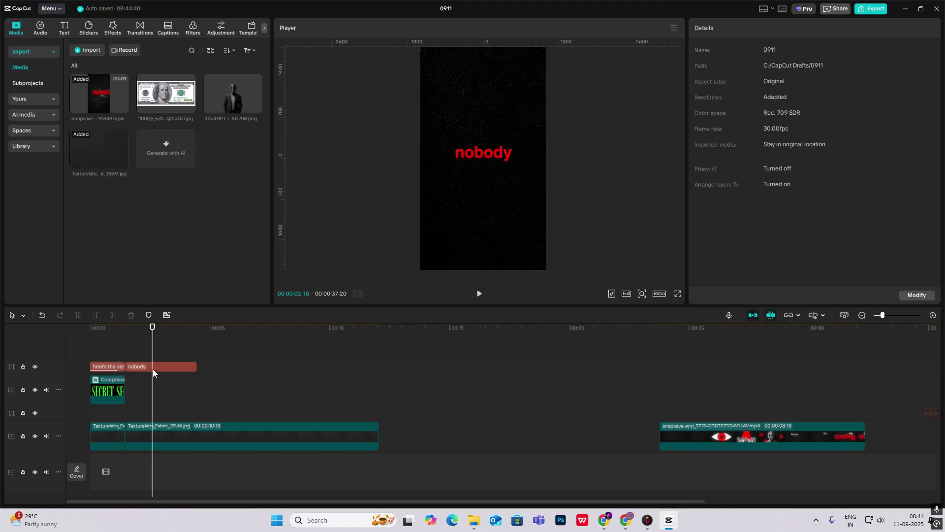
pyautogui.click(153, 368)
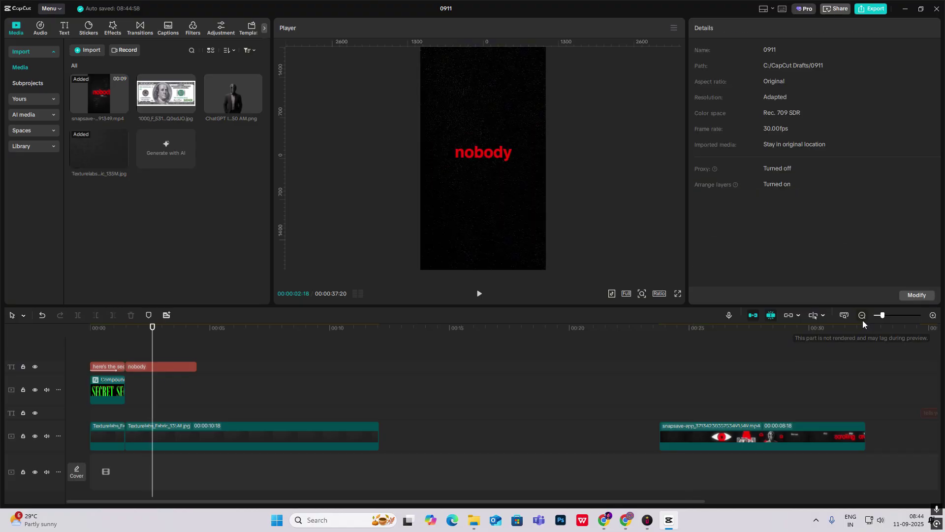
# Move the disabled "tells you" text clip to a track under "nobody", aligned with its start, and enable it
pyautogui.click(862, 317)
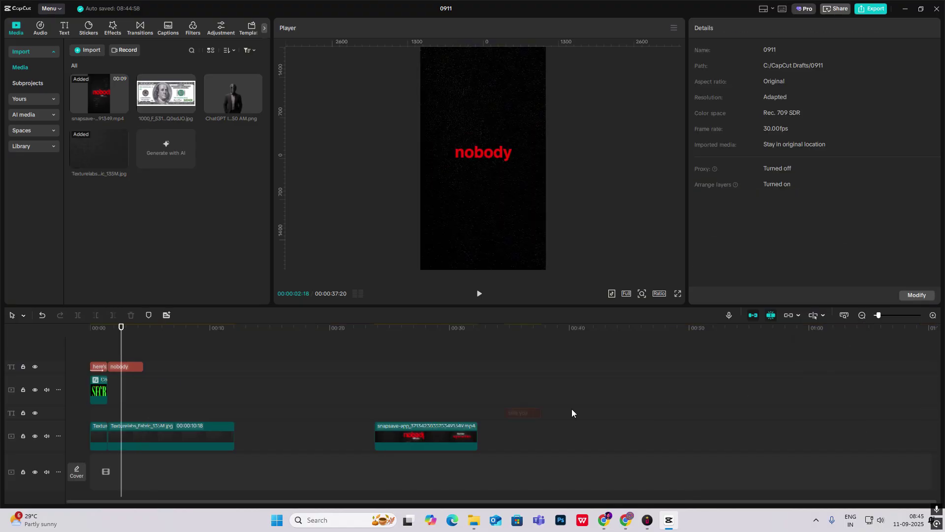
pyautogui.moveTo(515, 414); pyautogui.dragTo(118, 378)
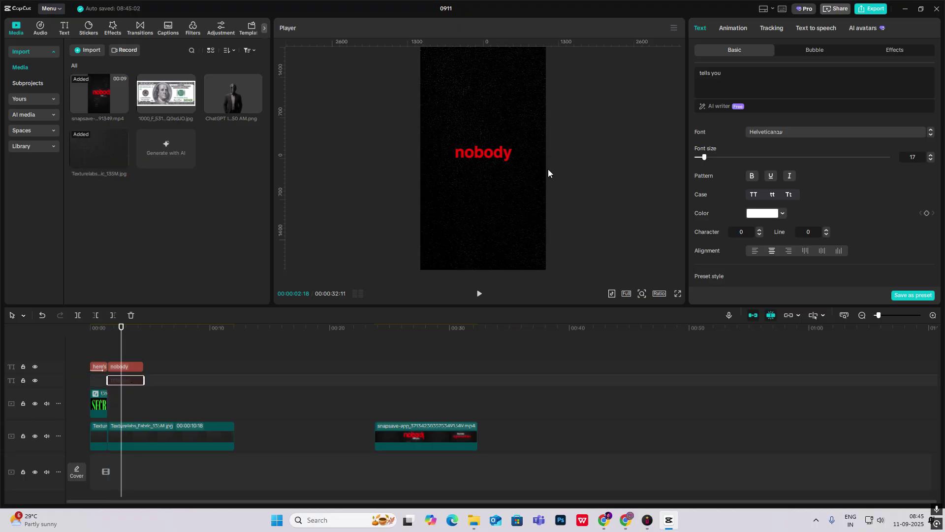
pyautogui.click(933, 317)
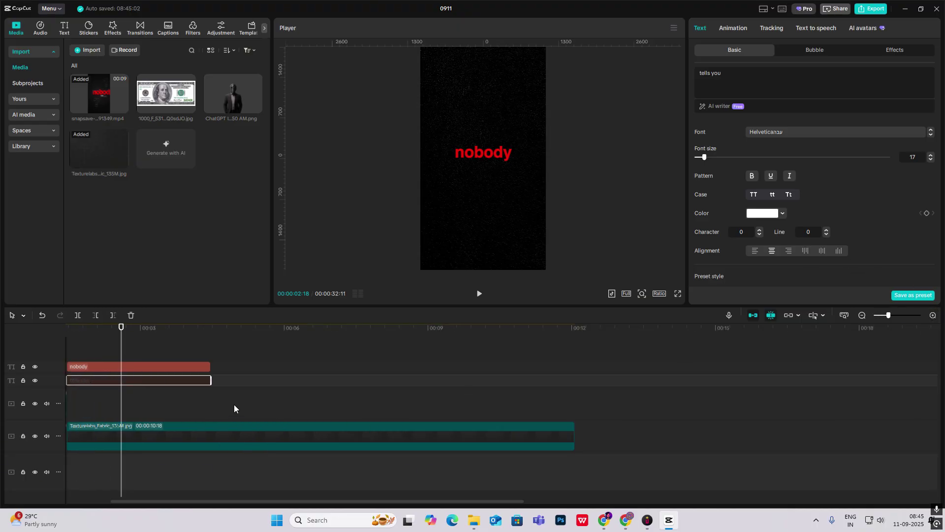
pyautogui.press('v')
pyautogui.click(99, 353)
pyautogui.moveTo(99, 353); pyautogui.dragTo(173, 361)
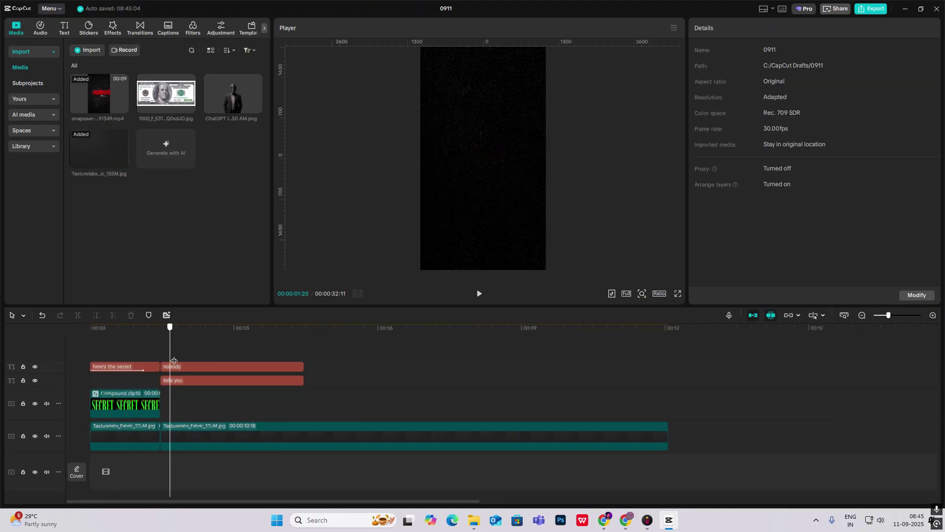
# Shrink the "tells you" text and place it just beneath the right half of the word "nobody"
pyautogui.click(220, 379)
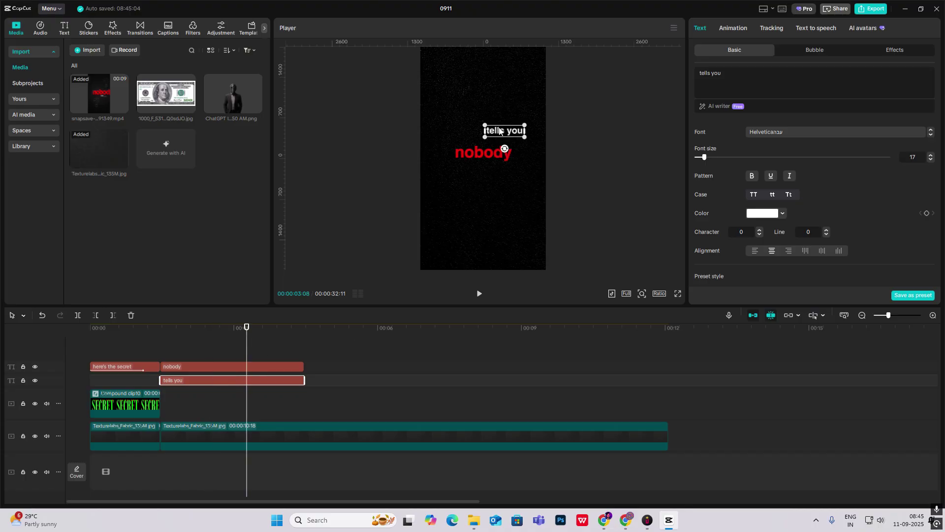
pyautogui.moveTo(500, 130); pyautogui.dragTo(492, 165)
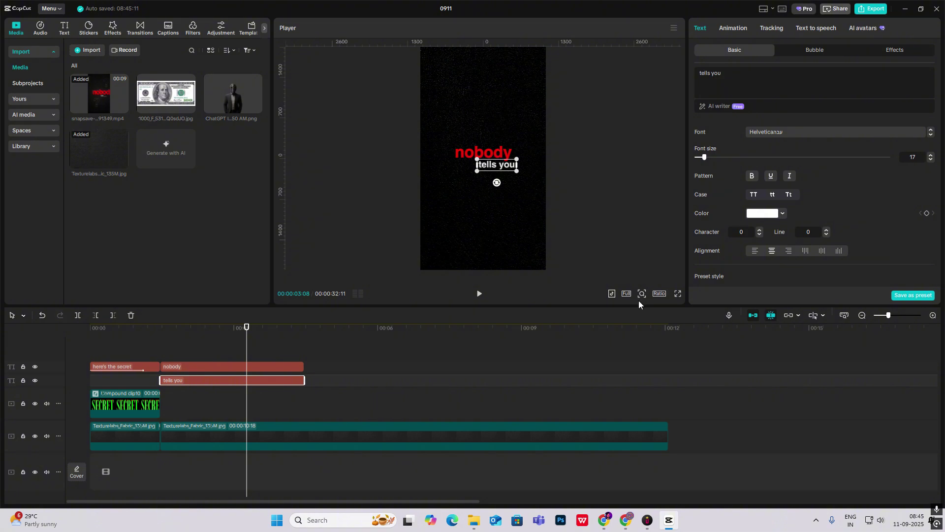
pyautogui.click(195, 355)
# Apply the Wave In entrance animation to the "tells you" text with a duration of 1.1 s
pyautogui.click(183, 382)
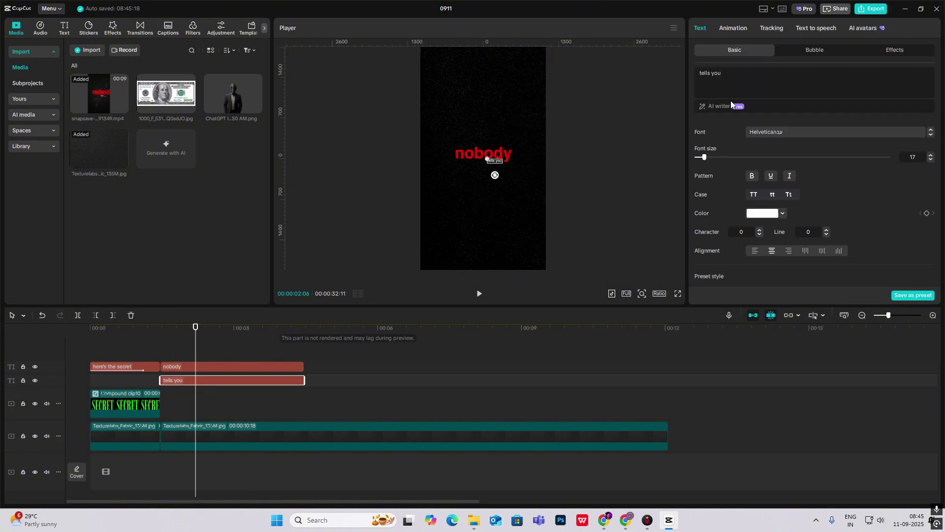
pyautogui.click(734, 28)
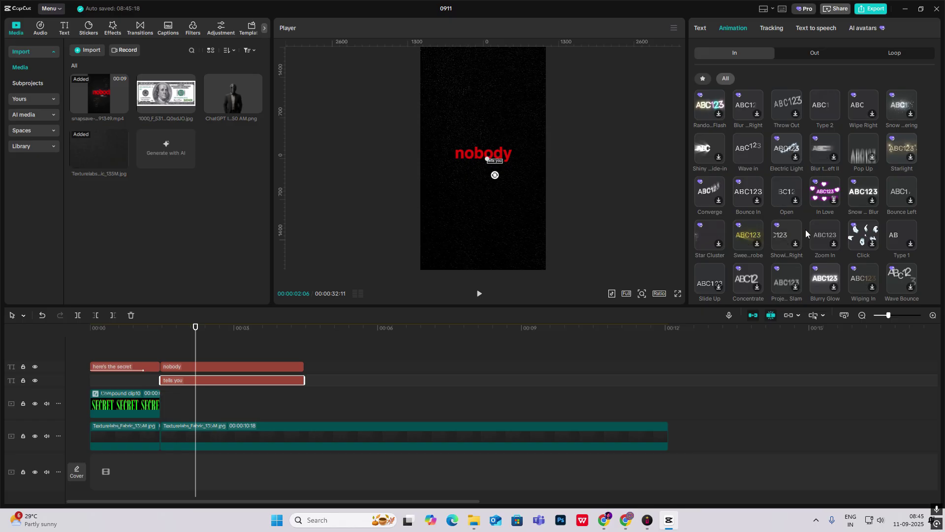
pyautogui.click(749, 146)
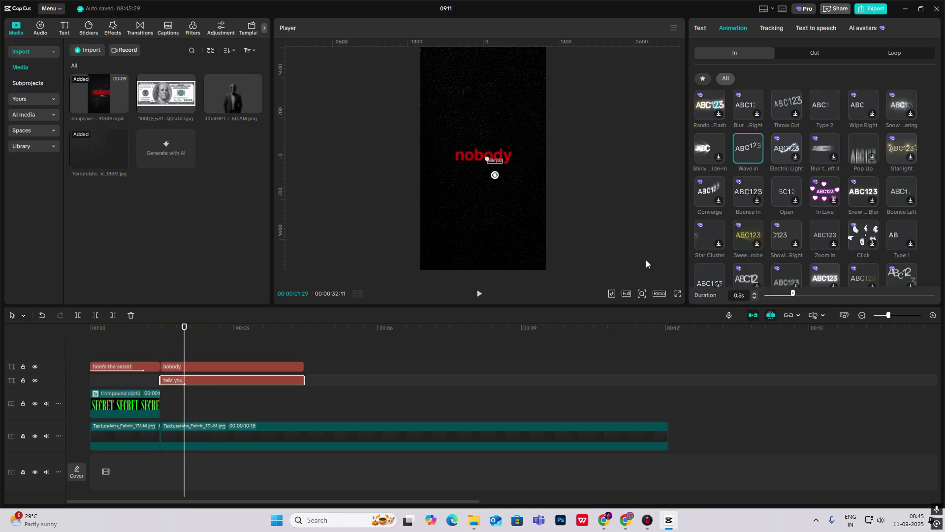
pyautogui.click(643, 294)
pyautogui.moveTo(624, 310); pyautogui.dragTo(652, 309)
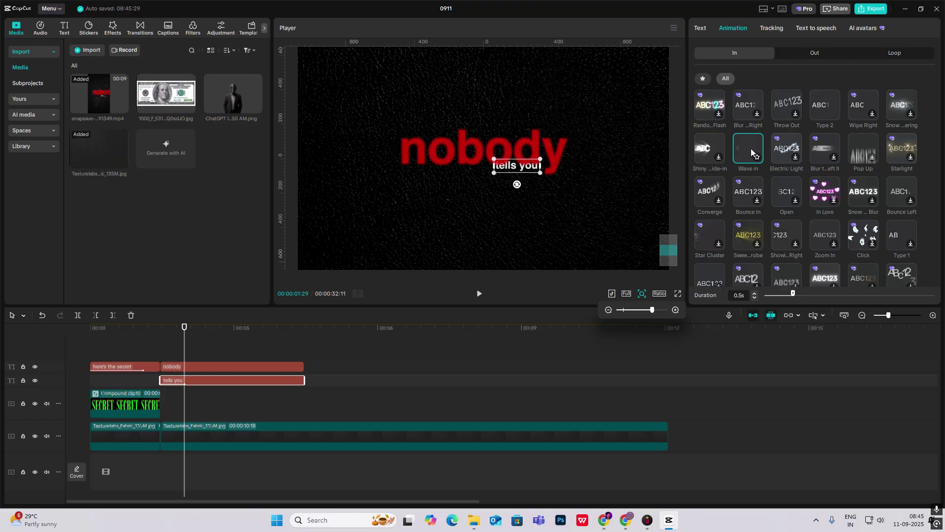
pyautogui.moveTo(792, 294); pyautogui.dragTo(826, 295)
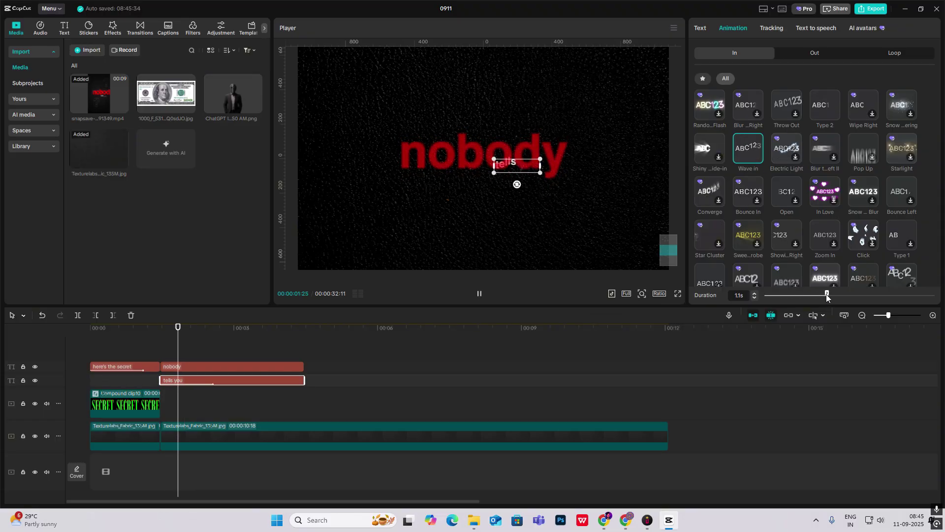
# Shift the "tells you" clip along the timeline so it begins shortly after the "nobody" text appears
pyautogui.moveTo(191, 378); pyautogui.dragTo(211, 382)
pyautogui.moveTo(170, 348); pyautogui.dragTo(209, 368)
pyautogui.moveTo(229, 351); pyautogui.dragTo(237, 351)
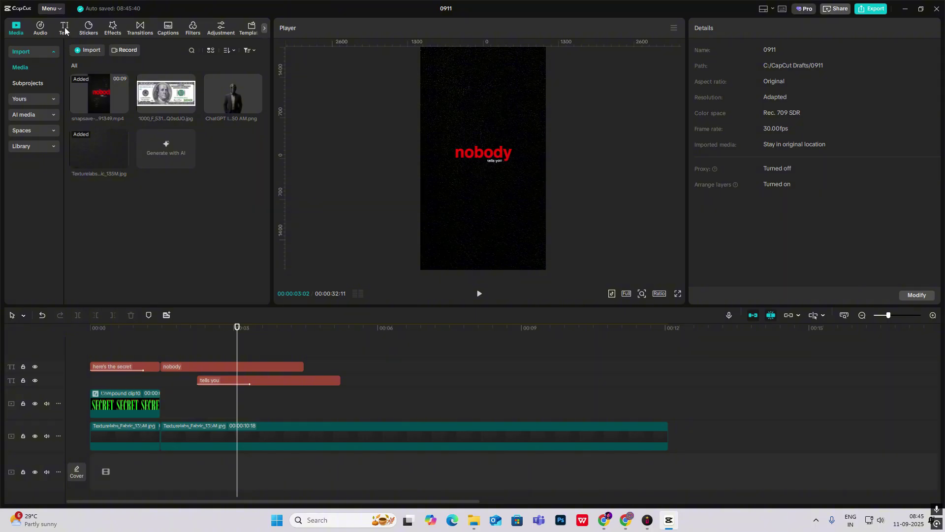
# Copy the SECRET compound clip to a new track above the "nobody" text and delete the copy's keyframe at 00:00:03:10
pyautogui.click(132, 409)
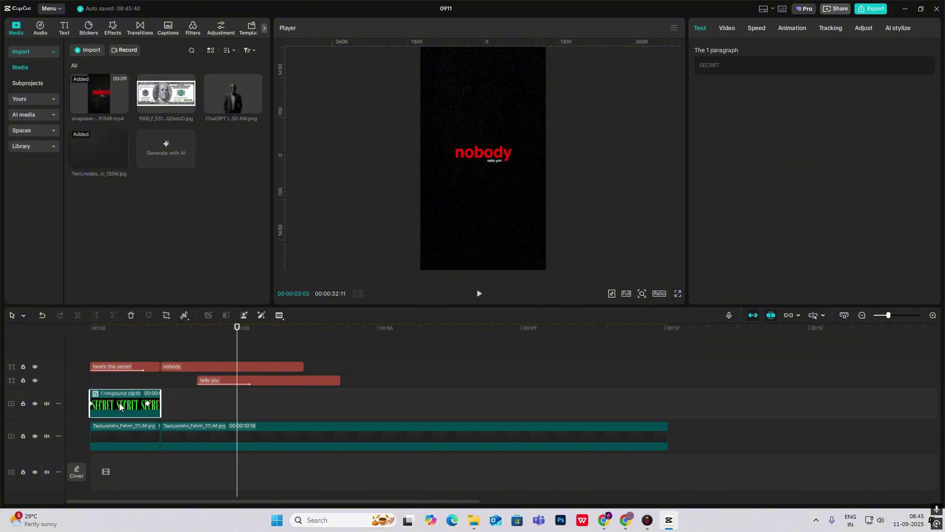
pyautogui.moveTo(118, 404); pyautogui.dragTo(238, 358)
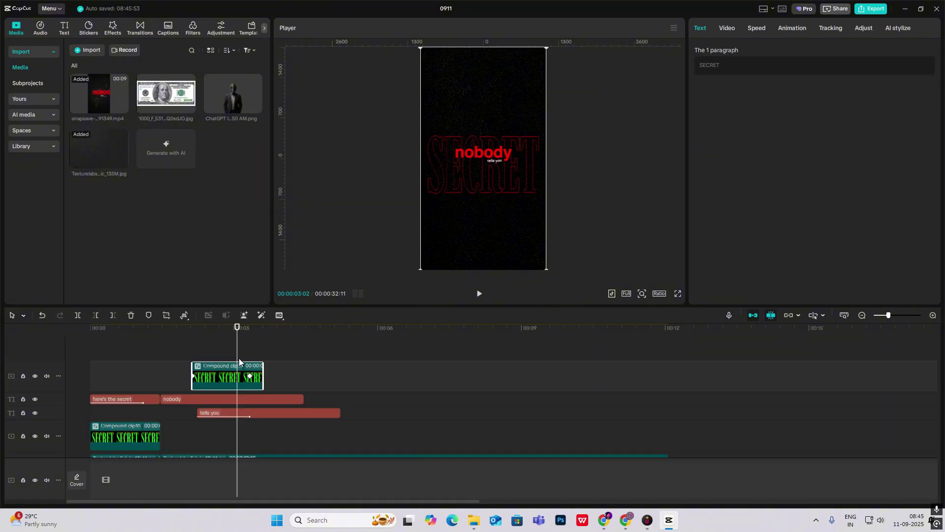
pyautogui.click(251, 376)
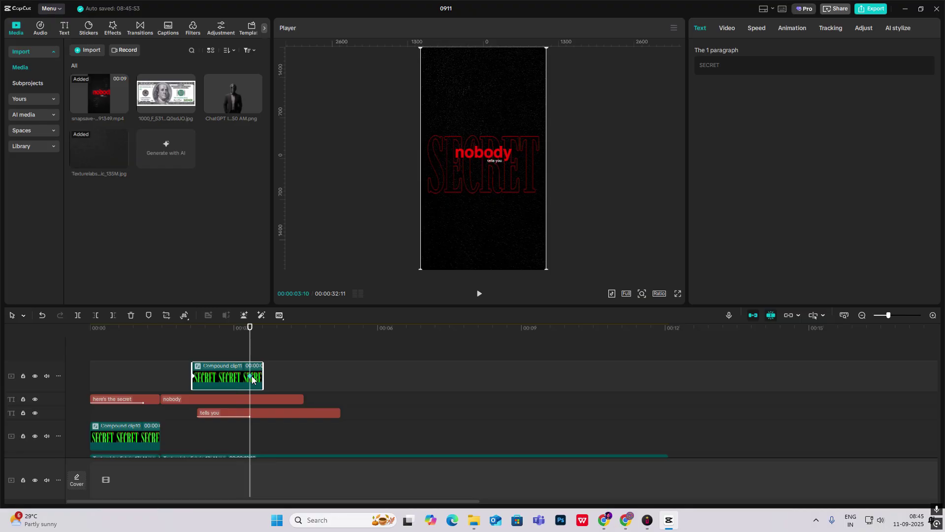
pyautogui.press('Delete')
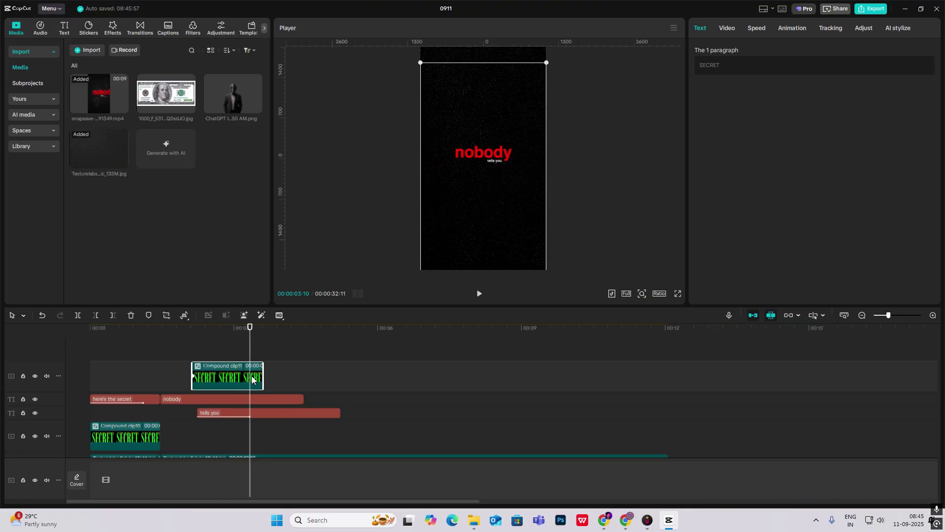
# Delete the copied SECRET compound clip's keyframe at 00:00:02:04 and change the text inside the clip to "?"
pyautogui.click(193, 377)
pyautogui.press('Delete')
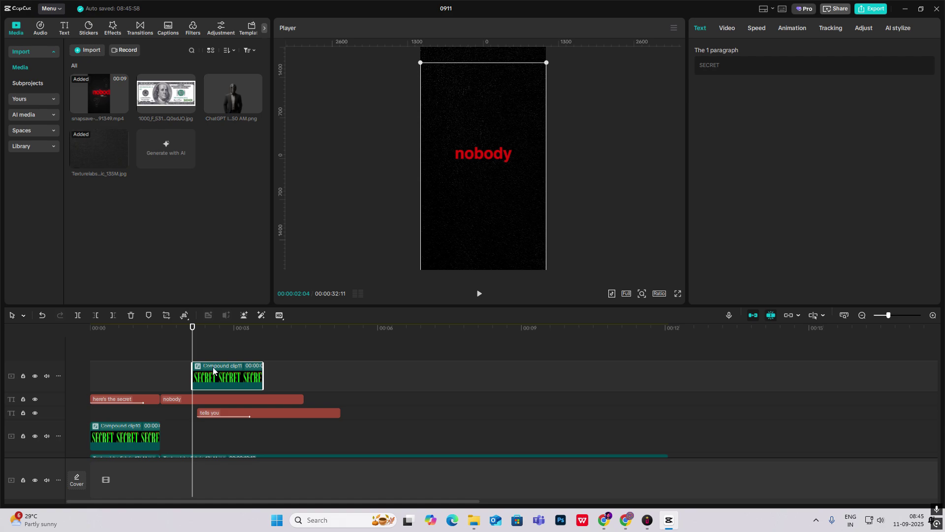
pyautogui.doubleClick(213, 367)
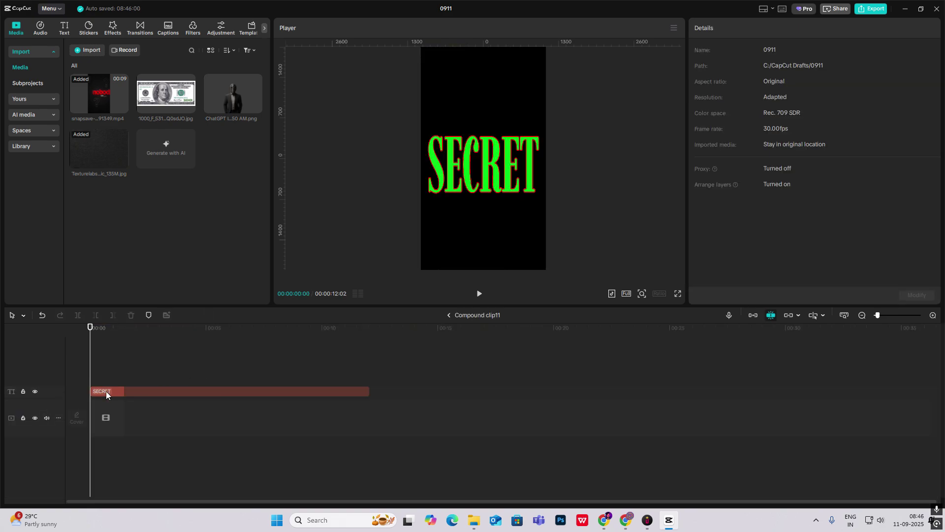
pyautogui.click(105, 391)
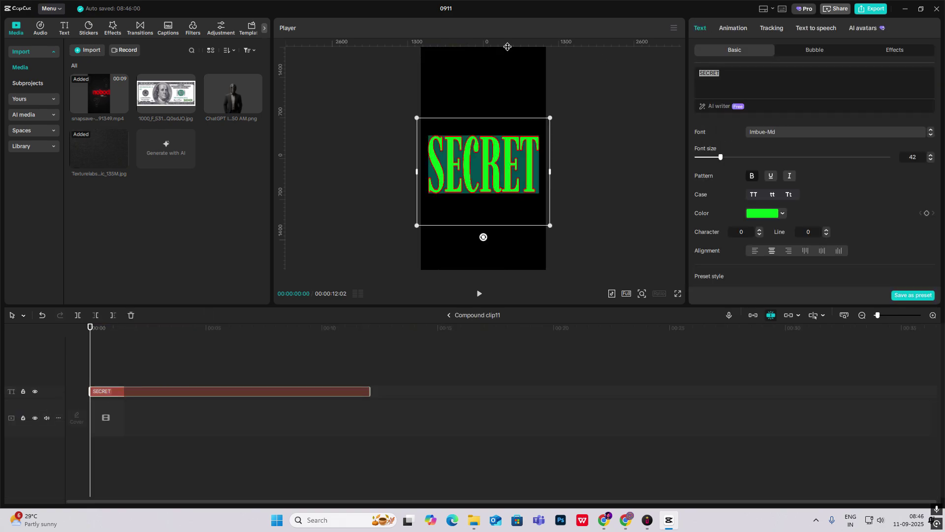
pyautogui.write('?')
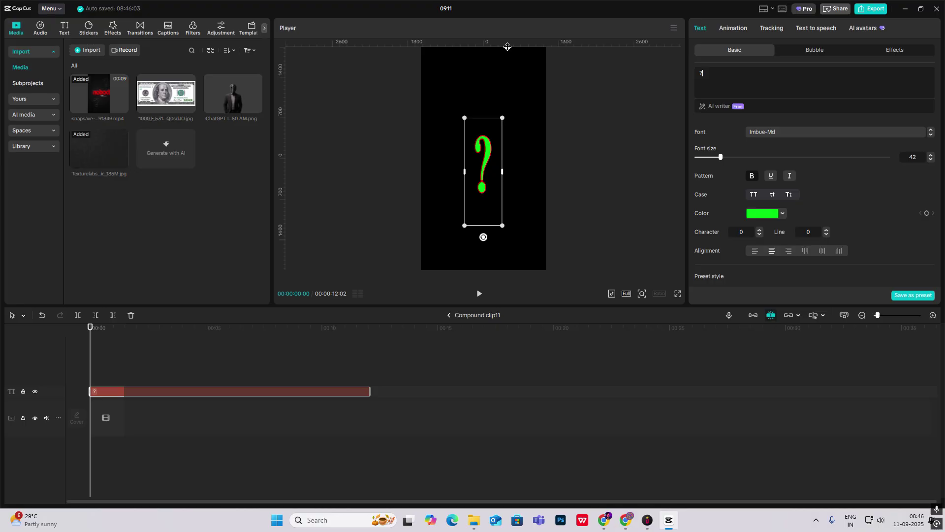
pyautogui.click(447, 315)
# Set the question mark clip's opacity to 100% and move it above and right of "nobody", at about X 551, Y 1119
pyautogui.click(727, 27)
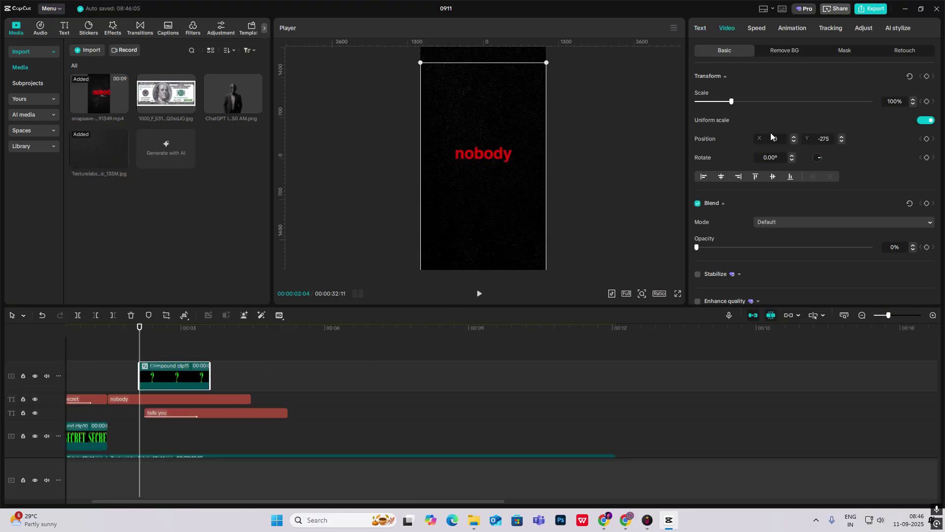
pyautogui.scroll(-1, 749, 217)
pyautogui.moveTo(712, 212); pyautogui.dragTo(870, 212)
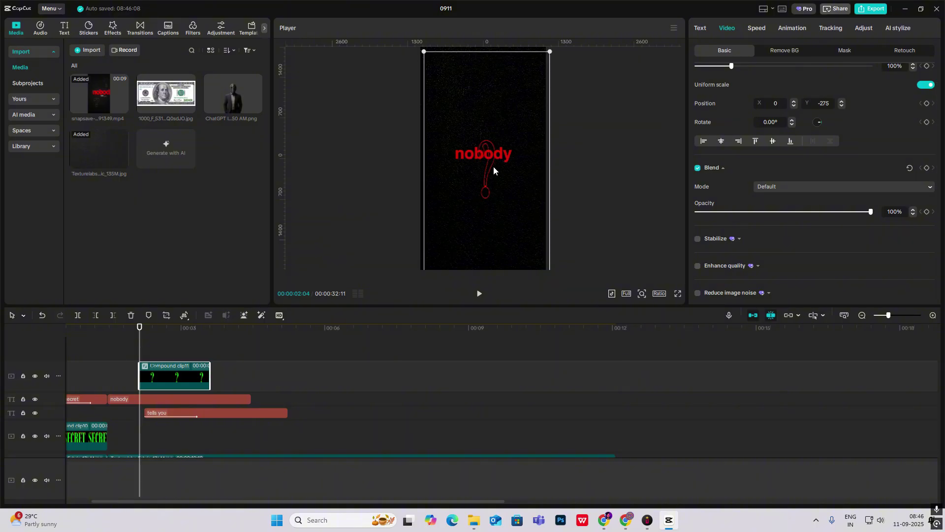
pyautogui.moveTo(493, 166); pyautogui.dragTo(520, 102)
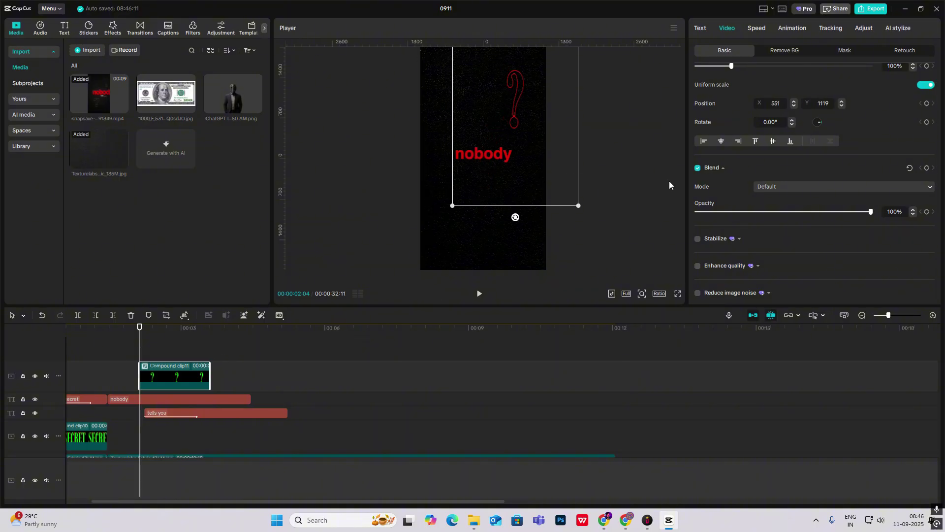
# Change the stroke color of the question mark text inside the compound clip to white (FFFFFF)
pyautogui.doubleClick(184, 367)
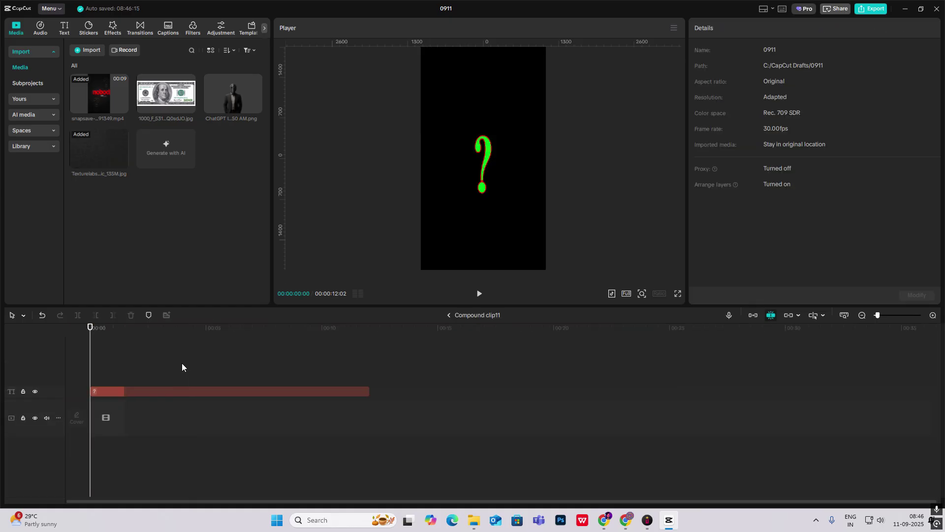
pyautogui.click(106, 394)
pyautogui.scroll(-10, 763, 215)
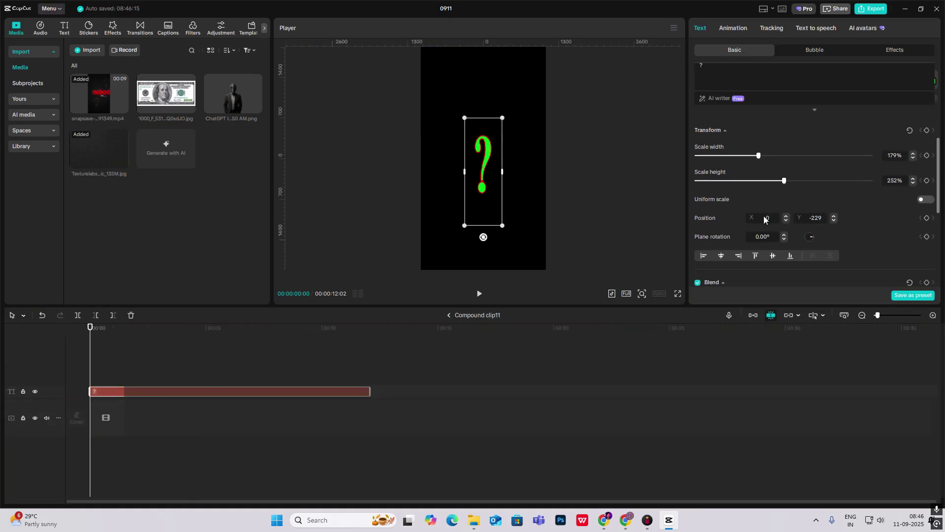
pyautogui.click(758, 170)
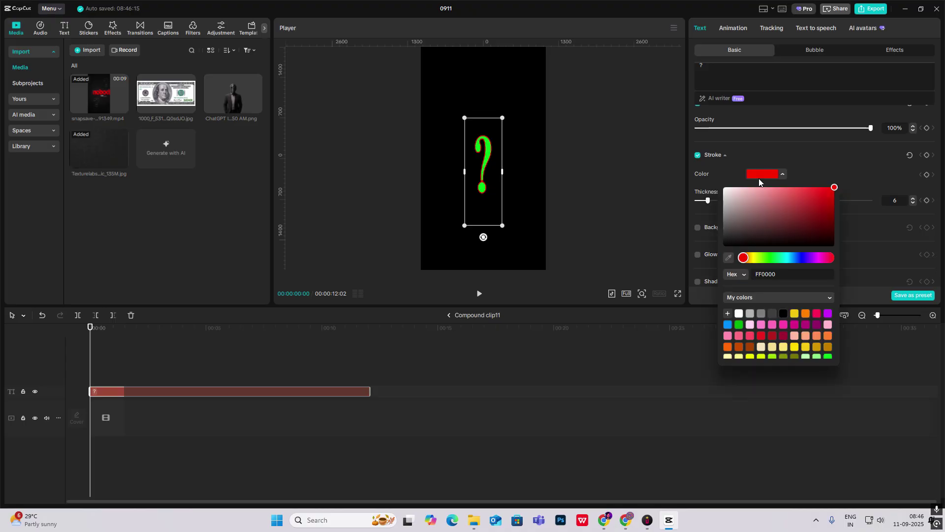
pyautogui.click(723, 187)
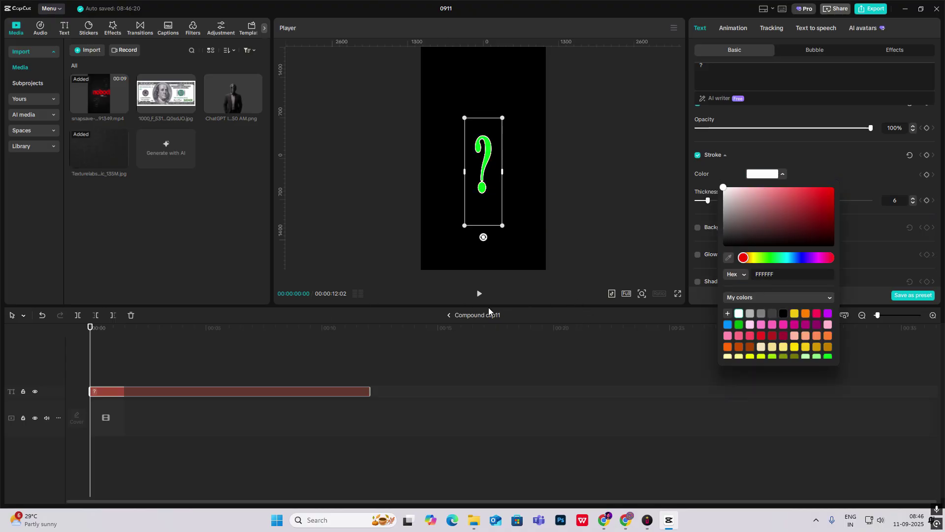
pyautogui.click(448, 316)
pyautogui.click(448, 316)
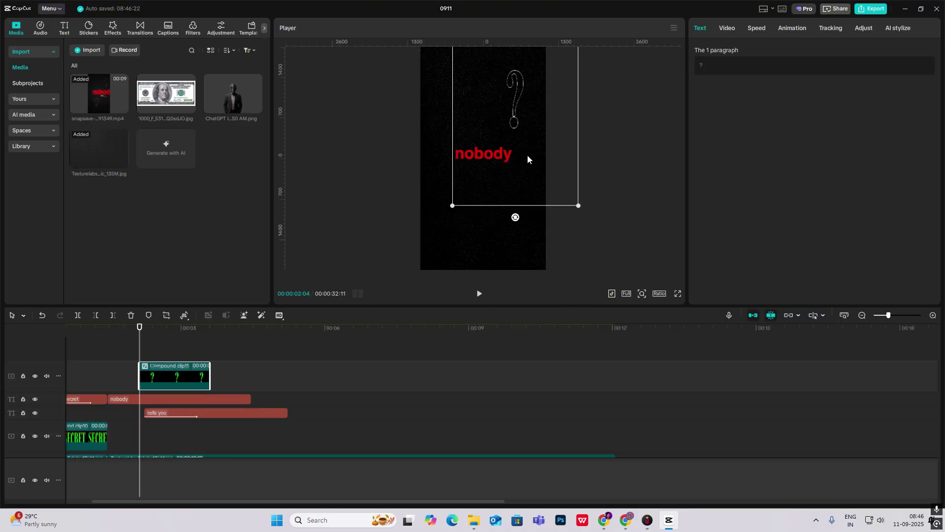
# Change the font of the question mark text inside the compound clip to Modern
pyautogui.doubleClick(174, 368)
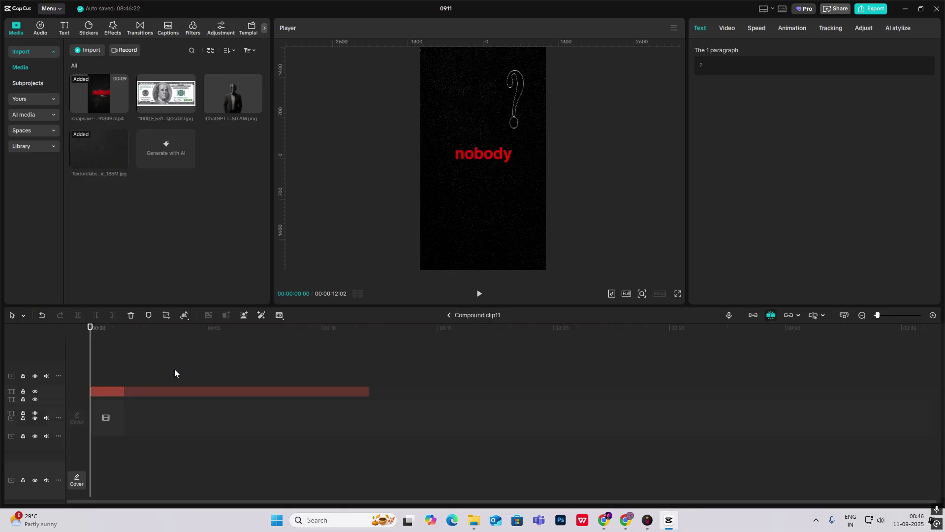
pyautogui.click(174, 391)
pyautogui.click(784, 131)
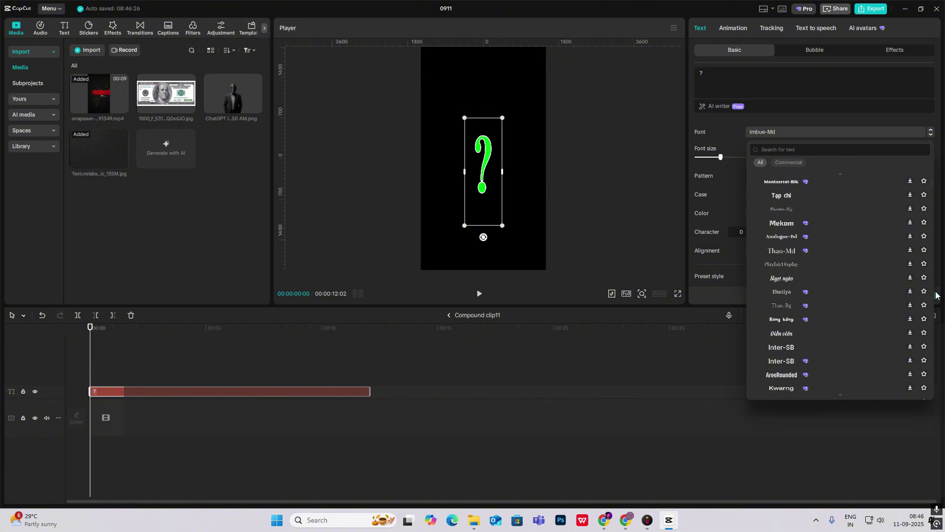
pyautogui.moveTo(934, 184); pyautogui.dragTo(933, 171)
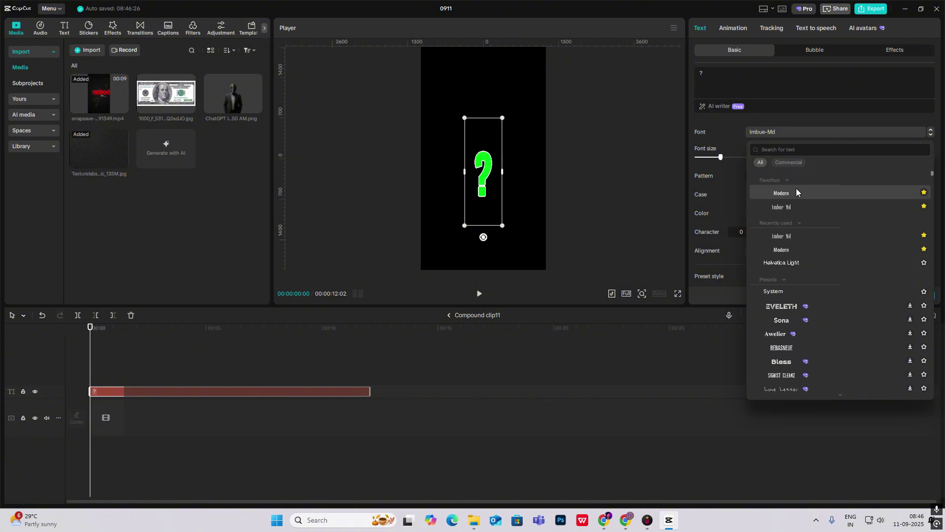
pyautogui.click(783, 250)
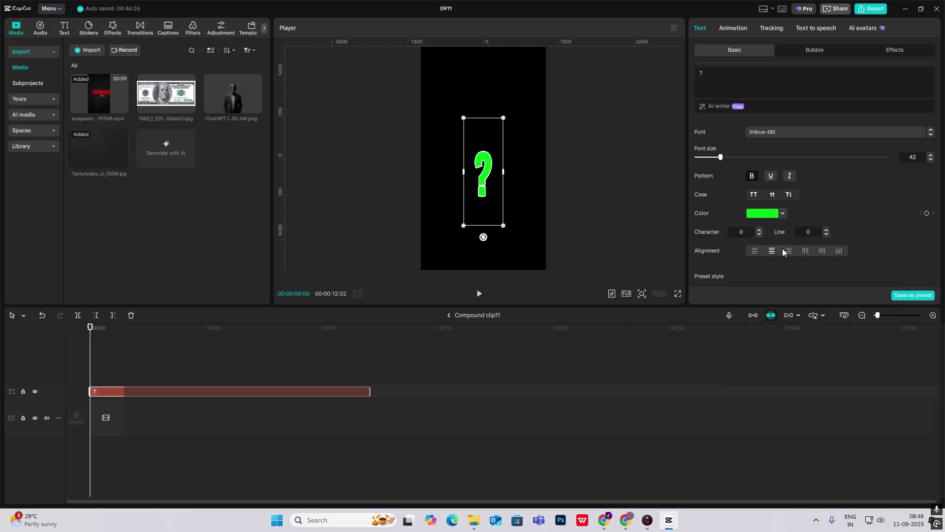
pyautogui.click(448, 315)
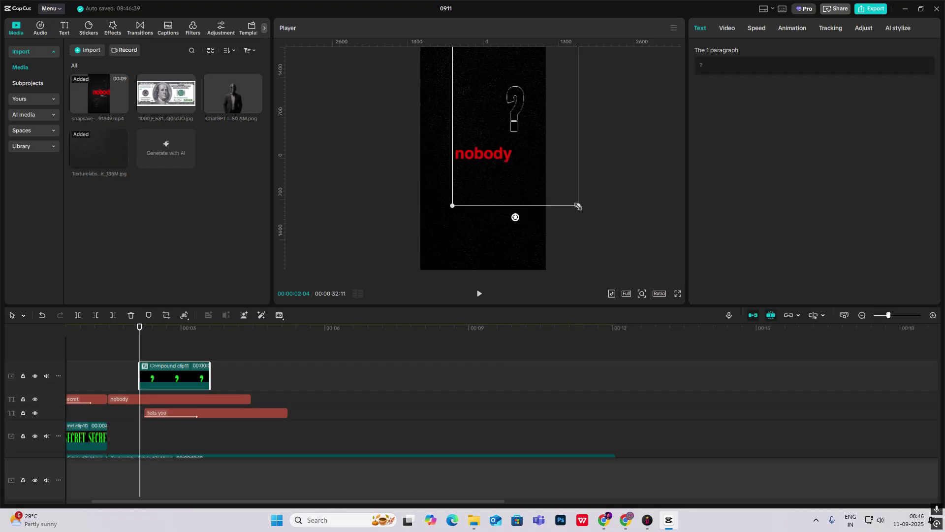
# Duplicate the question mark clip and arrange the two, slightly reduced, in the frame's upper-right and lower-left areas around "nobody"
pyautogui.moveTo(578, 206); pyautogui.dragTo(601, 231)
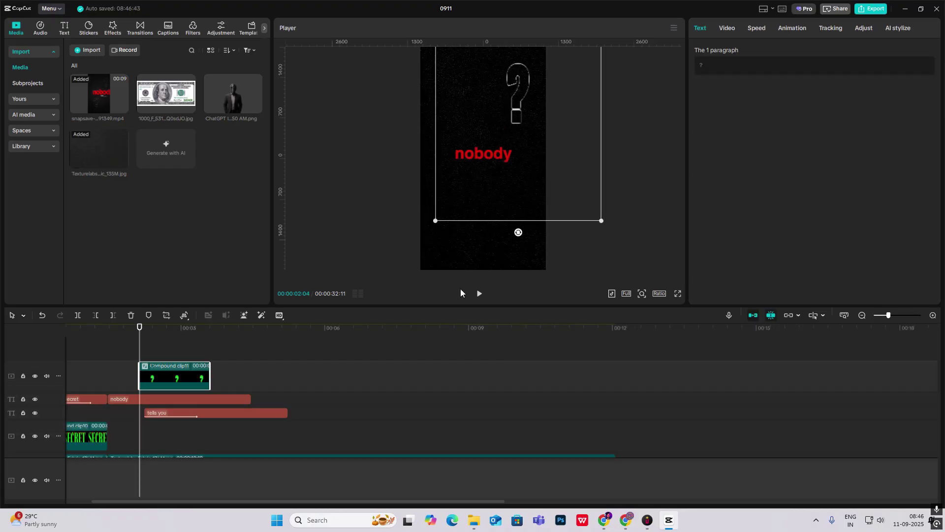
pyautogui.hotkey('ctrl', 'c')
pyautogui.hotkey('ctrl', 'v')
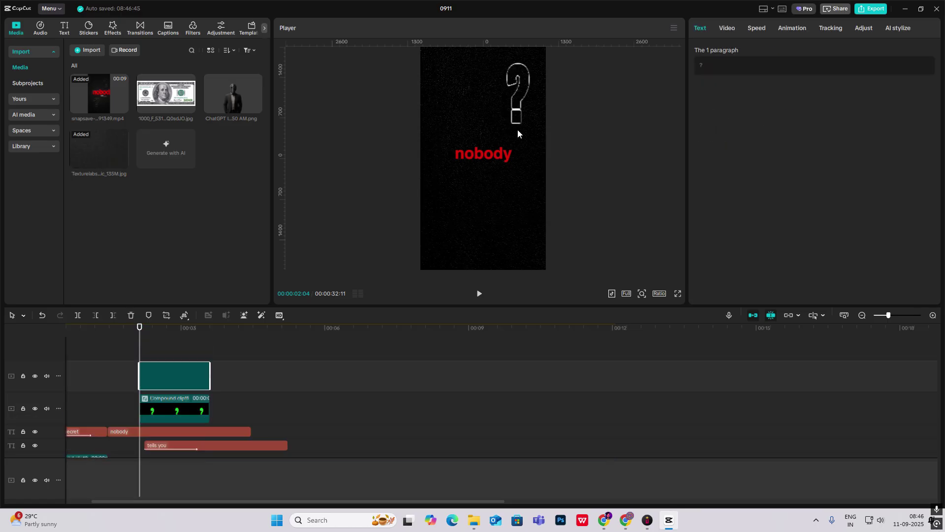
pyautogui.moveTo(518, 129); pyautogui.dragTo(450, 252)
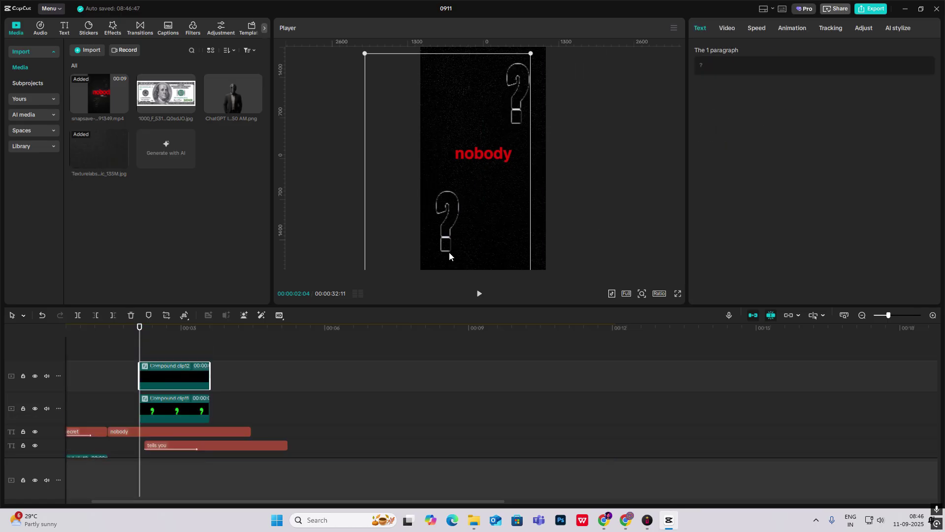
pyautogui.moveTo(537, 63); pyautogui.dragTo(515, 101)
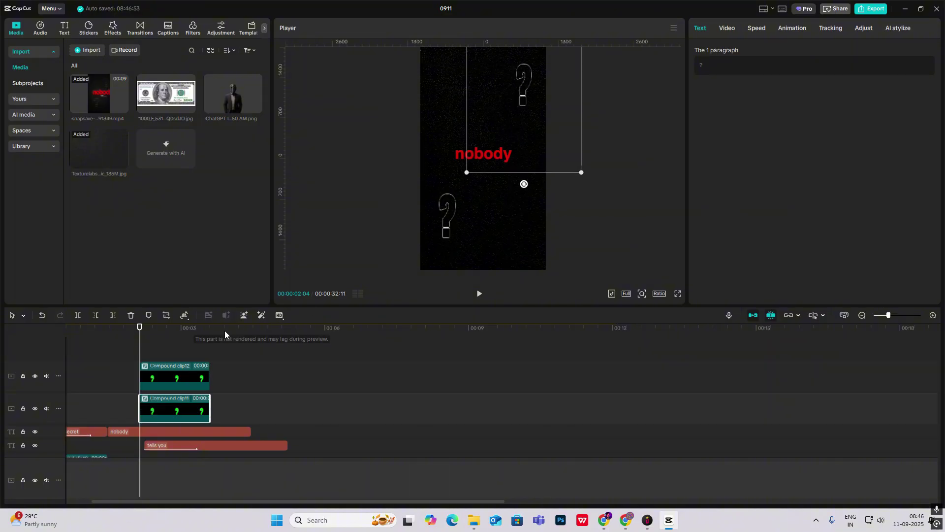
# Apply the Fade In entrance animation to both question mark compound clips
pyautogui.click(116, 380)
pyautogui.moveTo(117, 381); pyautogui.dragTo(181, 418)
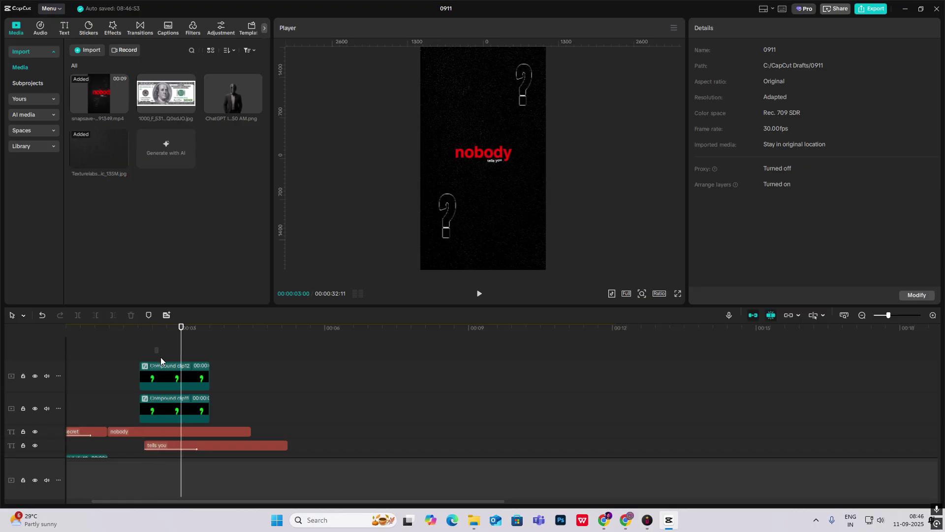
pyautogui.click(180, 379)
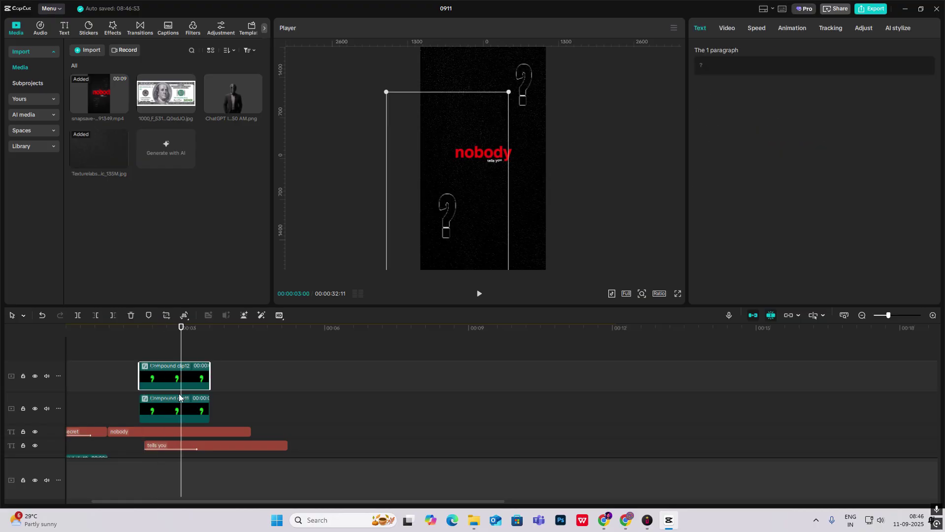
pyautogui.click(728, 28)
pyautogui.click(791, 29)
pyautogui.click(863, 83)
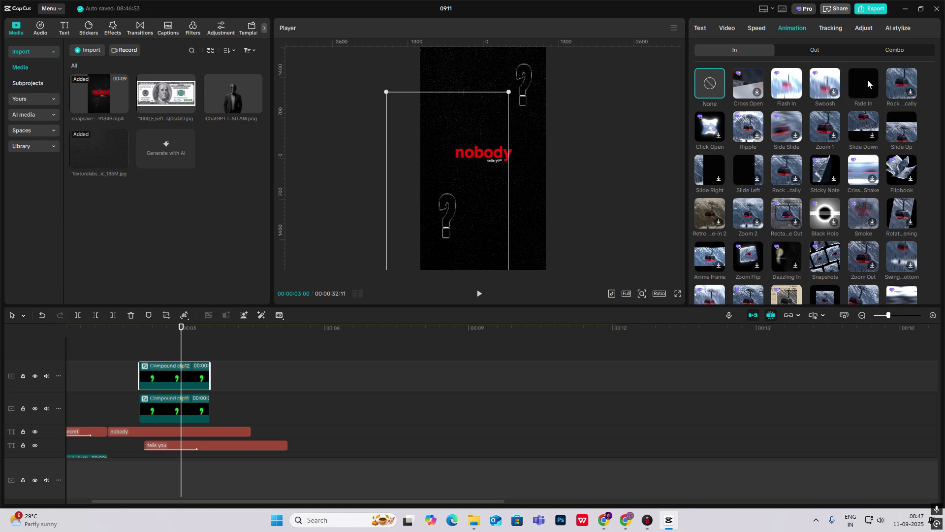
pyautogui.click(196, 407)
pyautogui.click(728, 28)
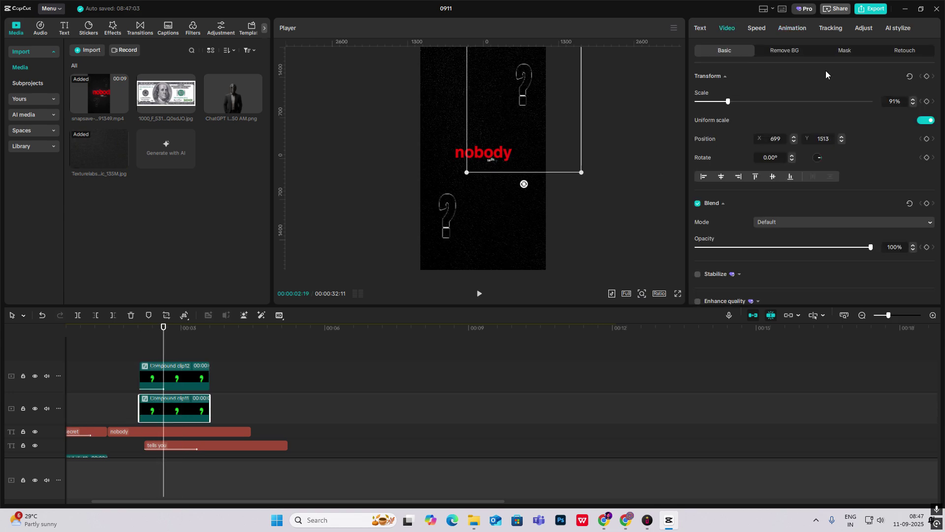
pyautogui.click(784, 30)
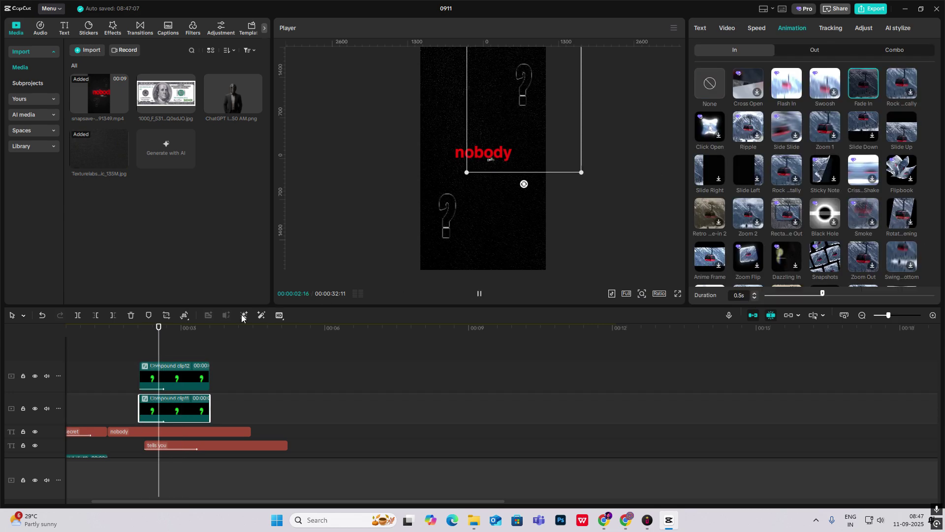
# Play back the "nobody" scene with its question marks and compare it with the reference video at the end of the timeline
pyautogui.click(139, 346)
pyautogui.press('space')
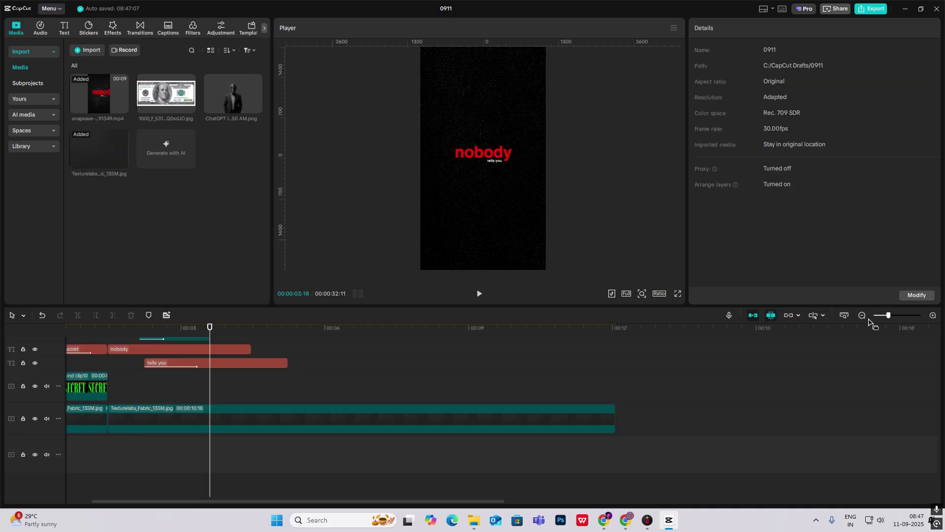
pyautogui.click(864, 316)
pyautogui.click(864, 316)
pyautogui.click(397, 395)
pyautogui.moveTo(397, 395); pyautogui.dragTo(389, 397)
pyautogui.moveTo(394, 397); pyautogui.dragTo(108, 365)
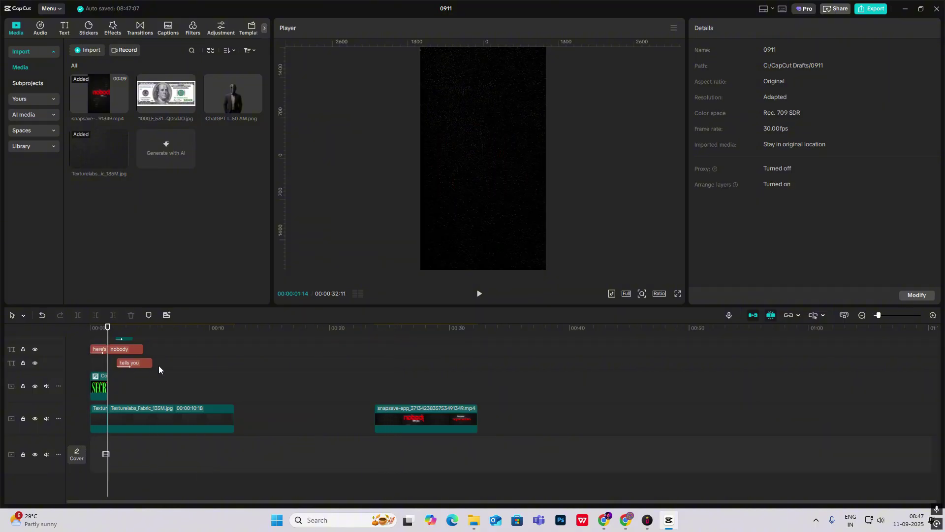
# Split the texture background clip at 00:00:05:07, where the "tells you" text ends
pyautogui.scroll(1, 159, 369)
pyautogui.click(154, 372)
pyautogui.scroll(-1, 161, 385)
pyautogui.click(162, 413)
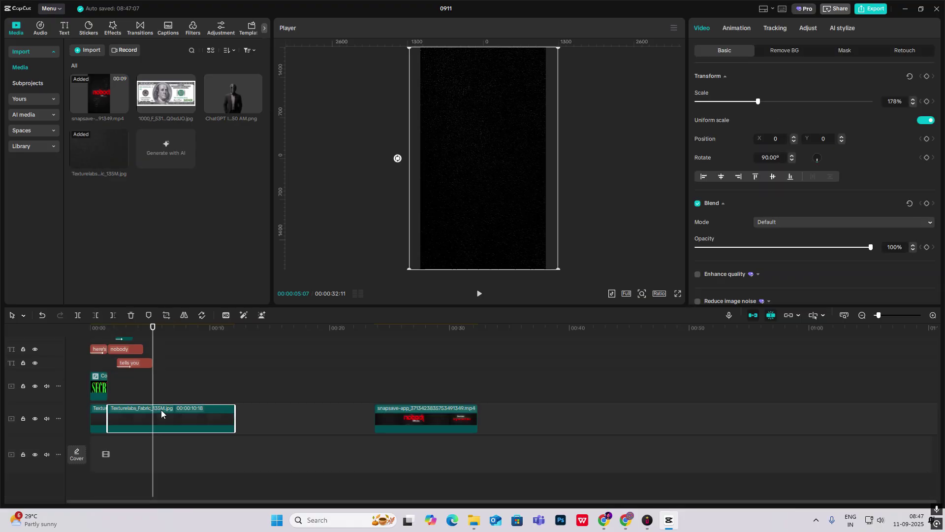
pyautogui.scroll(2, 135, 398)
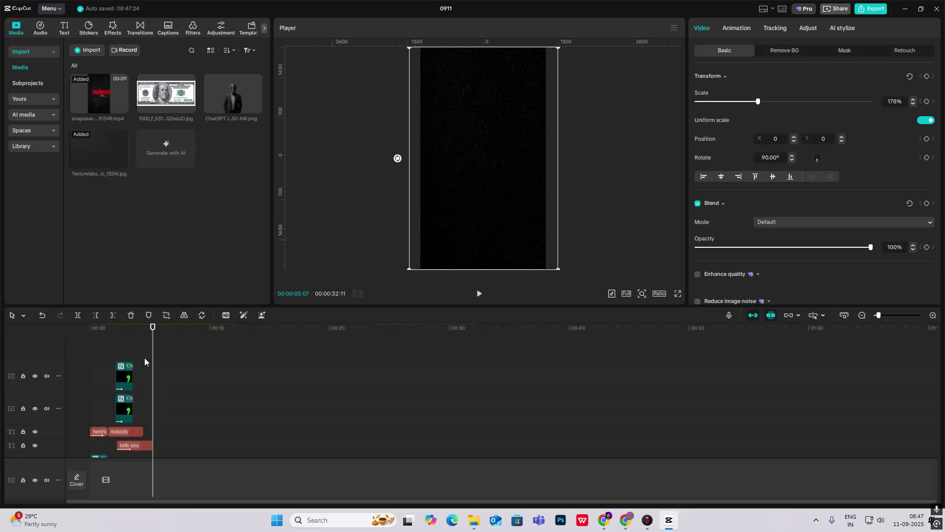
# Combine both question mark clips, the "nobody" and "tells you" texts and the texture segment beneath them into one compound clip
pyautogui.moveTo(179, 358); pyautogui.dragTo(127, 433)
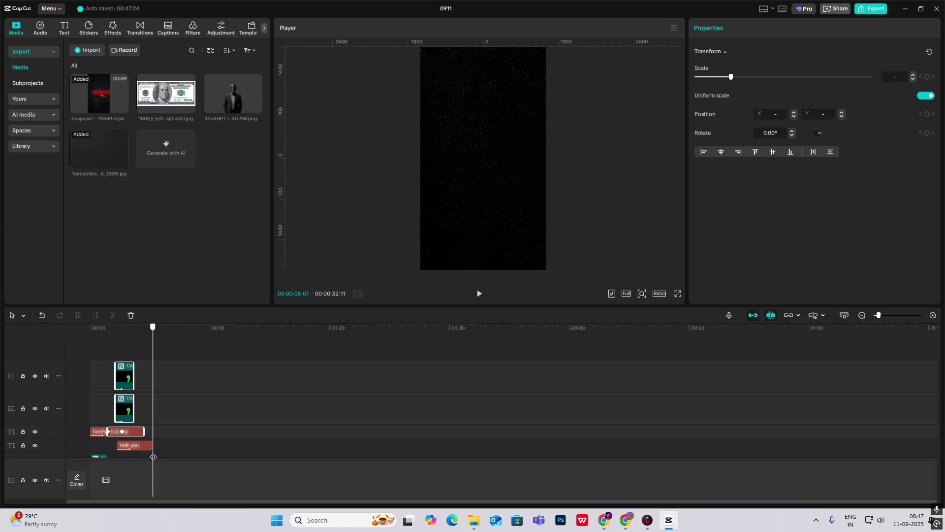
pyautogui.scroll(-5, 180, 448)
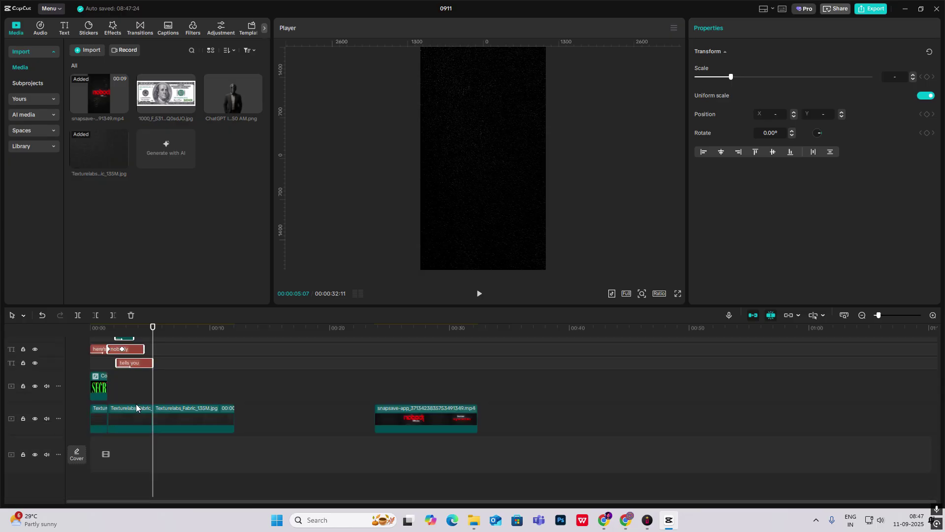
pyautogui.keyDown('ctrl'); pyautogui.click(136, 408); pyautogui.keyUp('ctrl')
pyautogui.hotkey('alt', 'g')
# Split the "nobody" compound clip at 00:00:02:07 and scale its second part to 159%
pyautogui.click(115, 373)
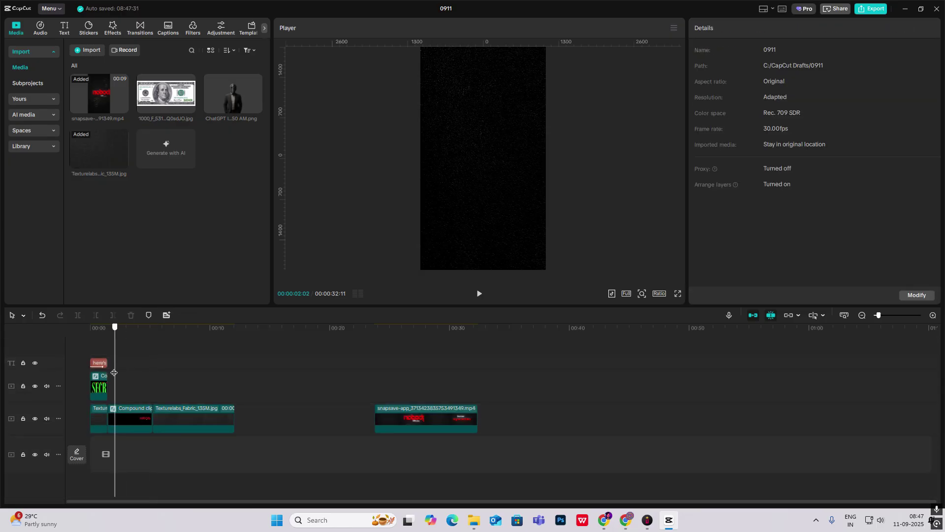
pyautogui.moveTo(114, 374)
pyautogui.mouseDown()
pyautogui.moveTo(131, 384)
pyautogui.moveTo(108, 389)
pyautogui.mouseUp()
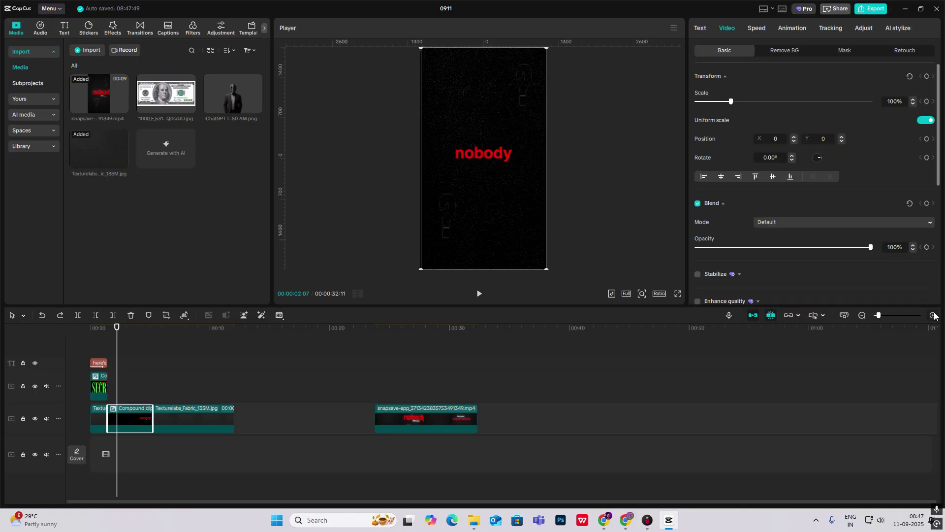
pyautogui.click(934, 316)
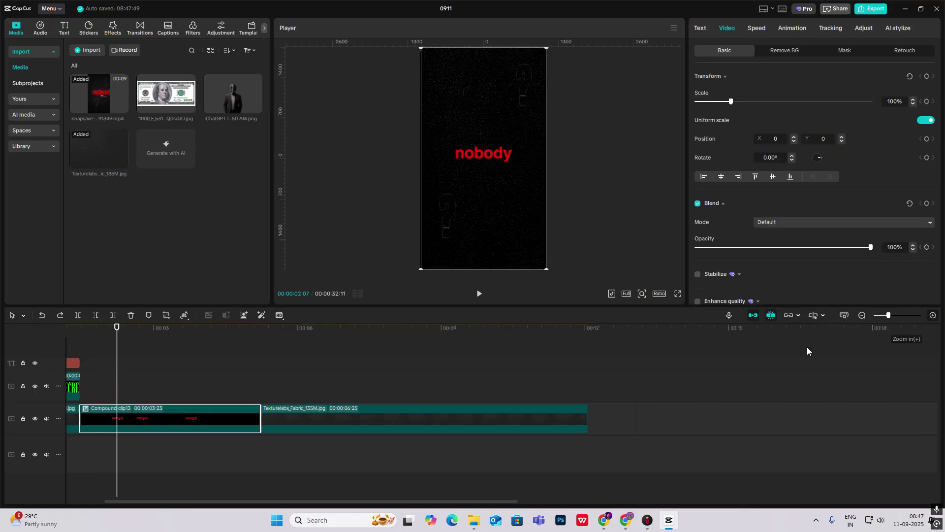
pyautogui.hotkey('ctrl', 'b')
pyautogui.moveTo(546, 267); pyautogui.dragTo(626, 357)
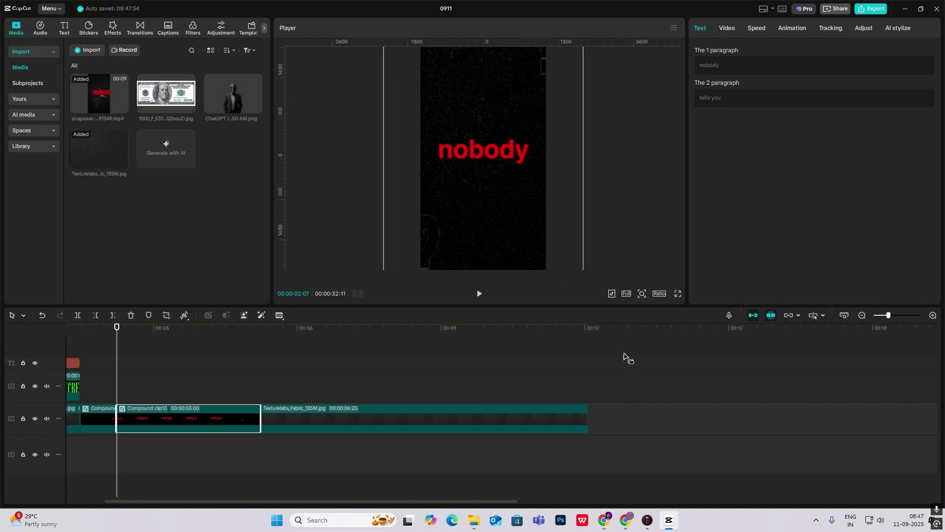
# Keyframe the second part's X position from -491 at 00:00:02:07 to 296 at 00:00:03:27, keeping Y at 0
pyautogui.click(724, 30)
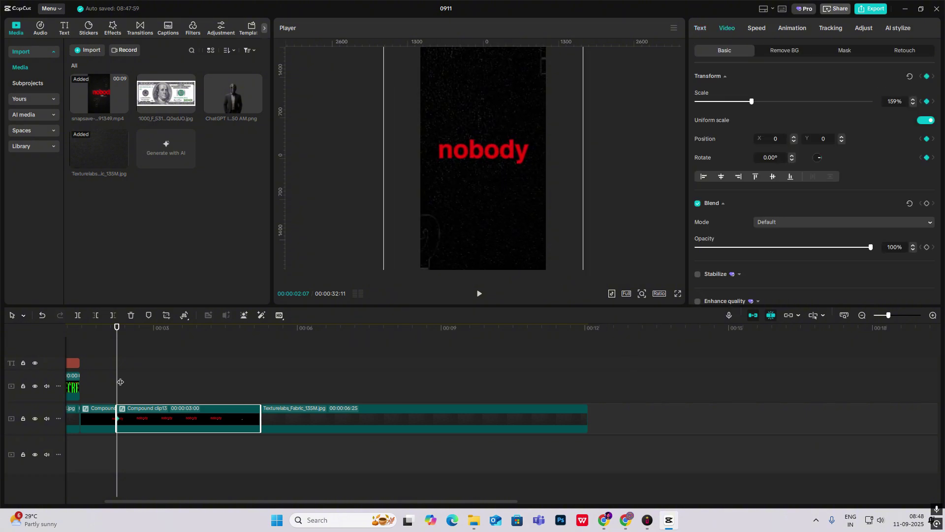
pyautogui.moveTo(120, 382); pyautogui.dragTo(197, 399)
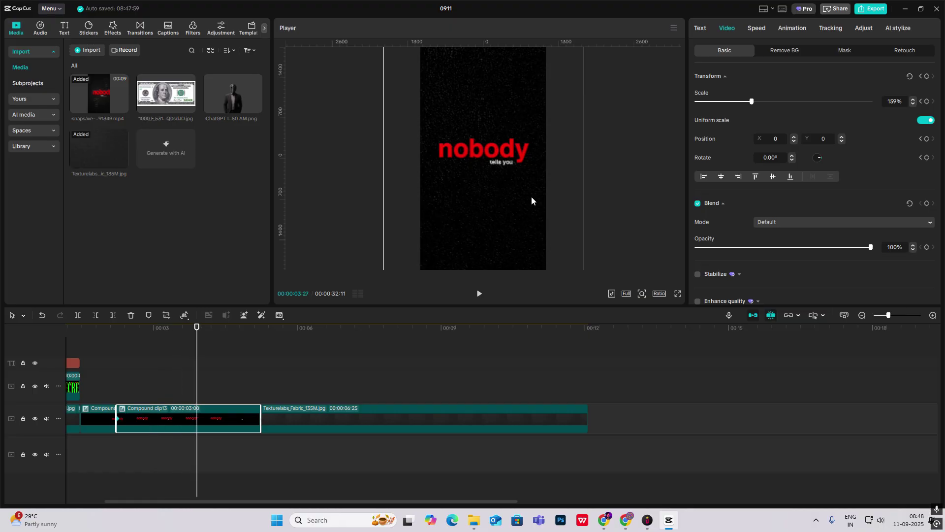
pyautogui.moveTo(531, 196)
pyautogui.mouseDown()
pyautogui.moveTo(512, 198)
pyautogui.moveTo(549, 202)
pyautogui.mouseUp()
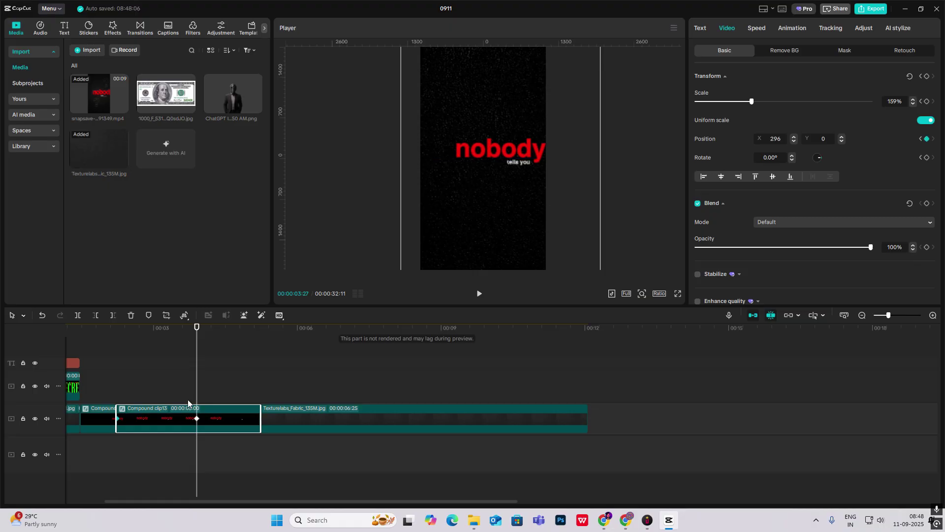
pyautogui.moveTo(197, 394); pyautogui.dragTo(116, 392)
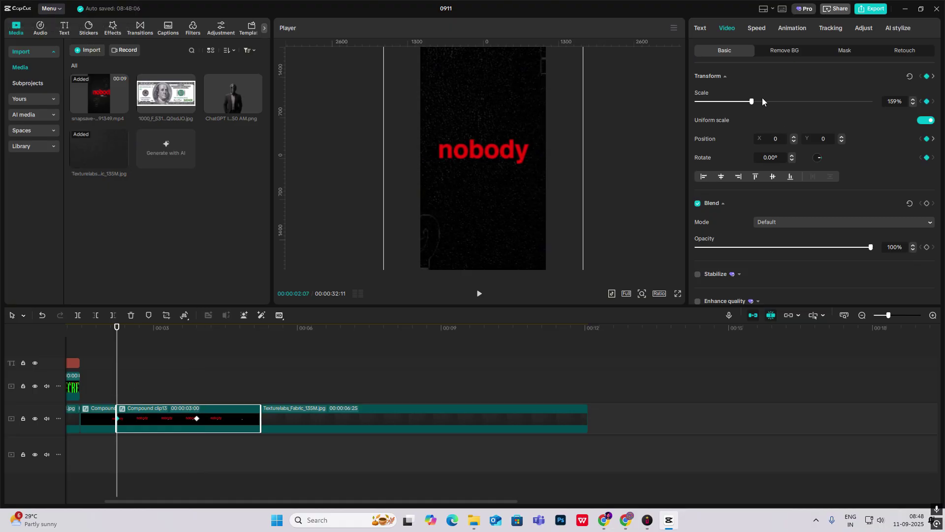
pyautogui.moveTo(516, 163); pyautogui.dragTo(487, 165)
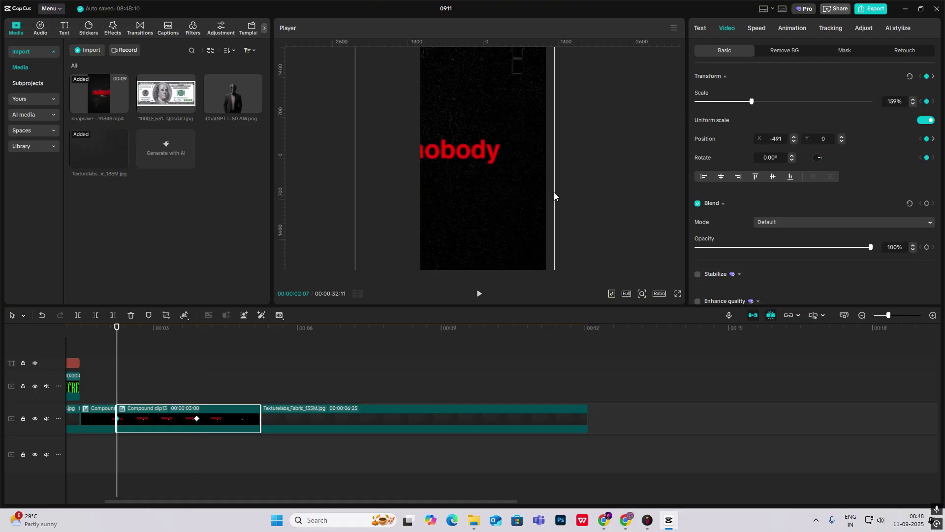
# Apply an ease-out curve to the X position motion between the clip's two keyframes in the keyframe graph
pyautogui.click(214, 389)
pyautogui.hotkey('alt', 'k')
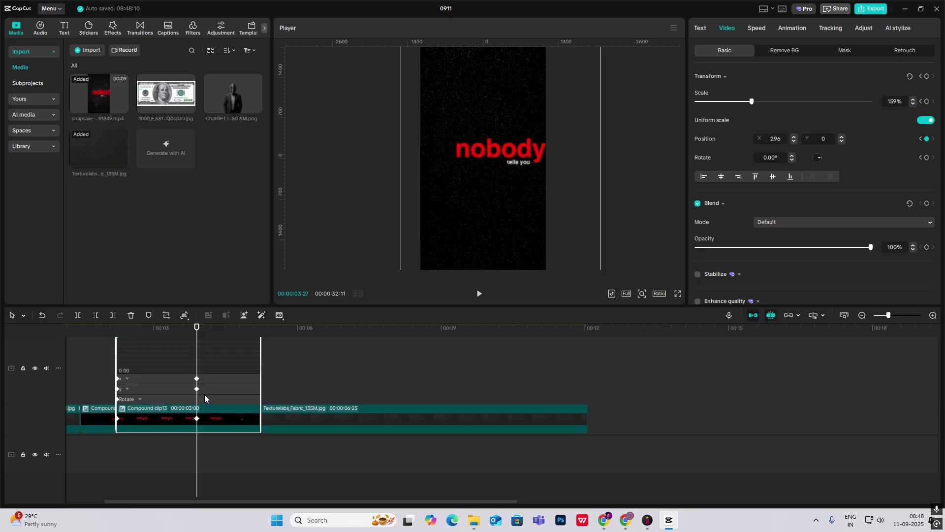
pyautogui.click(171, 439)
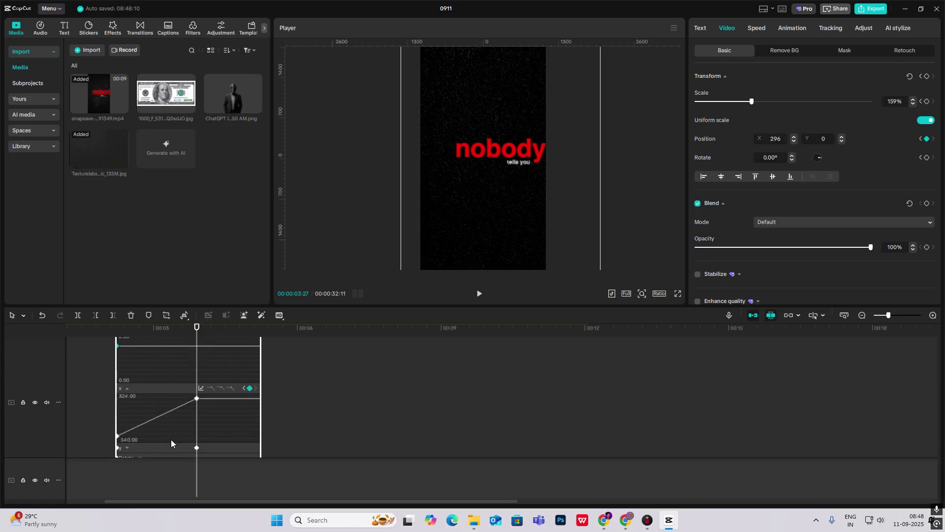
pyautogui.click(201, 388)
pyautogui.click(396, 349)
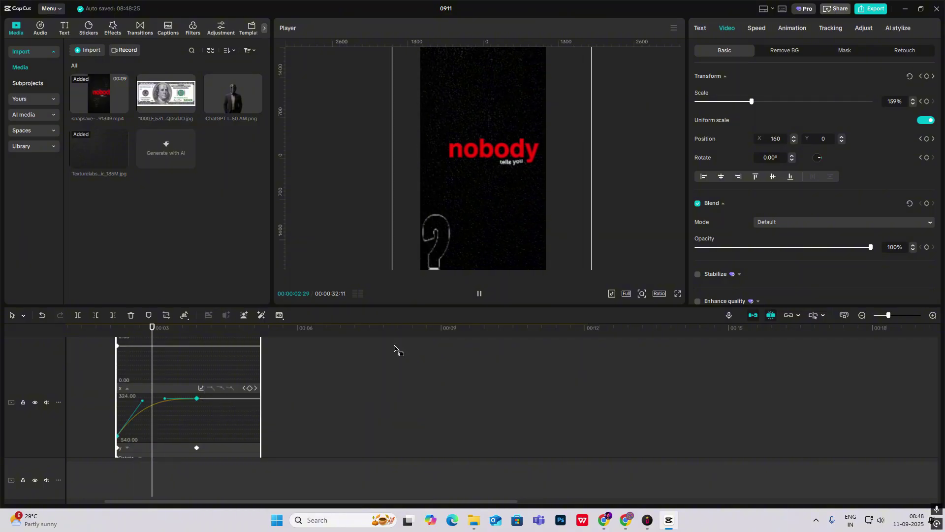
pyautogui.scroll(-3, 205, 397)
pyautogui.scroll(3, 156, 399)
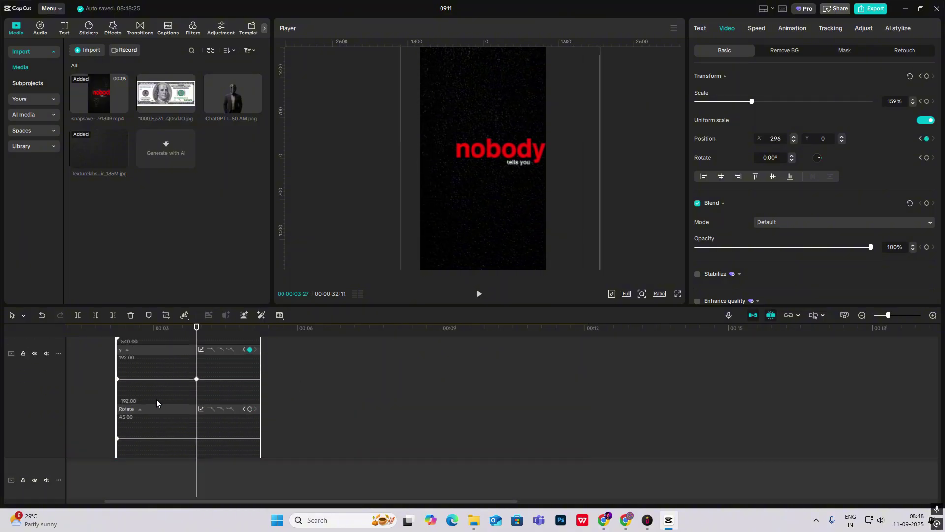
pyautogui.doubleClick(160, 398)
# Play the sequence from the beginning through the "nobody" scene to check the sideways motion
pyautogui.click(112, 390)
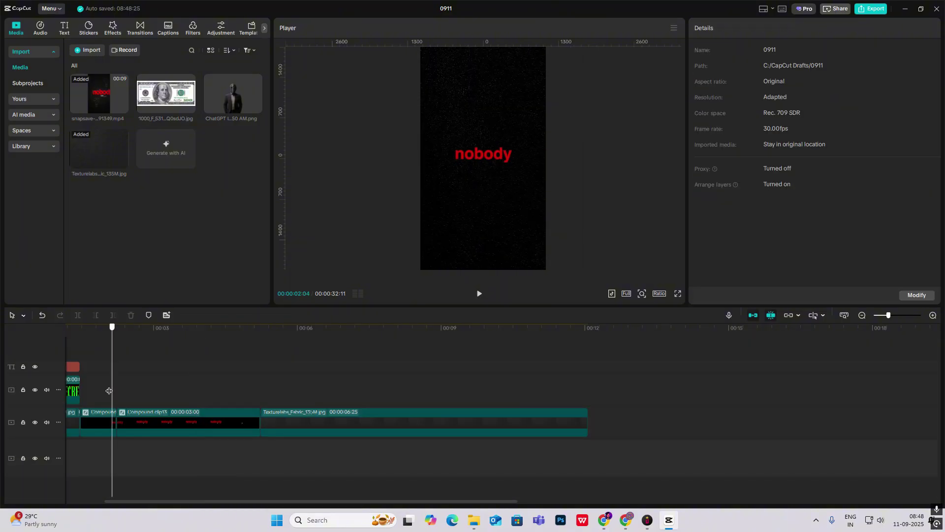
pyautogui.click(100, 391)
pyautogui.press('space')
pyautogui.click(95, 381)
pyautogui.scroll(2, 98, 379)
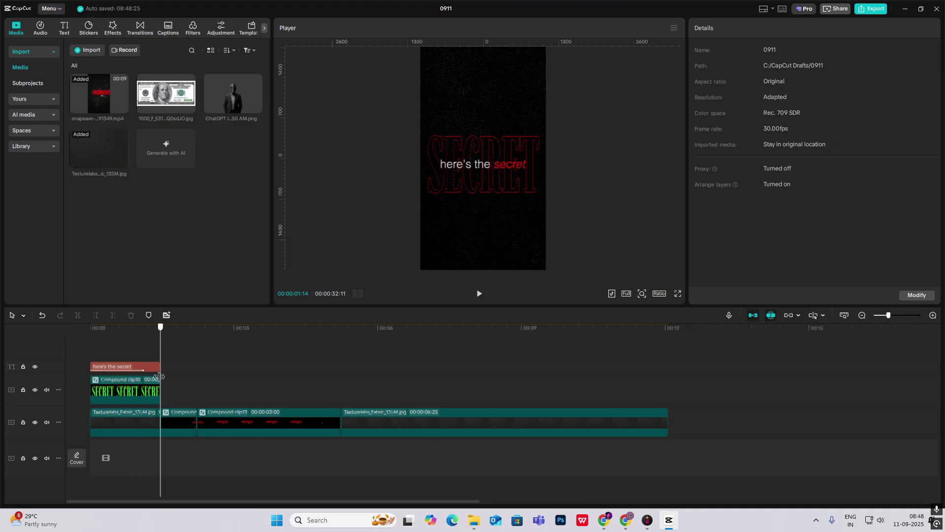
pyautogui.moveTo(160, 376); pyautogui.dragTo(53, 377)
pyautogui.press('space')
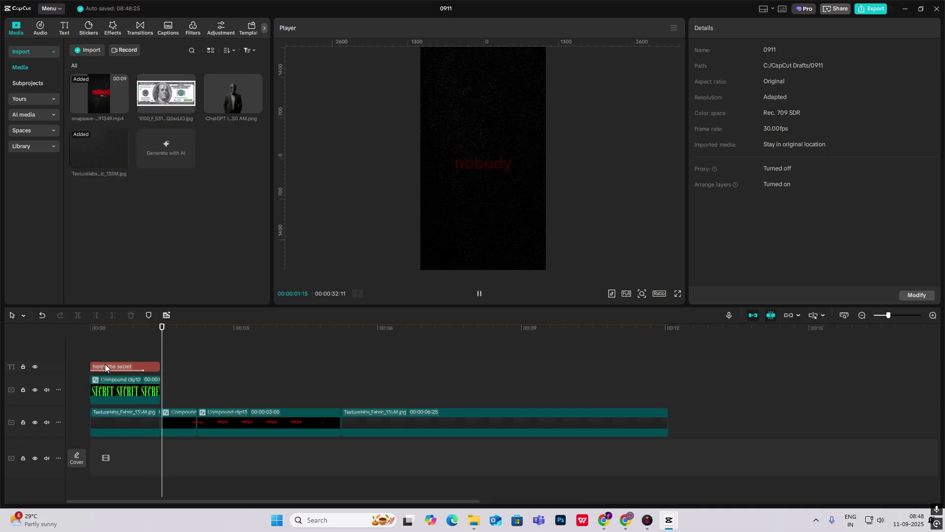
pyautogui.press('space')
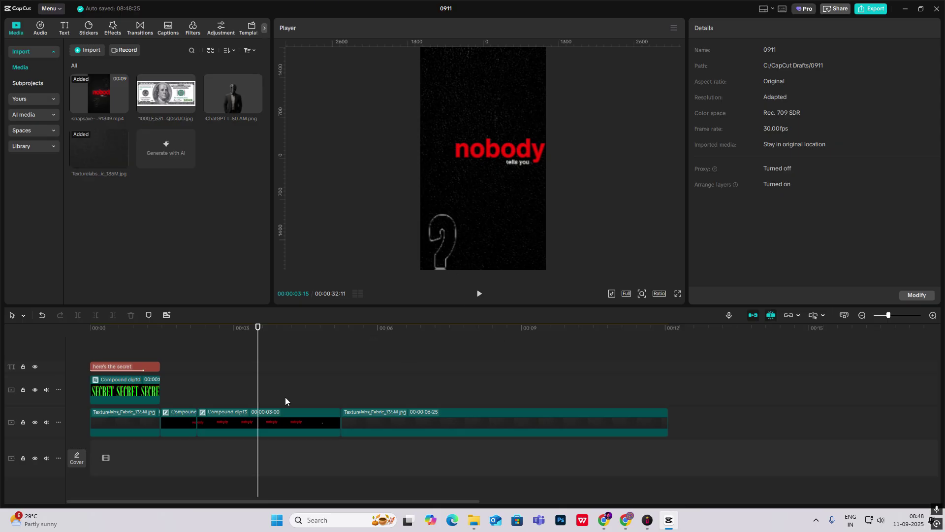
# Open the "nobody" compound clip's contents and move the upper question mark inward, closer to the "nobody" text
pyautogui.doubleClick(230, 413)
pyautogui.scroll(-1, 245, 408)
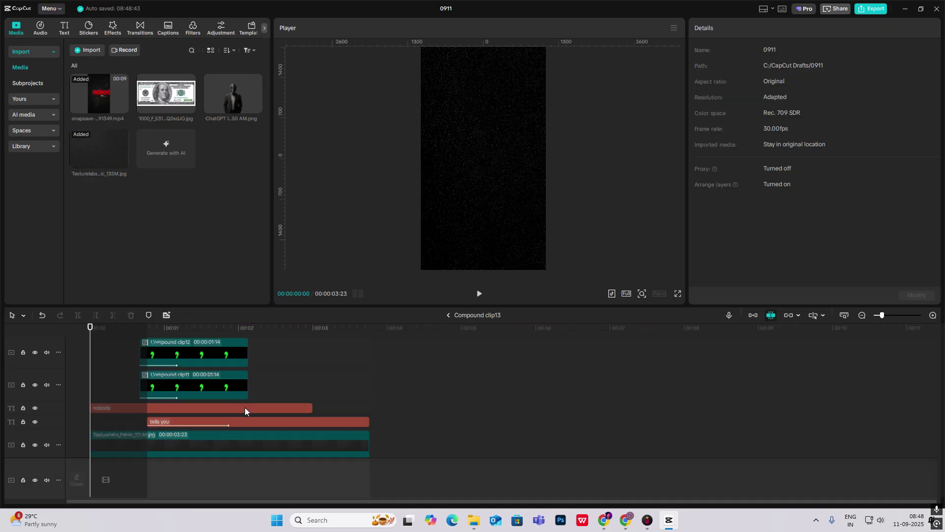
pyautogui.scroll(1, 188, 392)
pyautogui.moveTo(161, 351); pyautogui.dragTo(171, 351)
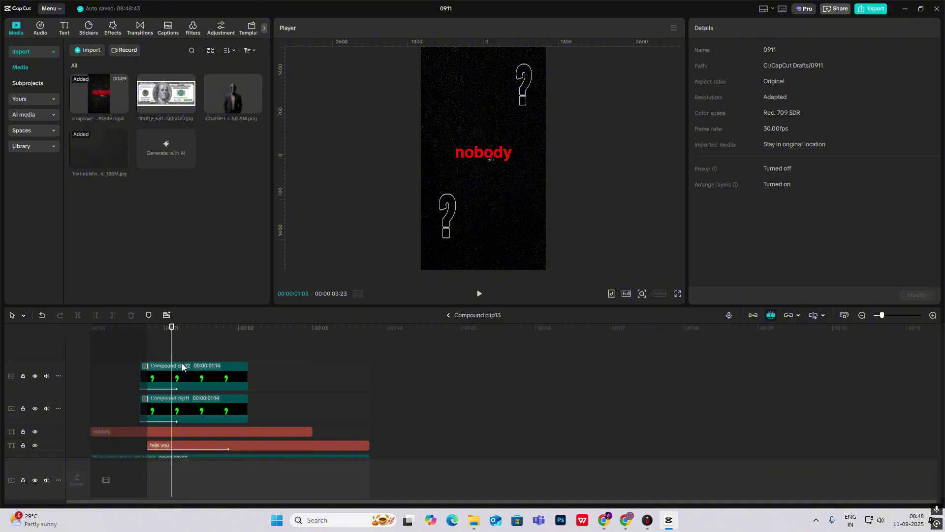
pyautogui.scroll(-1, 163, 425)
pyautogui.click(191, 365)
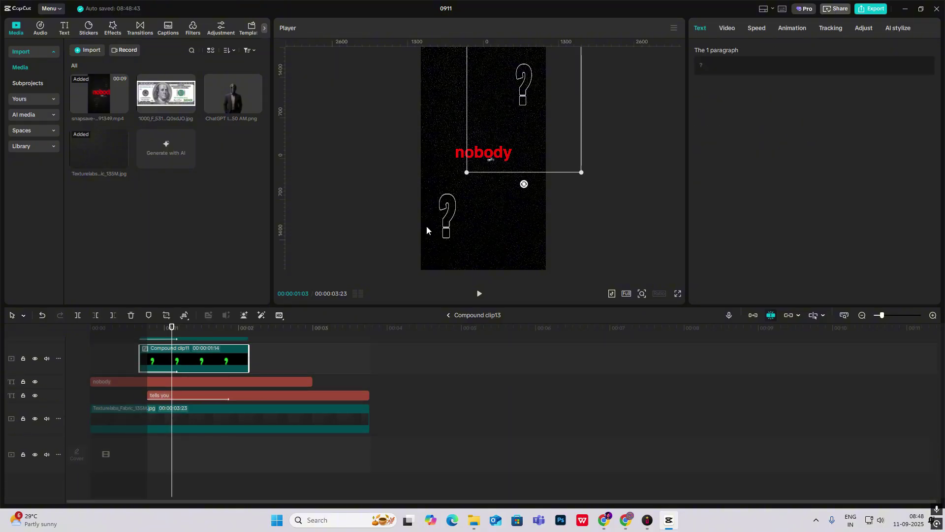
pyautogui.moveTo(508, 127); pyautogui.dragTo(508, 140)
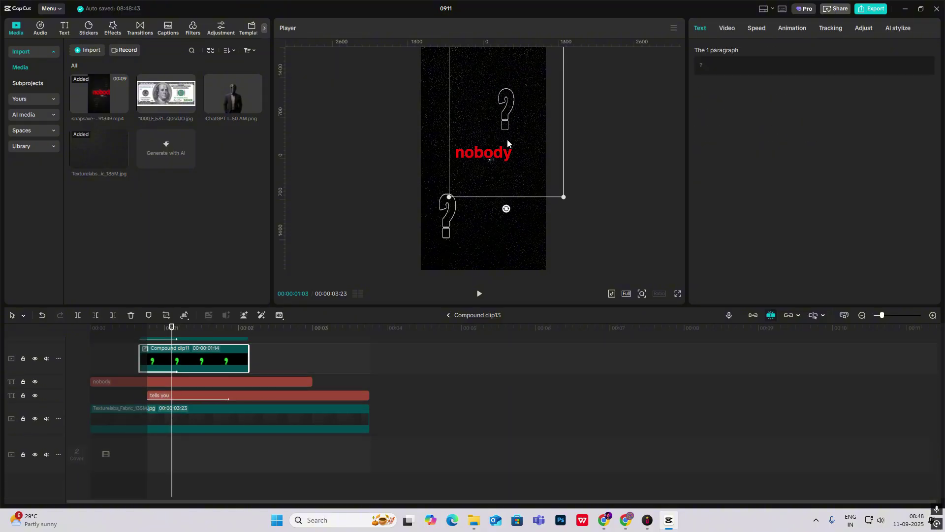
# Move the lower question mark inward toward "nobody" and return to the main timeline
pyautogui.scroll(1, 191, 362)
pyautogui.click(184, 372)
pyautogui.moveTo(446, 217); pyautogui.dragTo(458, 199)
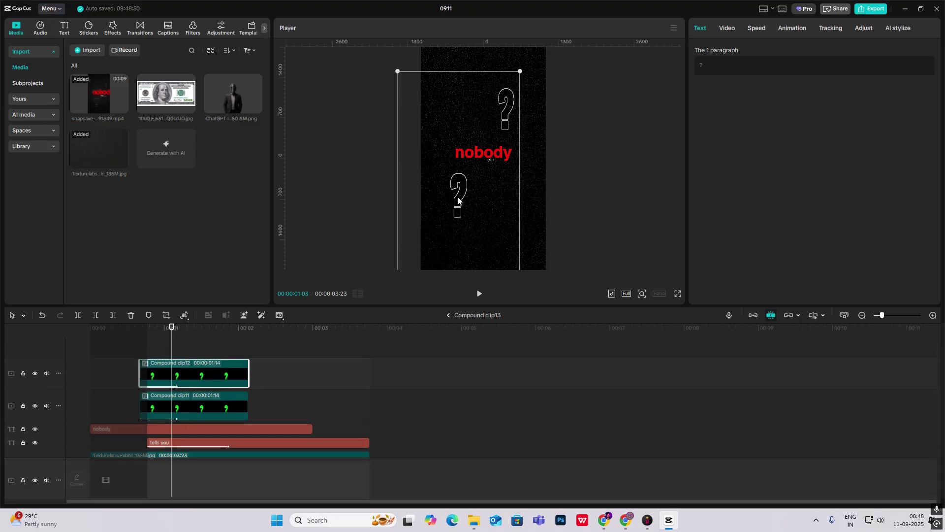
pyautogui.click(448, 315)
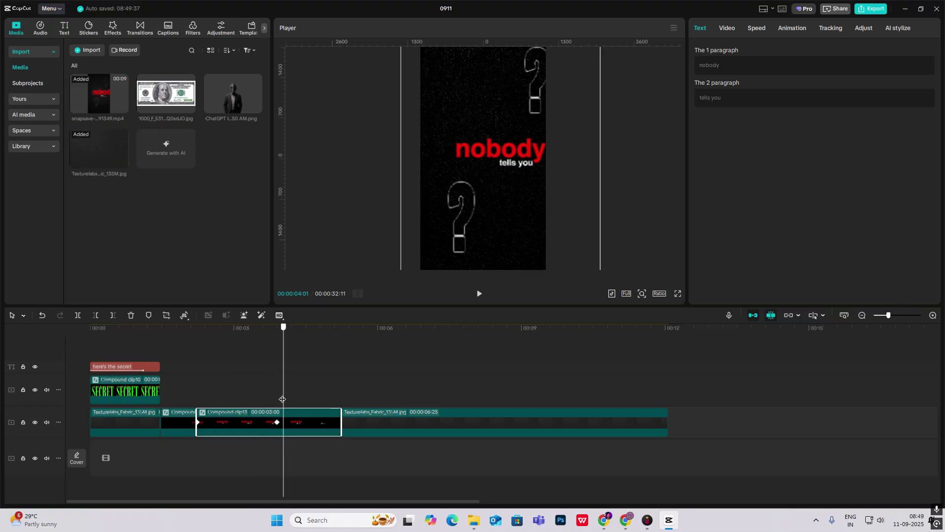
# Split the second "nobody" part at its last keyframe, 00:00:03:27, and delete the remainder
pyautogui.moveTo(283, 398); pyautogui.dragTo(88, 367)
pyautogui.hotkey('ctrl', 'b')
pyautogui.press('Delete')
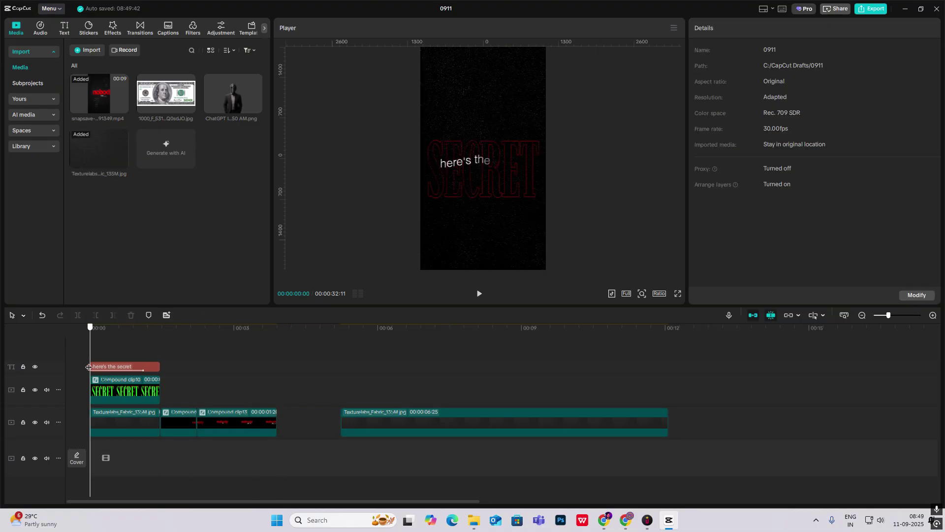
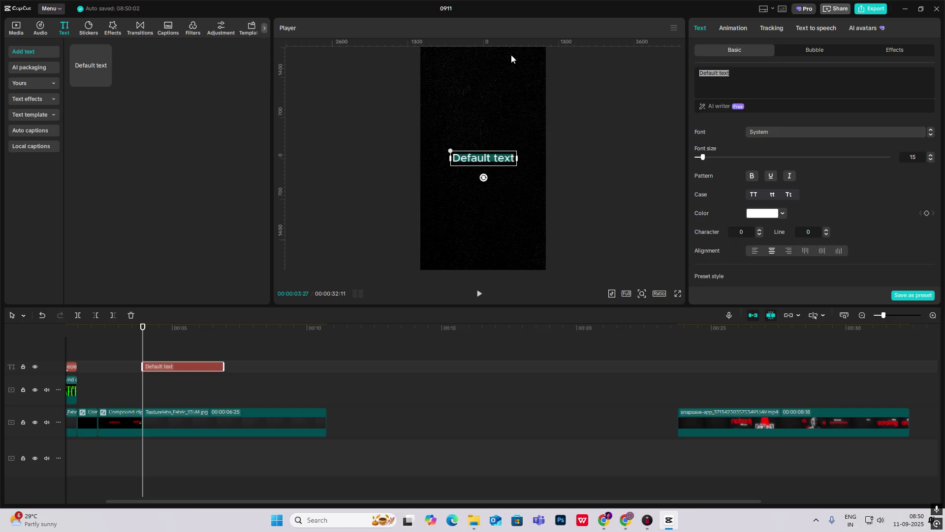
# Replace the default text at 00:00:03:27 with a solid white square symbol
pyautogui.press('super+period')
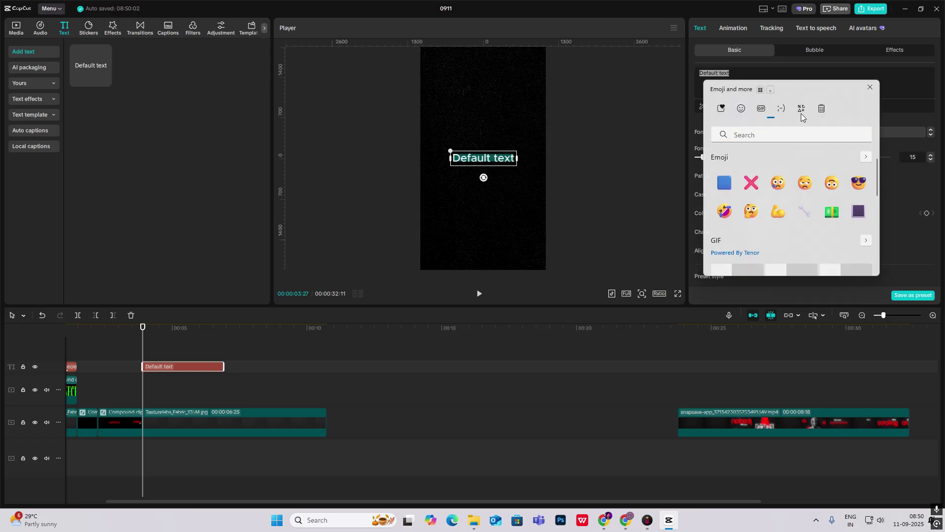
pyautogui.click(802, 112)
pyautogui.click(726, 158)
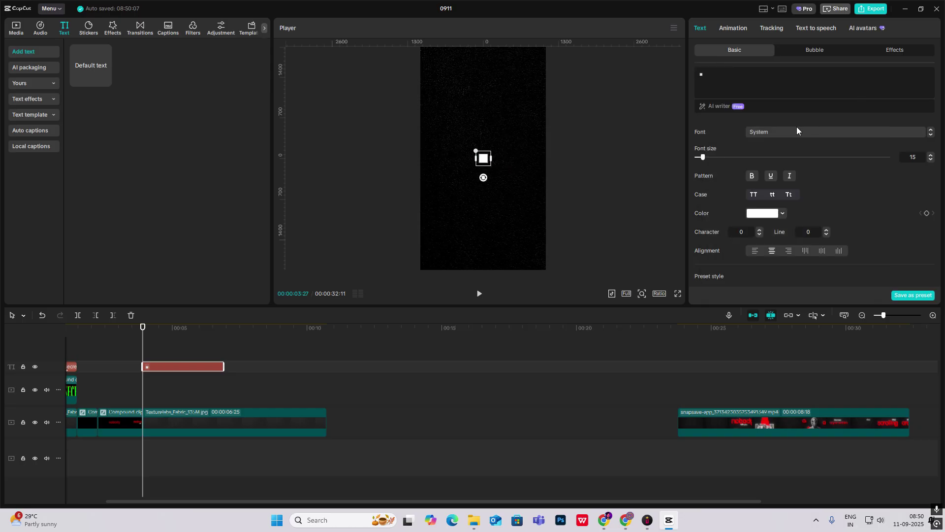
pyautogui.press('Escape')
# Enlarge the white square to fill the frame with font size 250 and scale 173%
pyautogui.moveTo(735, 161); pyautogui.dragTo(856, 161)
pyautogui.scroll(-3, 762, 182)
pyautogui.moveTo(731, 211); pyautogui.dragTo(757, 211)
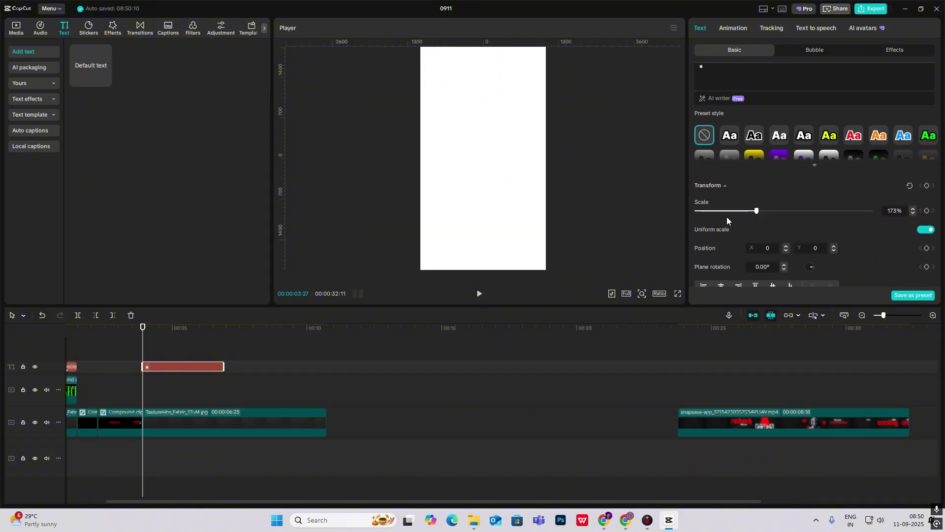
# Extend the white square clip to about 00:00:15:01 and convert it into a compound clip
pyautogui.click(225, 368)
pyautogui.moveTo(223, 366); pyautogui.dragTo(443, 367)
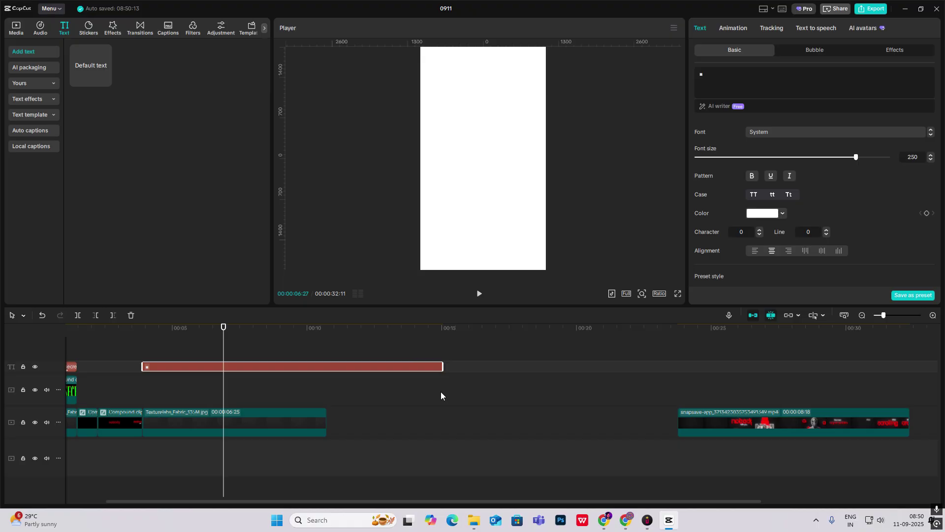
pyautogui.hotkey('alt', 'g')
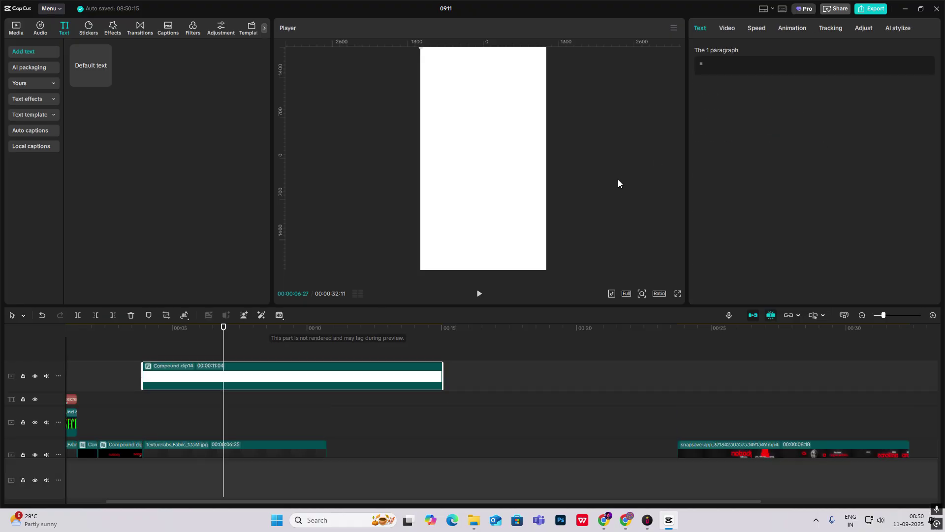
# Lower the white compound clip's opacity to 31% and move the reference video directly beneath it
pyautogui.click(729, 28)
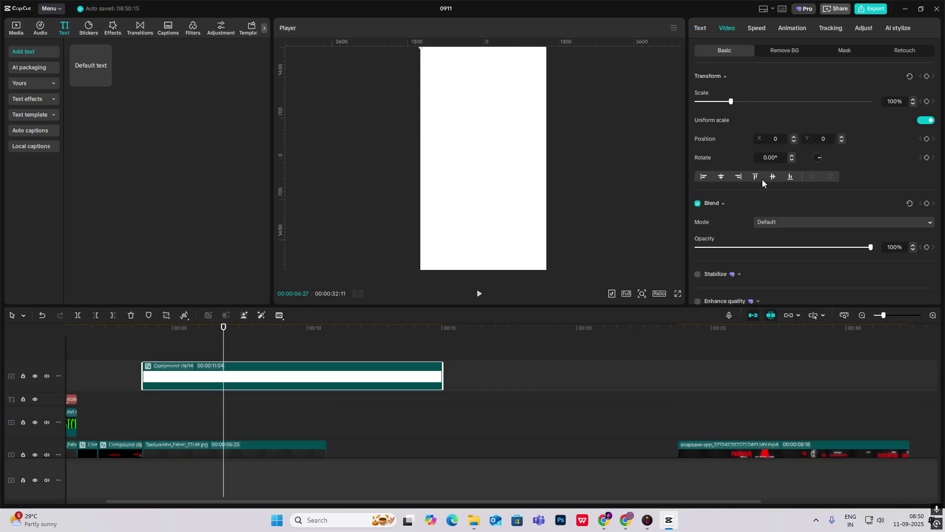
pyautogui.moveTo(789, 248); pyautogui.dragTo(750, 249)
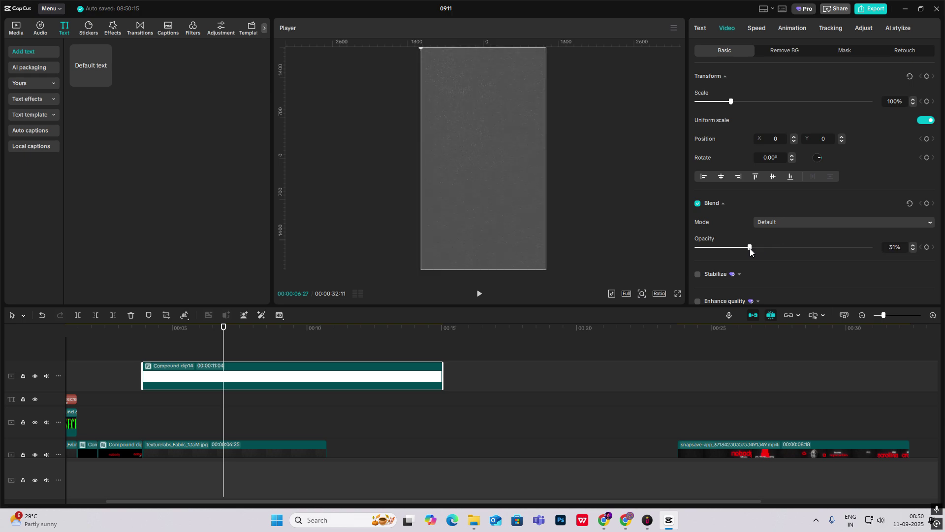
pyautogui.moveTo(722, 445); pyautogui.dragTo(190, 403)
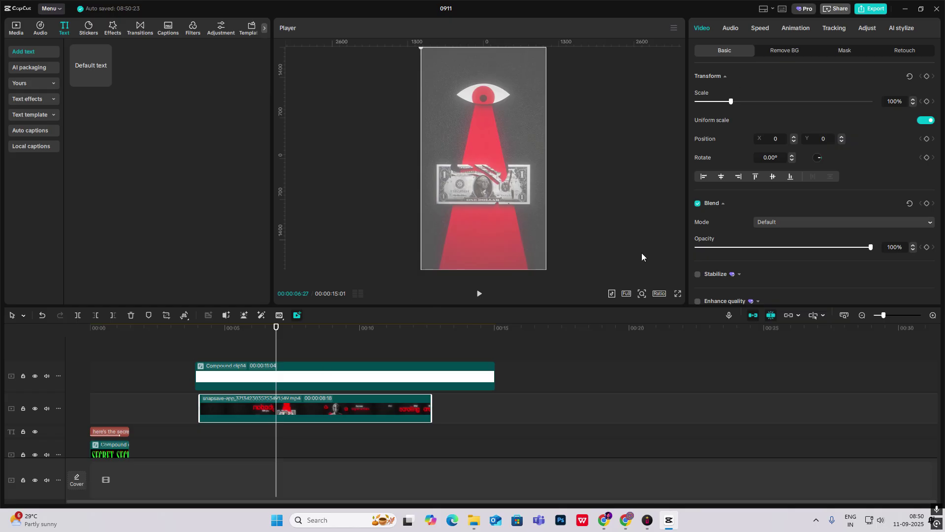
# At 00:00:06:11, add a Pen mask to the white compound clip above the reference video's full eye
pyautogui.moveTo(276, 345); pyautogui.dragTo(262, 361)
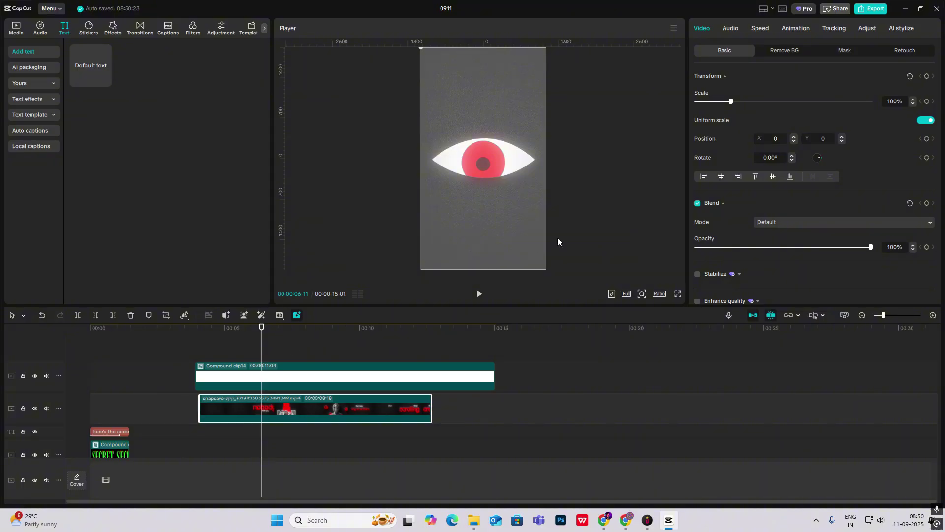
pyautogui.click(845, 51)
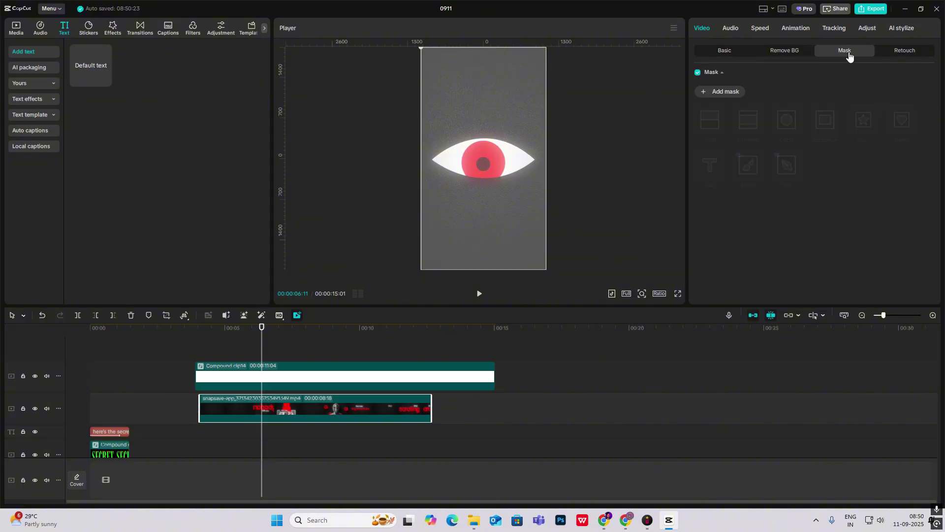
pyautogui.click(699, 91)
pyautogui.click(778, 165)
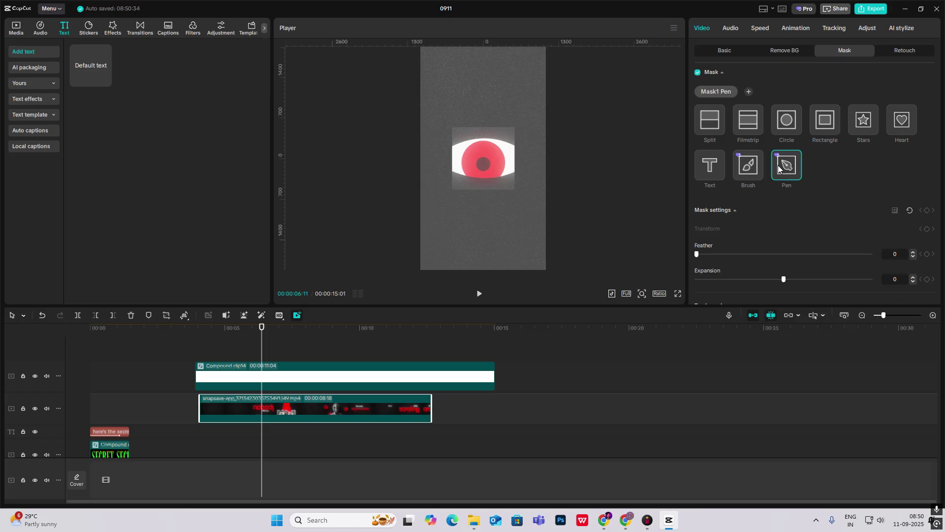
pyautogui.click(642, 293)
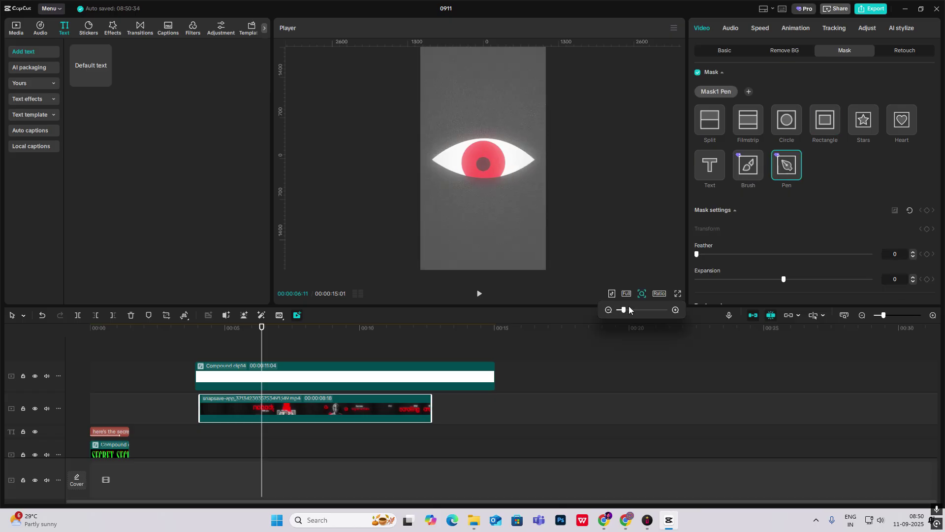
pyautogui.moveTo(629, 307); pyautogui.dragTo(654, 310)
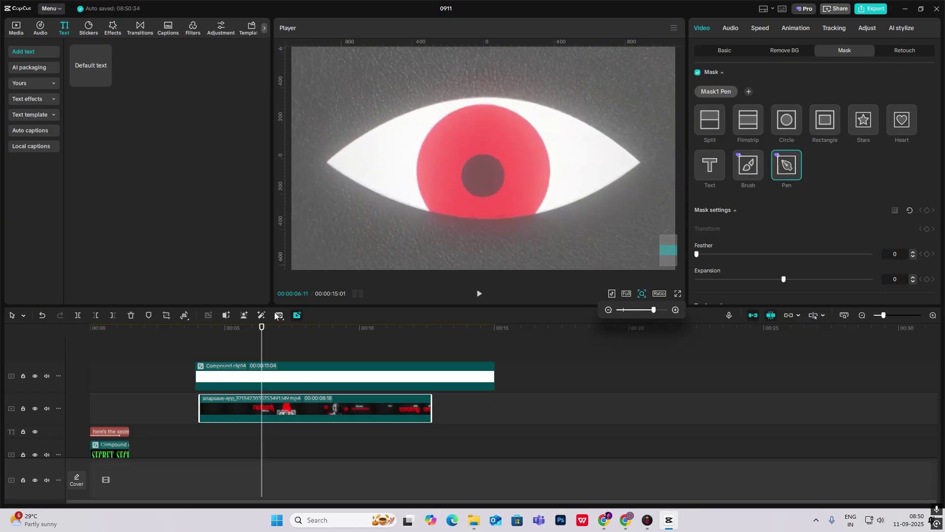
pyautogui.click(242, 373)
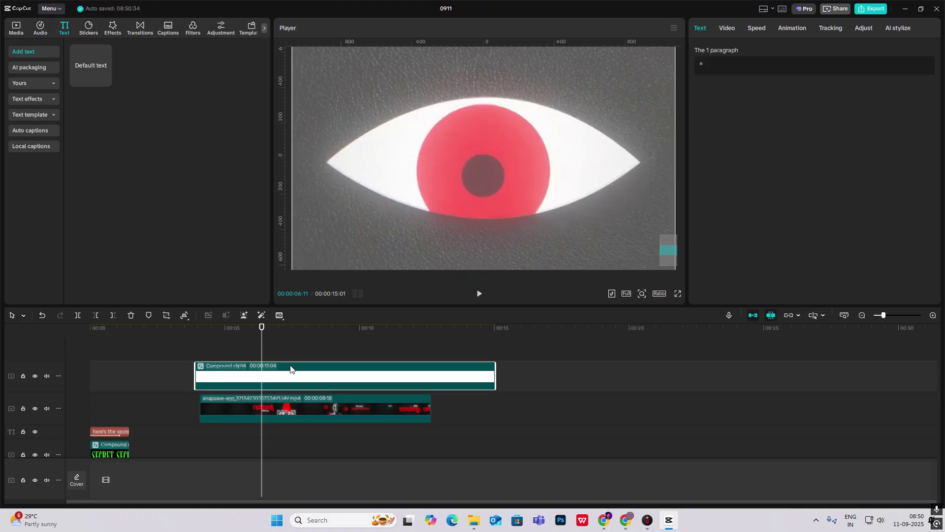
pyautogui.click(728, 29)
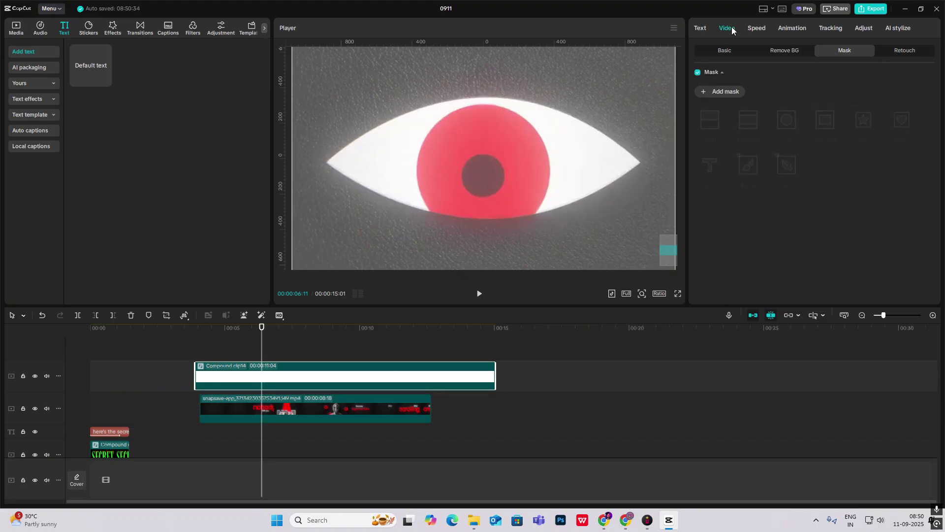
pyautogui.click(728, 92)
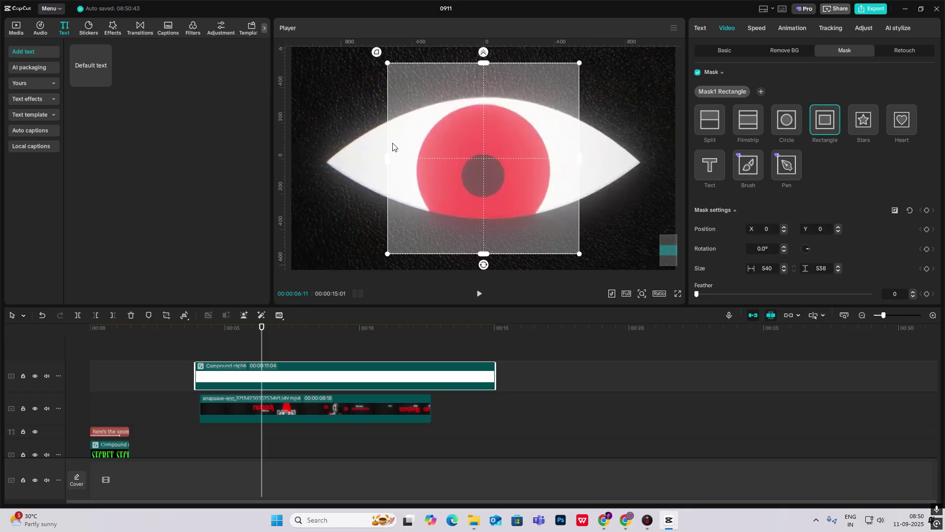
pyautogui.click(788, 166)
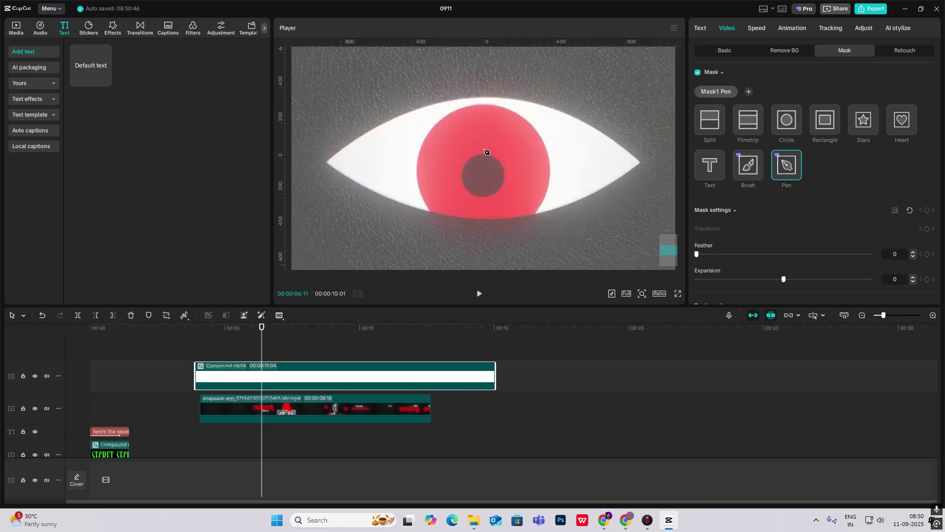
# Trace the reference eye's almond outline with the Pen mask, using curved anchor points along the upper and lower lids
pyautogui.click(328, 162)
pyautogui.moveTo(481, 99); pyautogui.dragTo(578, 95)
pyautogui.click(643, 165)
pyautogui.moveTo(642, 165)
pyautogui.mouseDown()
pyautogui.moveTo(648, 180)
pyautogui.moveTo(650, 170)
pyautogui.mouseUp()
pyautogui.moveTo(488, 221)
pyautogui.mouseDown()
pyautogui.moveTo(437, 214)
pyautogui.moveTo(490, 224)
pyautogui.mouseUp()
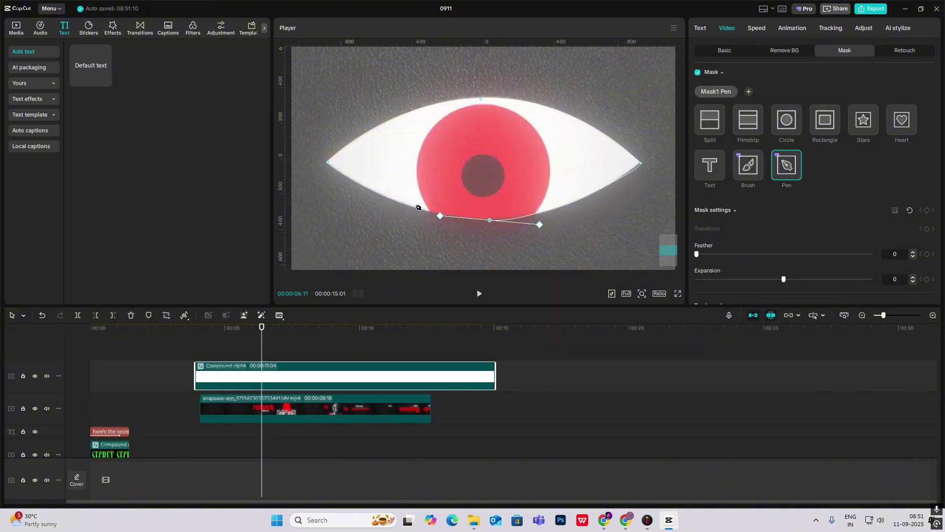
pyautogui.click(330, 164)
pyautogui.click(489, 222)
pyautogui.moveTo(439, 217); pyautogui.dragTo(376, 214)
pyautogui.click(416, 296)
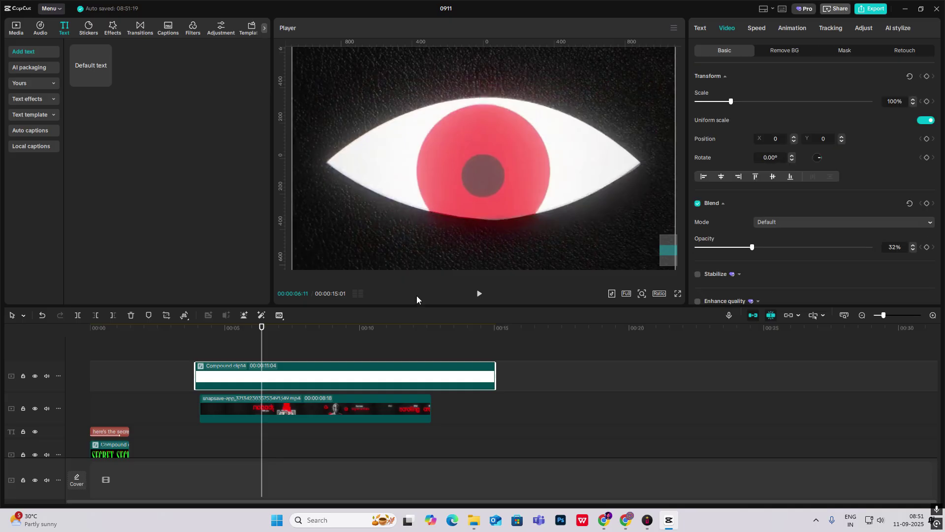
# Raise the masked white compound clip's opacity to 100% and return the preview to full-frame view
pyautogui.scroll(-1, 494, 181)
pyautogui.scroll(-2, 494, 181)
pyautogui.moveTo(749, 248); pyautogui.dragTo(871, 247)
pyautogui.click(643, 293)
pyautogui.moveTo(636, 311); pyautogui.dragTo(624, 311)
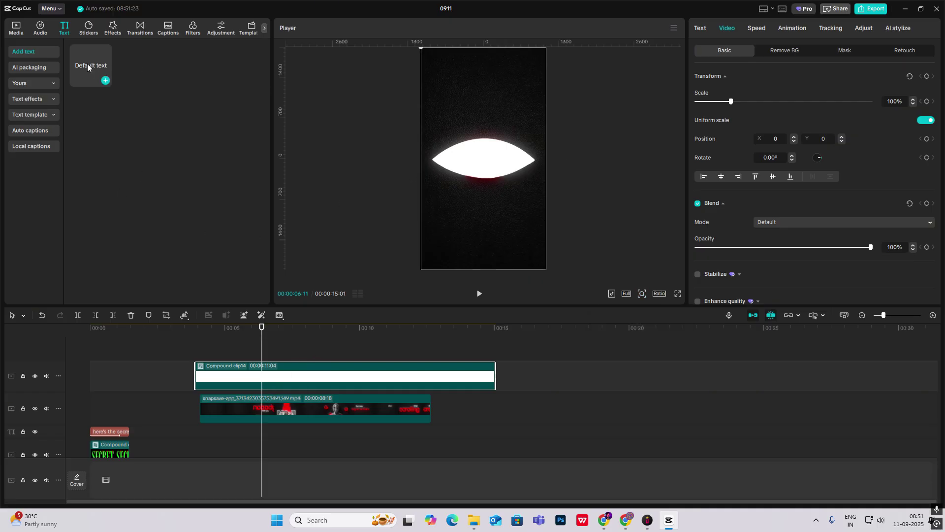
# Add a default text clip above the compound clip and replace its text with a solid circle symbol
pyautogui.moveTo(94, 65); pyautogui.dragTo(205, 352)
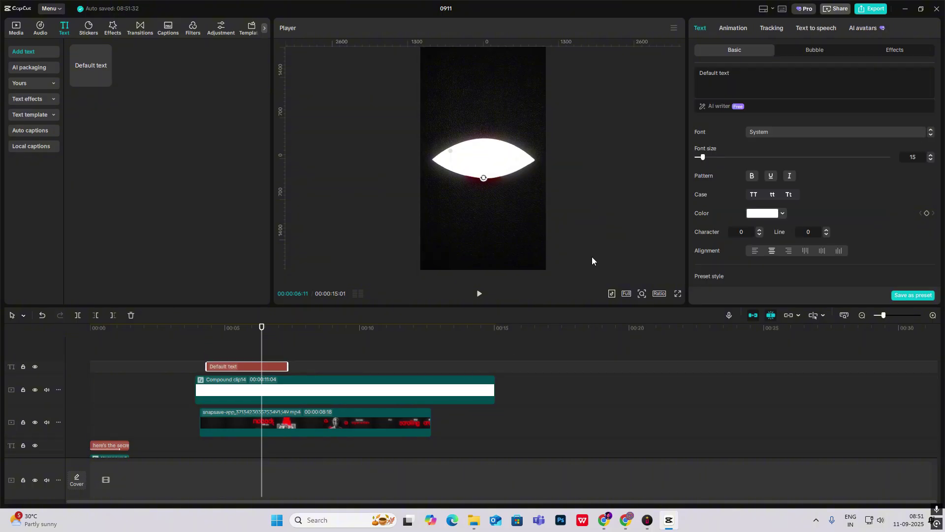
pyautogui.click(759, 76)
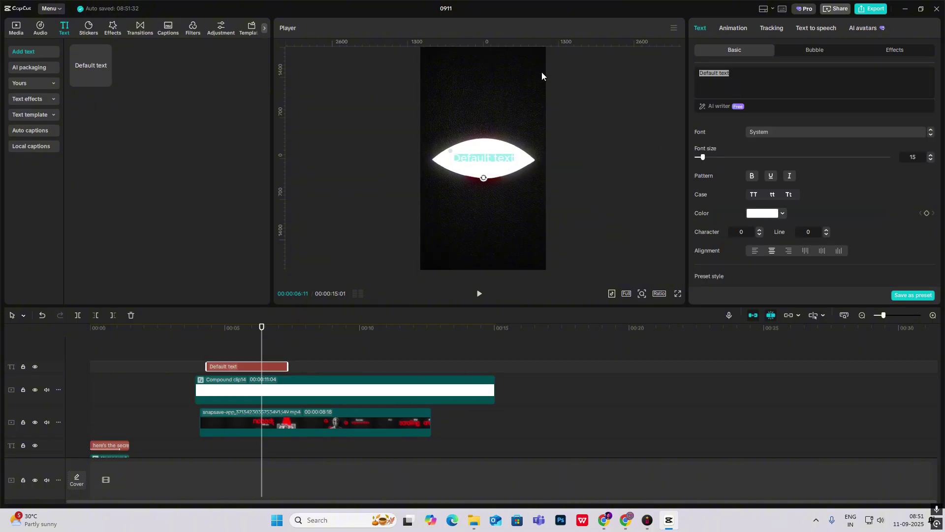
pyautogui.press('super+period')
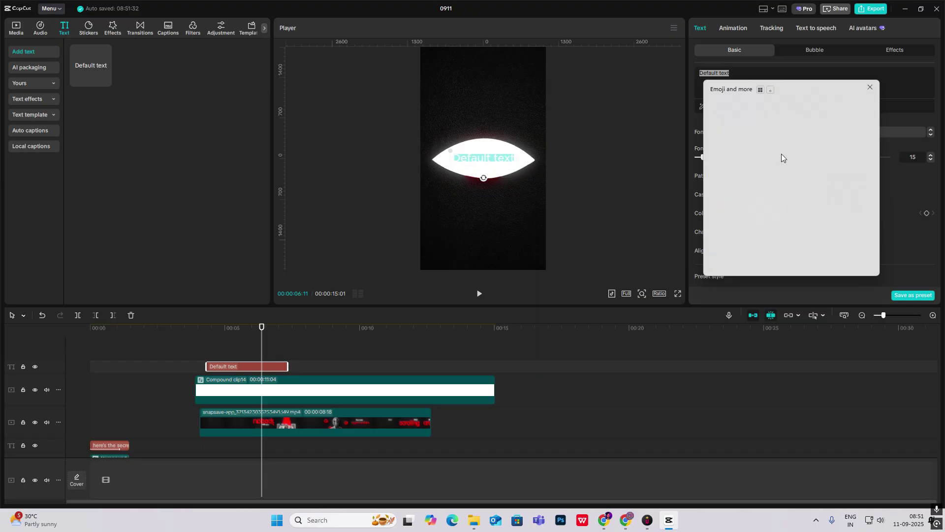
pyautogui.click(751, 160)
pyautogui.click(763, 69)
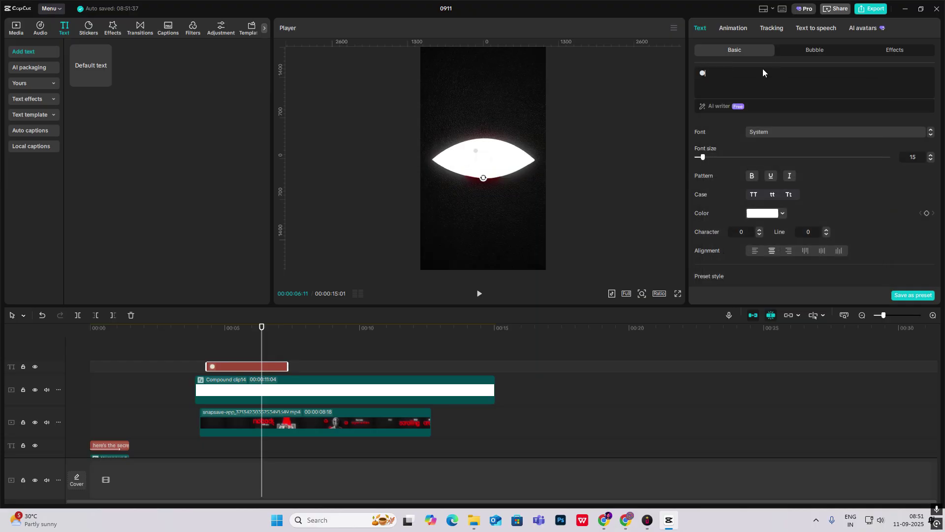
# Shift the white compound clip along its track to about 00:00:10:08 to expose the reference eye, and select the circle
pyautogui.click(760, 213)
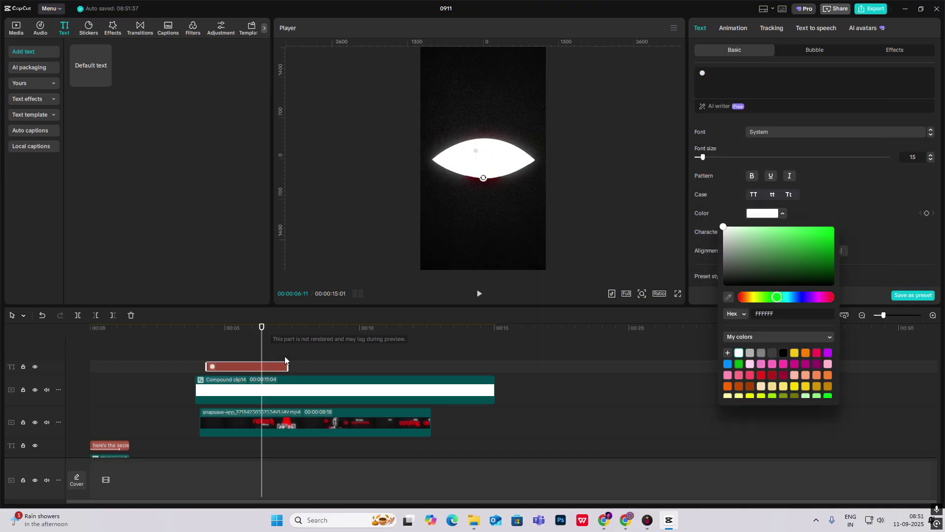
pyautogui.moveTo(280, 388); pyautogui.dragTo(451, 389)
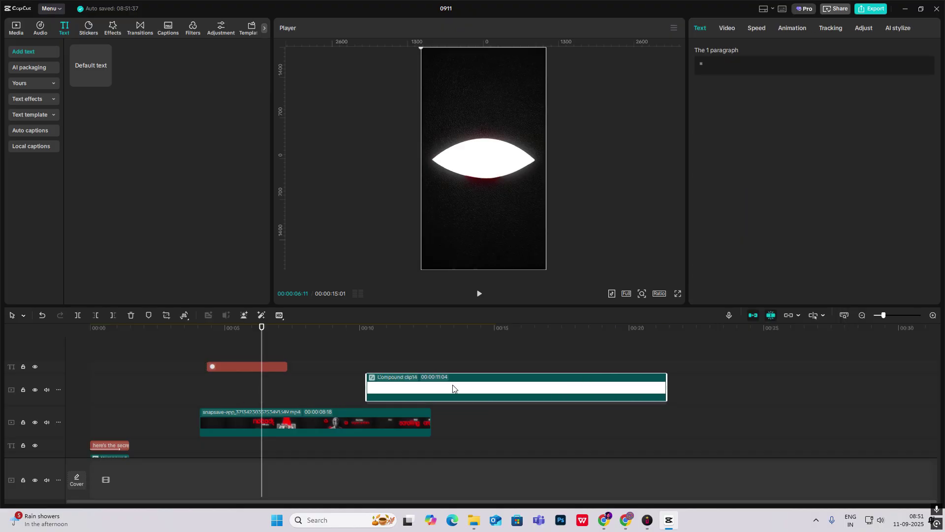
pyautogui.click(255, 369)
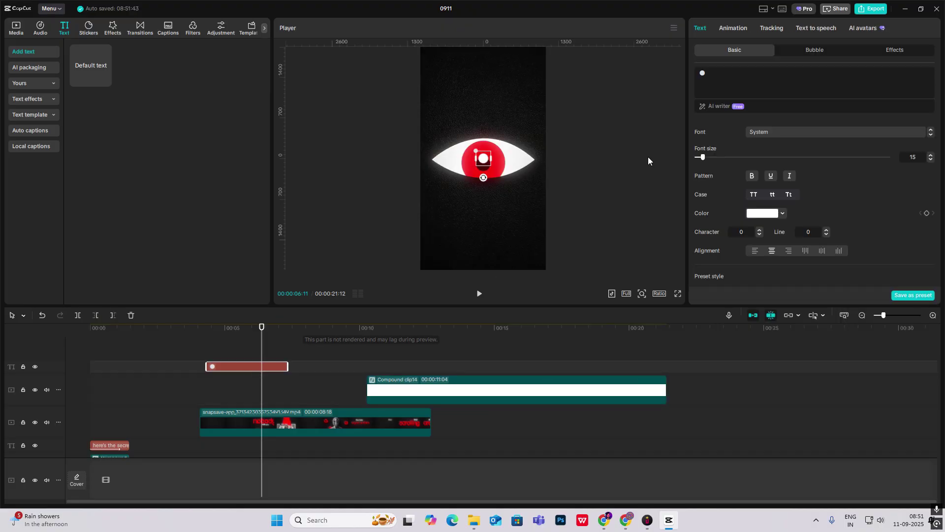
# Color the circle red (FE1818) sampled from the reference iris, then enlarge it to iris size and place it above the eye
pyautogui.click(763, 213)
pyautogui.click(729, 297)
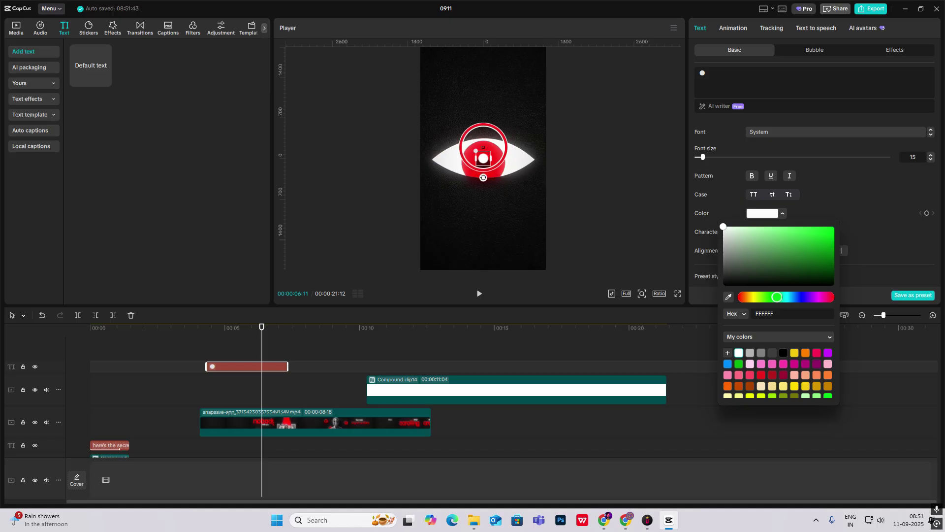
pyautogui.click(484, 148)
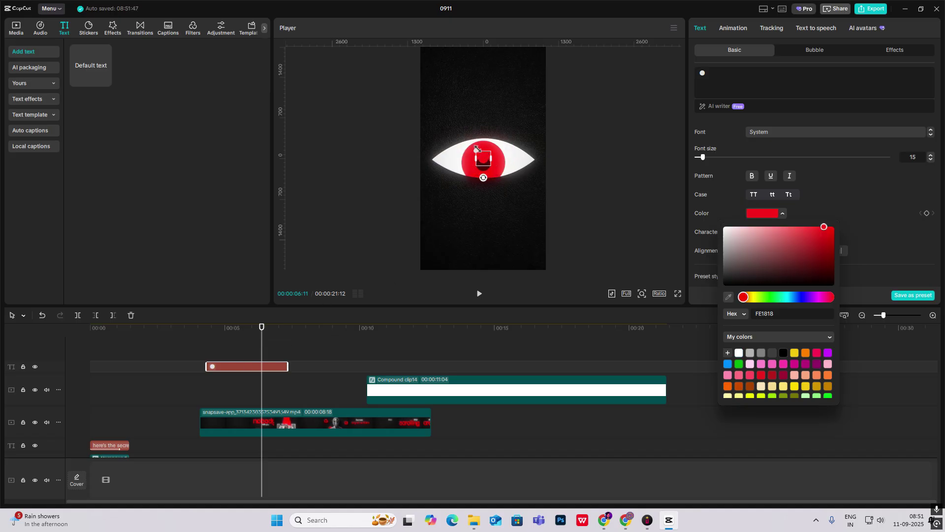
pyautogui.moveTo(477, 147); pyautogui.dragTo(422, 121)
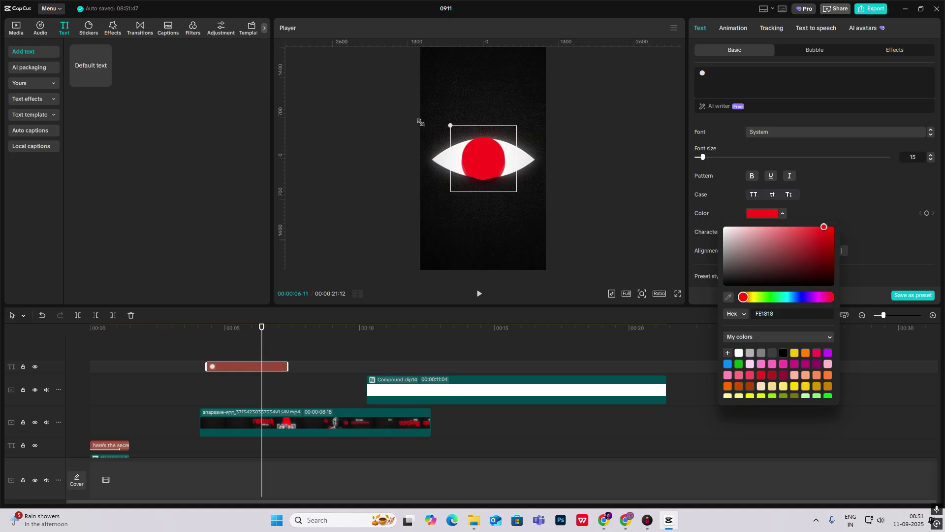
pyautogui.moveTo(501, 154); pyautogui.dragTo(484, 113)
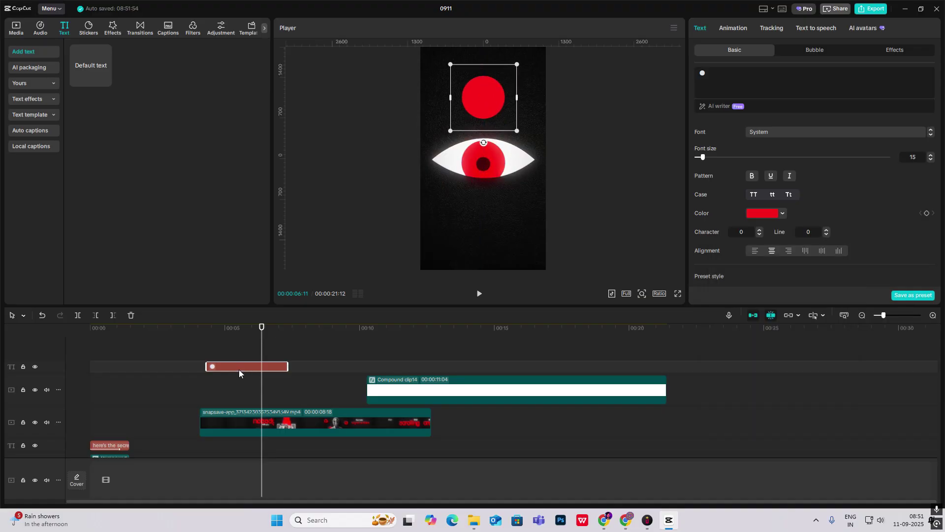
# Duplicate the red circle onto a track above, color the copy dark red sampled from the pupil, and shrink it to pupil size
pyautogui.keyDown('alt'); pyautogui.moveTo(241, 368); pyautogui.dragTo(241, 360); pyautogui.keyUp('alt')
pyautogui.click(763, 213)
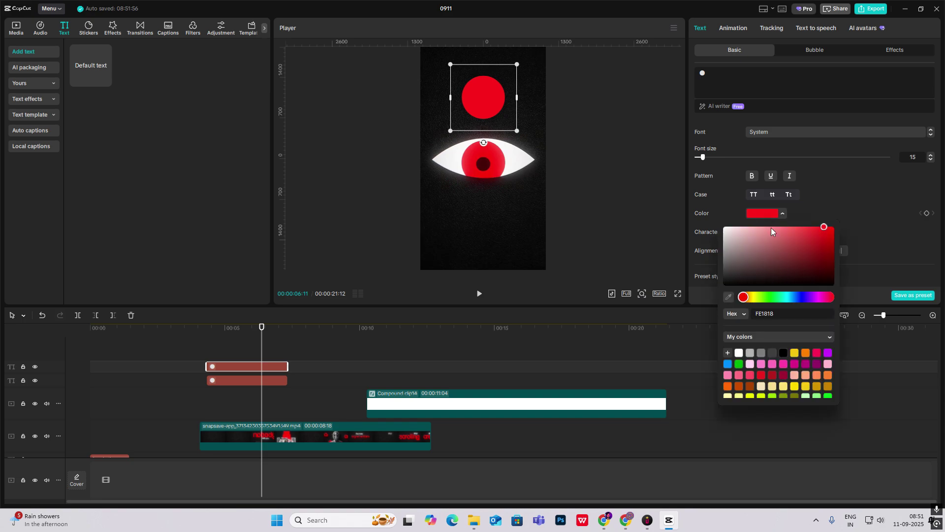
pyautogui.click(729, 297)
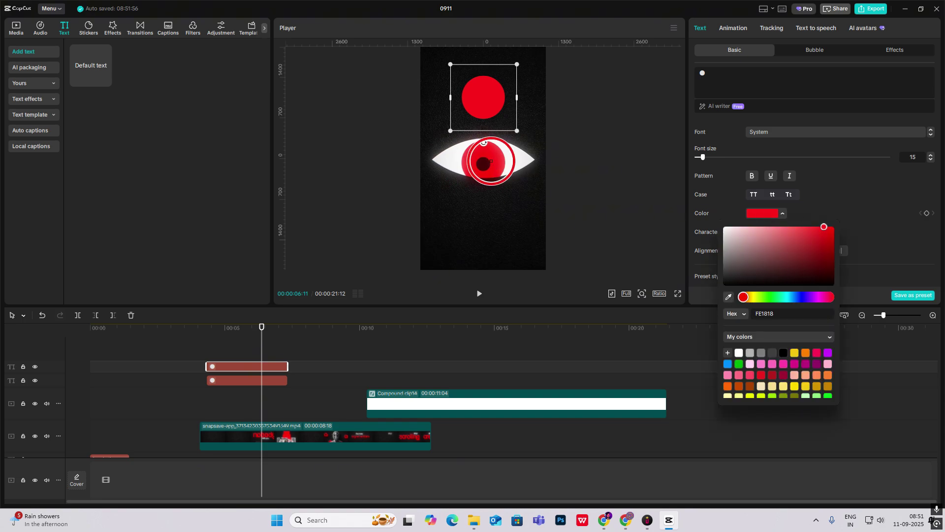
pyautogui.click(490, 158)
pyautogui.moveTo(520, 63); pyautogui.dragTo(483, 101)
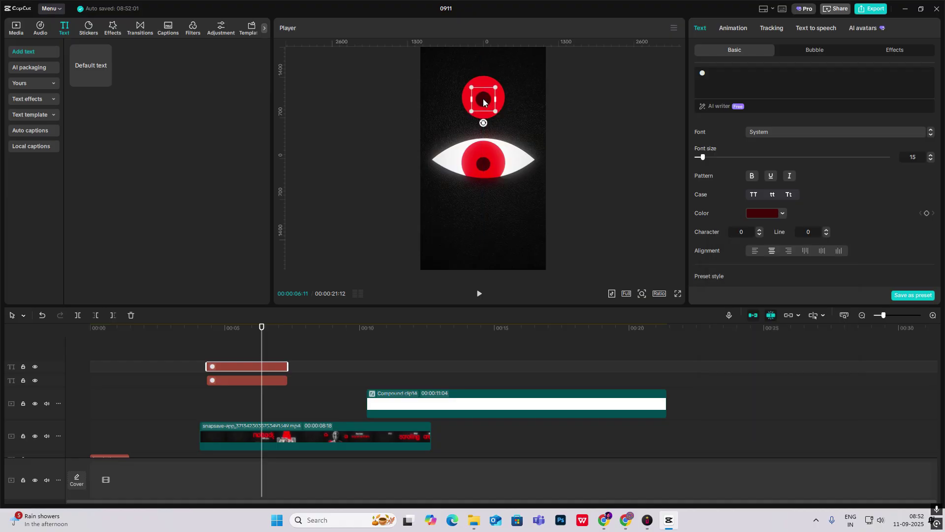
pyautogui.click(594, 111)
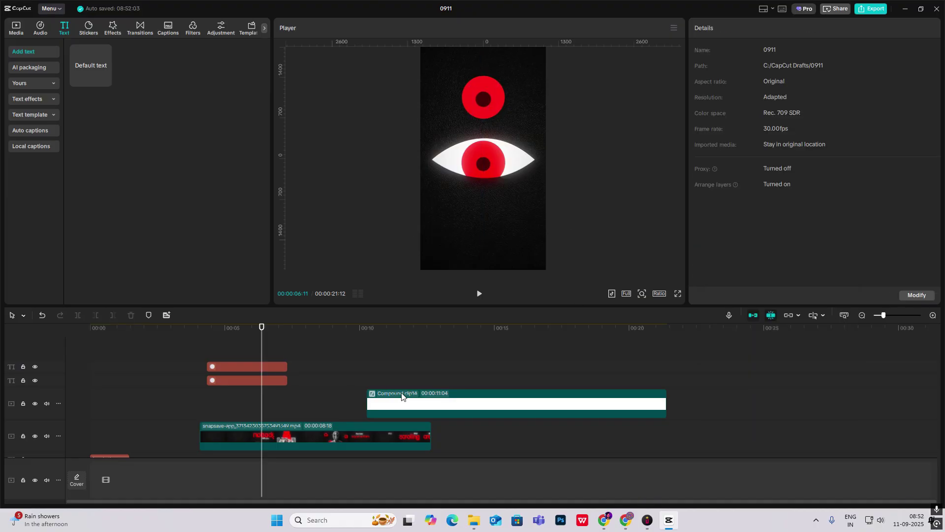
# Move the white compound clip back to start at 00:00:04:10 with the circles, and extend both circle clips to its end
pyautogui.moveTo(404, 396); pyautogui.dragTo(242, 396)
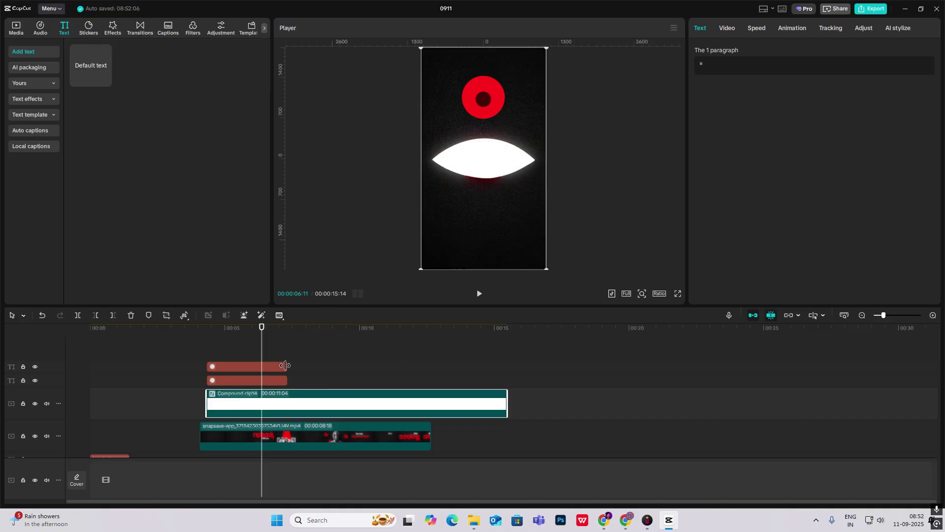
pyautogui.moveTo(305, 353); pyautogui.dragTo(507, 375)
# Move both circles together onto the center of the white eye and shrink them slightly to fit between the lids
pyautogui.moveTo(498, 125); pyautogui.dragTo(496, 178)
pyautogui.moveTo(520, 128); pyautogui.dragTo(515, 136)
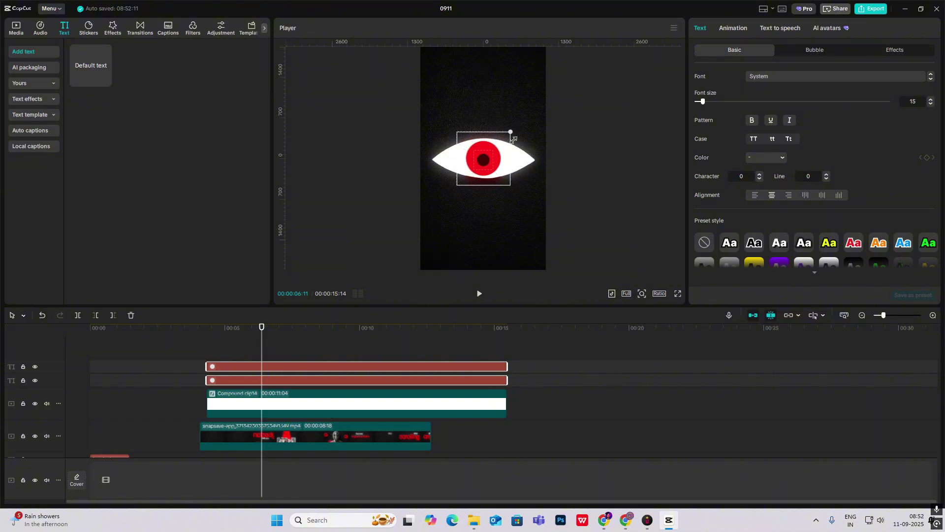
pyautogui.click(633, 148)
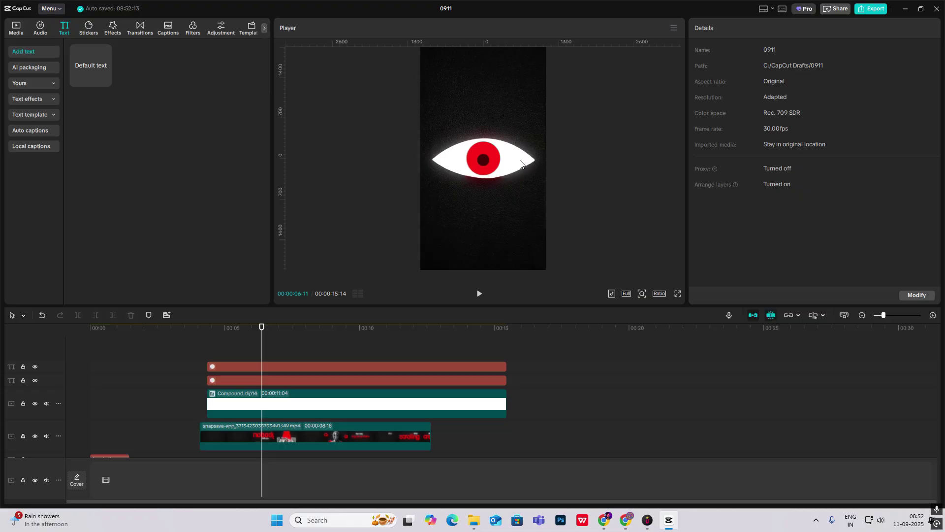
# Move the reference video along its track to about 00:00:18:11, clear of the eye clips
pyautogui.scroll(-4, 281, 373)
pyautogui.scroll(3, 276, 394)
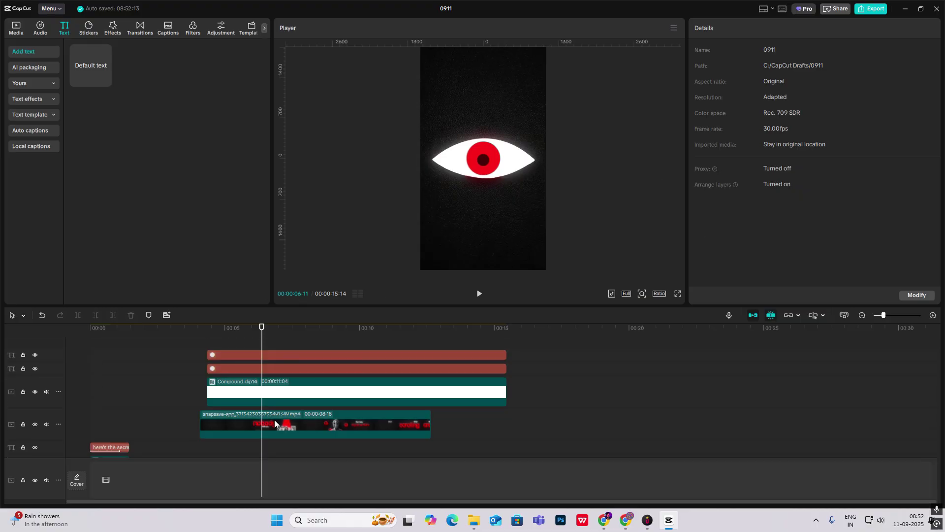
pyautogui.moveTo(274, 419); pyautogui.dragTo(660, 424)
# At 00:00:04:10, turn off uniform scale on the white eye clip, set its scale height to 1%, and keyframe it
pyautogui.moveTo(580, 389); pyautogui.dragTo(207, 352)
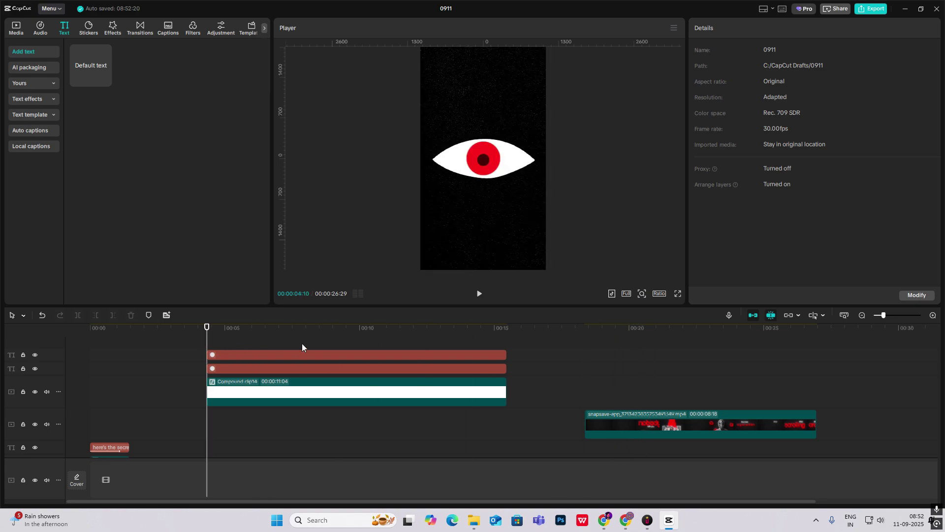
pyautogui.click(251, 392)
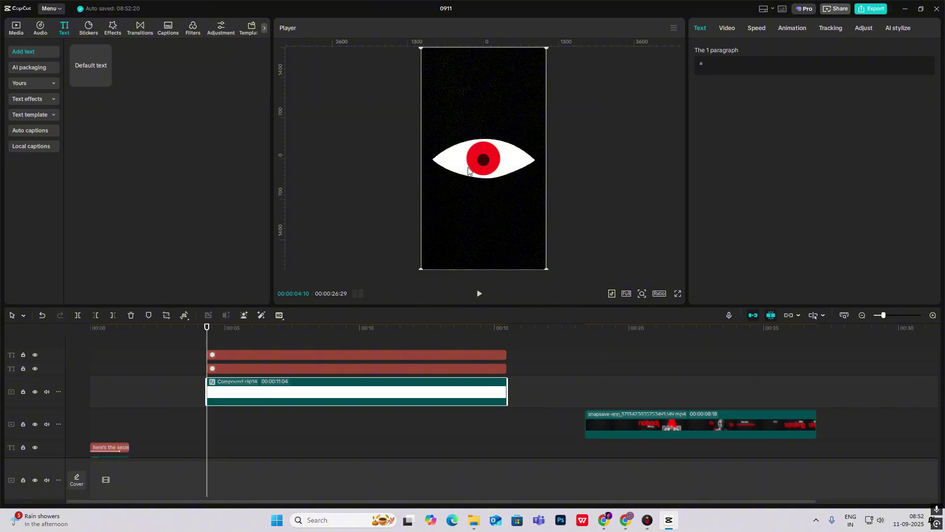
pyautogui.click(728, 28)
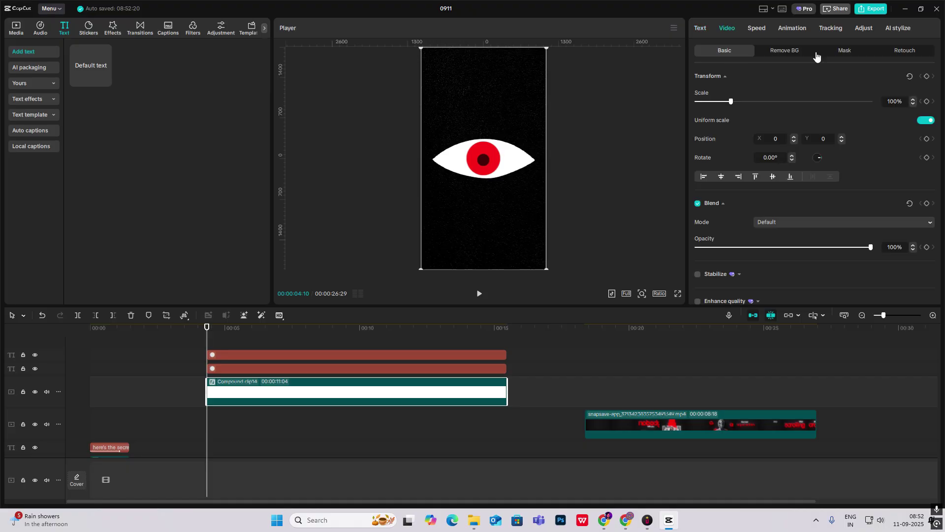
pyautogui.click(928, 121)
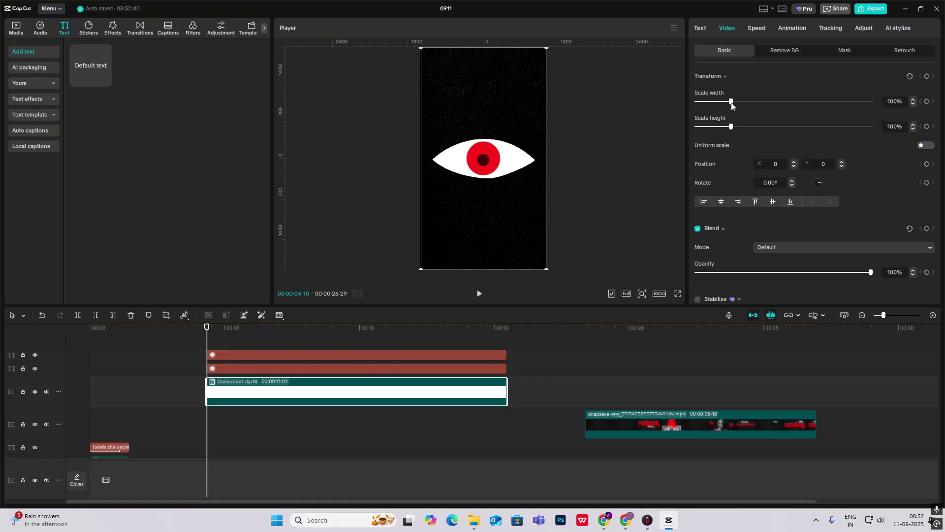
pyautogui.moveTo(732, 126); pyautogui.dragTo(690, 125)
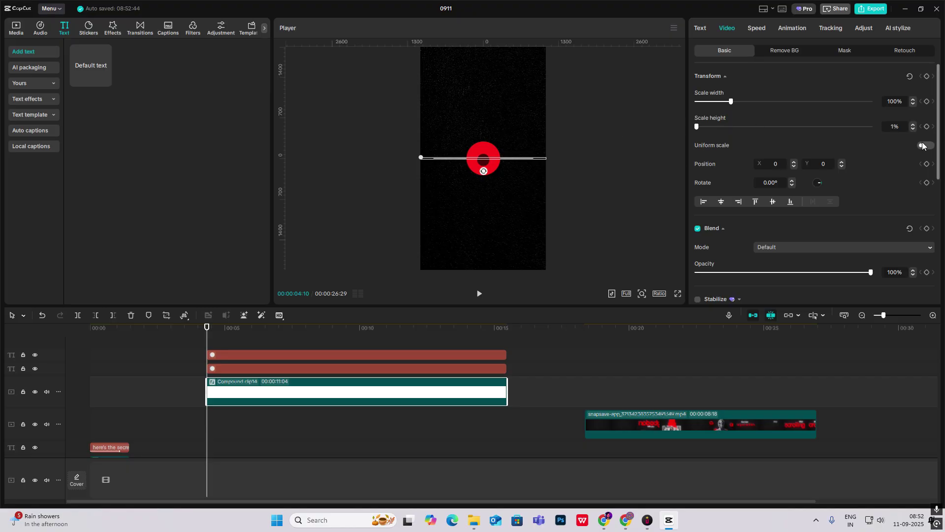
pyautogui.click(926, 127)
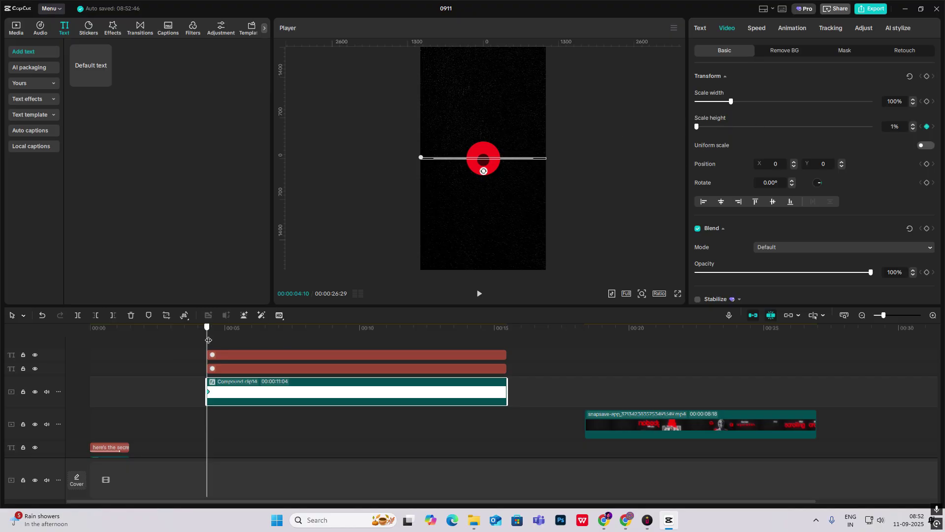
# Add a scale height keyframe of 100% to the white eye clip at 00:00:05:22 and review the opening motion
pyautogui.moveTo(236, 346); pyautogui.dragTo(245, 347)
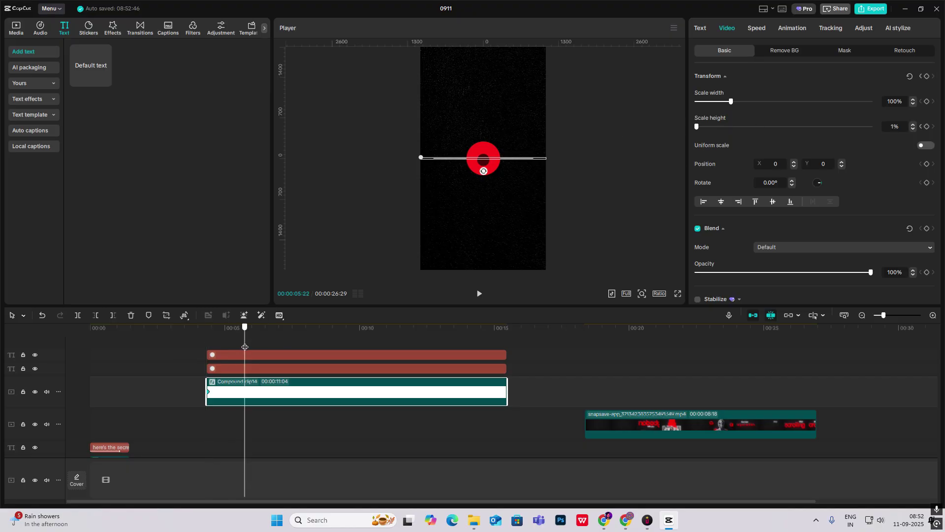
pyautogui.click(927, 127)
pyautogui.moveTo(707, 127); pyautogui.dragTo(734, 127)
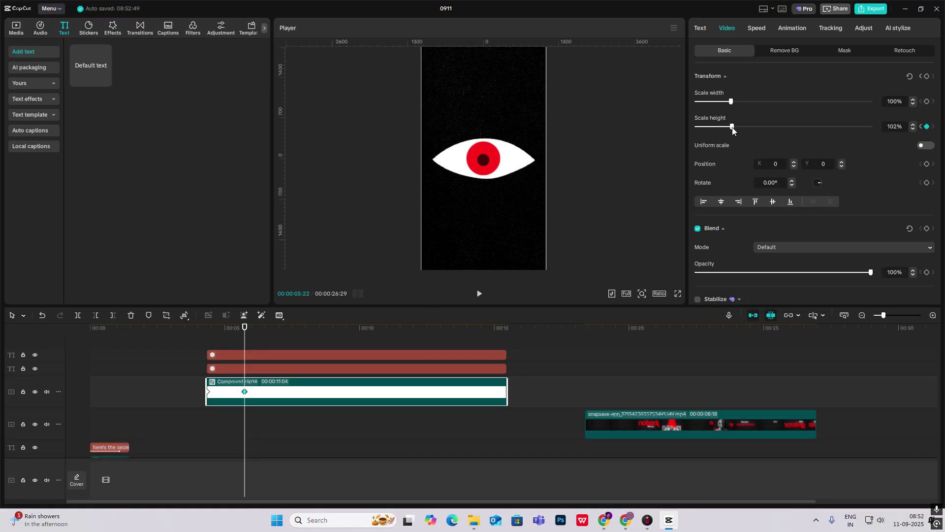
pyautogui.click(886, 126)
pyautogui.write('00')
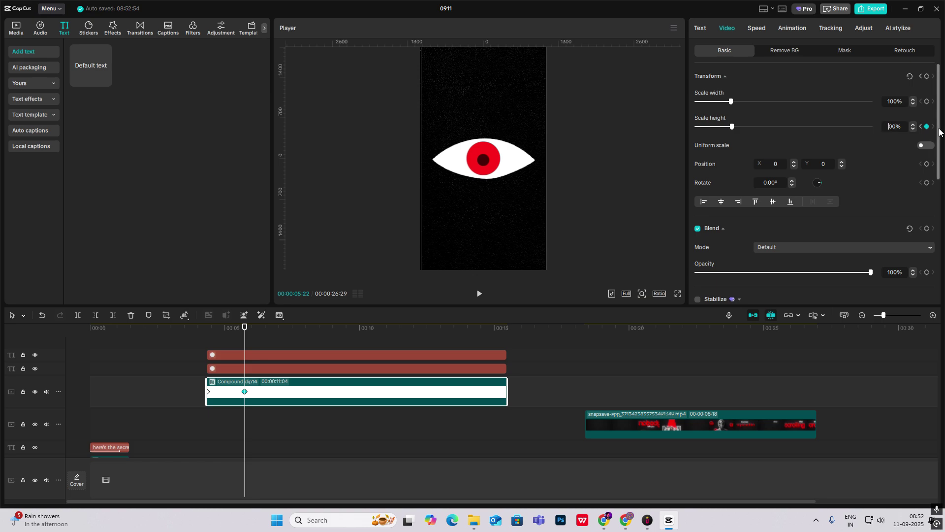
pyautogui.click(227, 340)
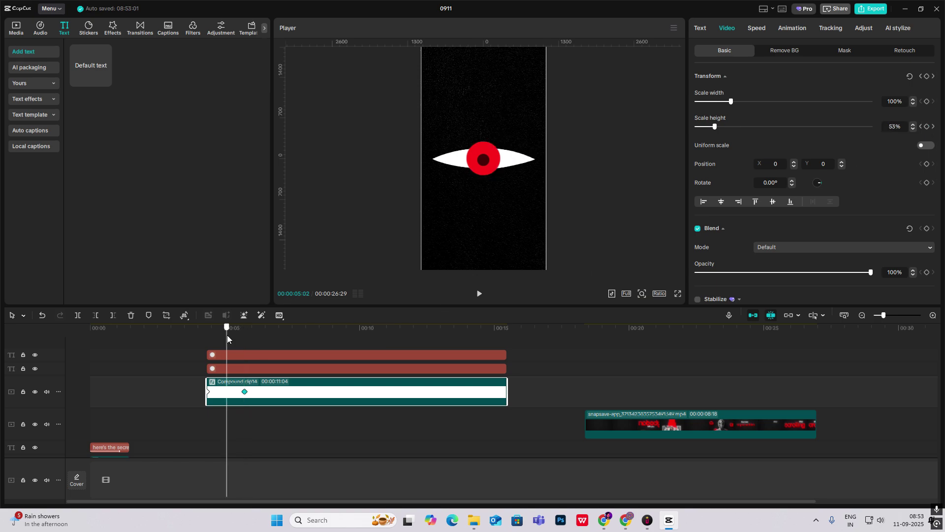
pyautogui.moveTo(227, 340); pyautogui.dragTo(247, 347)
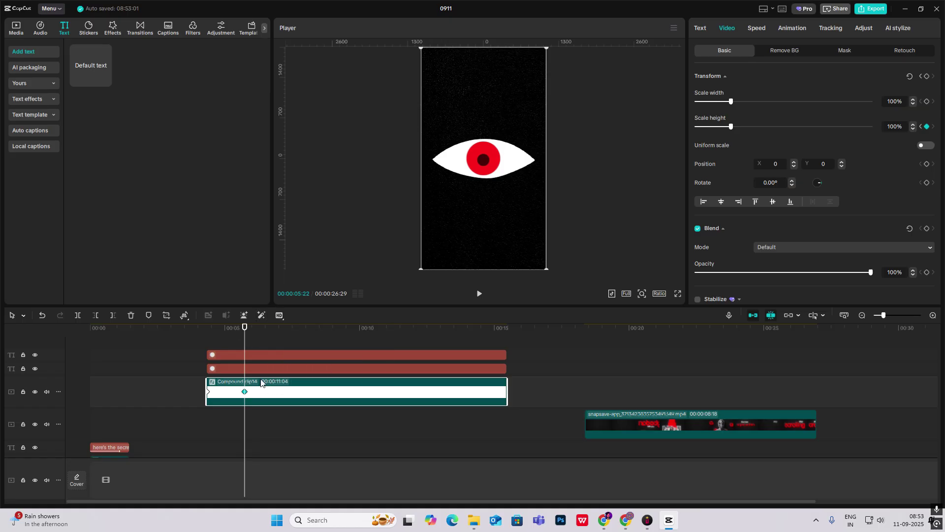
# Apply the Cubic Out preset curve between the white eye clip's scale height keyframes
pyautogui.hotkey('alt', 'k')
pyautogui.scroll(1, 254, 395)
pyautogui.click(230, 408)
pyautogui.click(448, 370)
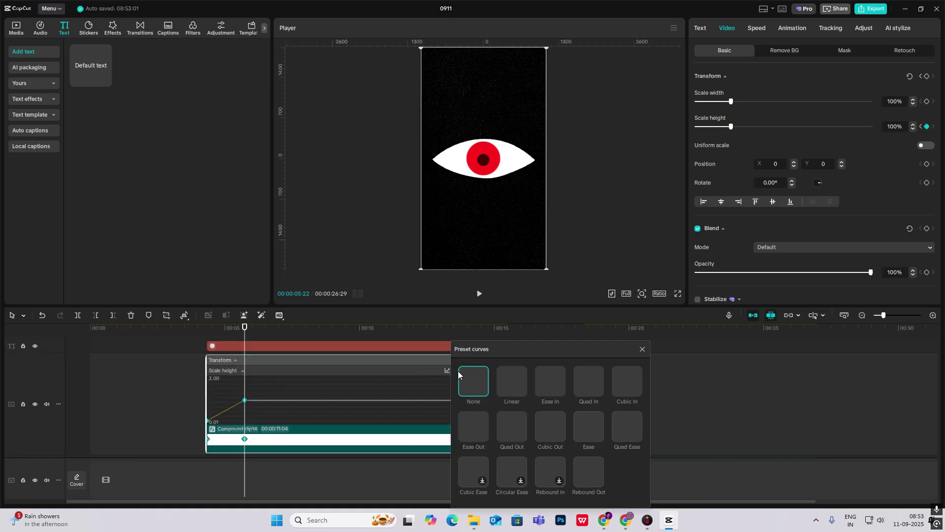
pyautogui.click(557, 424)
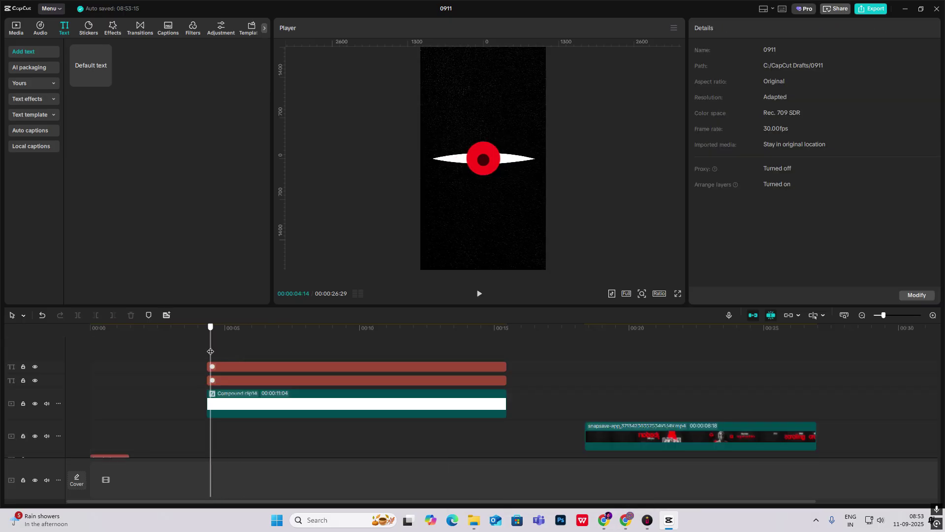
# Group the red iris and dark pupil circle clips into one compound clip
pyautogui.moveTo(211, 350); pyautogui.dragTo(207, 350)
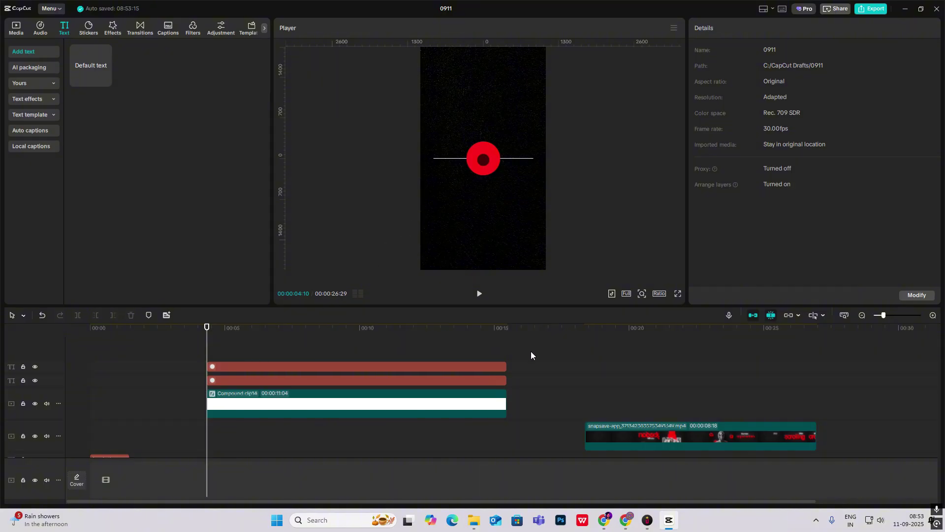
pyautogui.moveTo(559, 342); pyautogui.dragTo(413, 380)
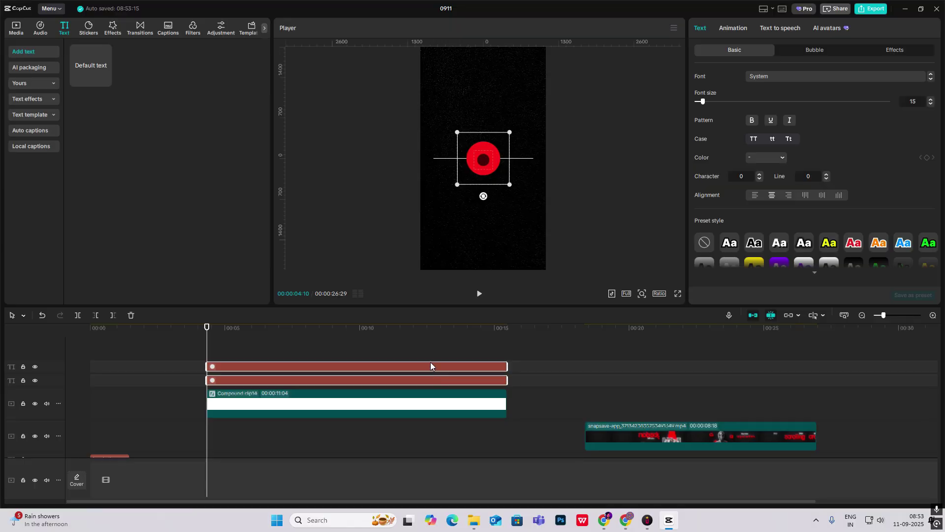
pyautogui.hotkey('alt', 'g')
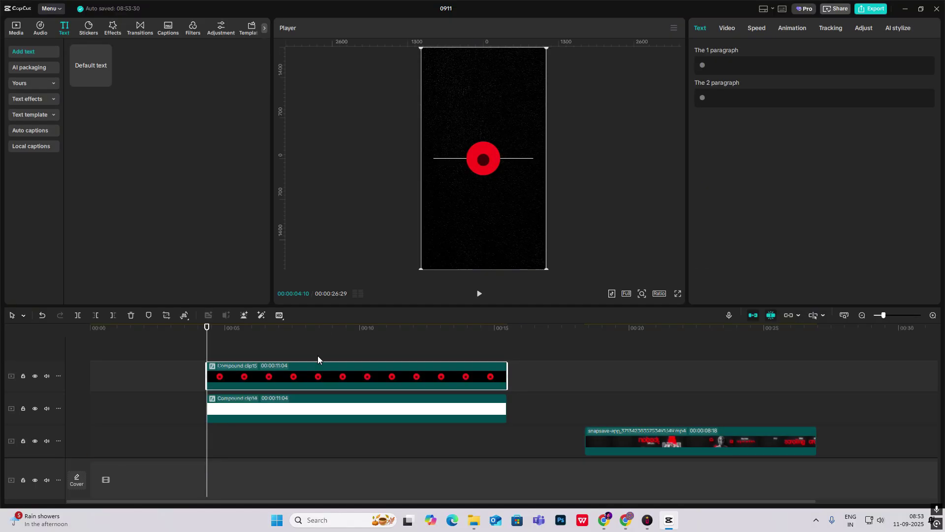
# Turn off uniform scale on the circles' compound clip, flatten its scale height at 00:00:04:10, and play back the opening eye
pyautogui.click(732, 27)
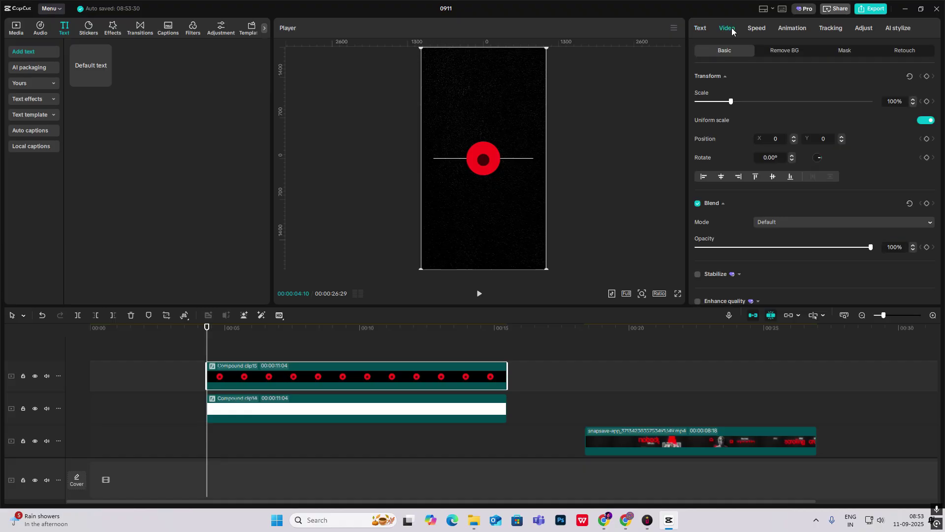
pyautogui.click(929, 122)
pyautogui.moveTo(729, 126); pyautogui.dragTo(697, 127)
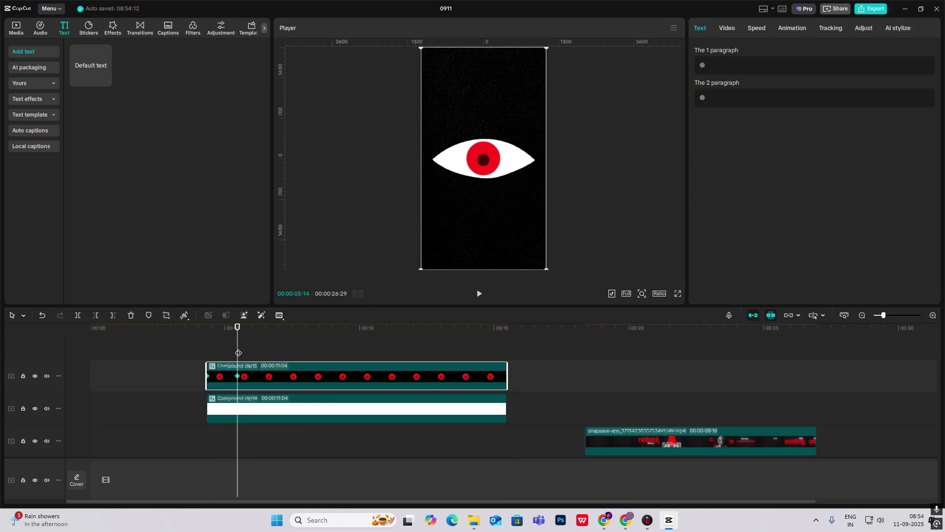
pyautogui.click(197, 352)
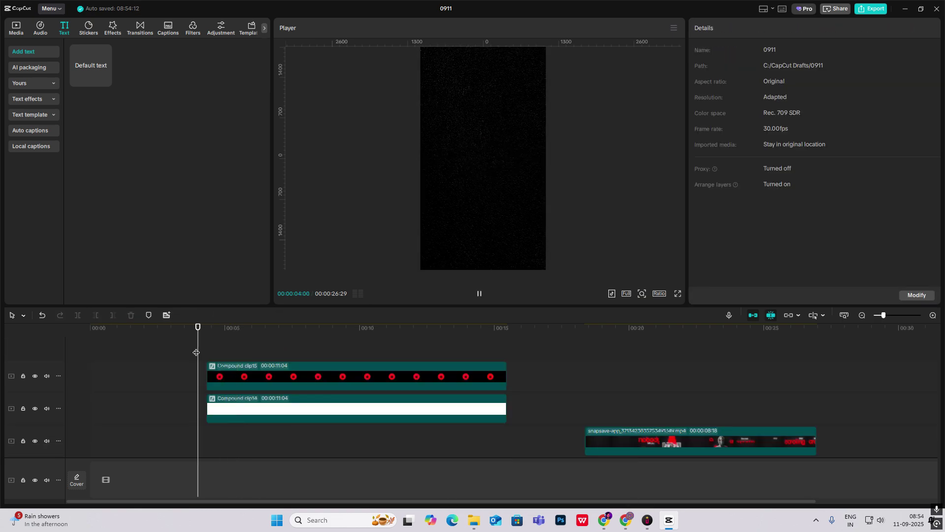
pyautogui.press('space')
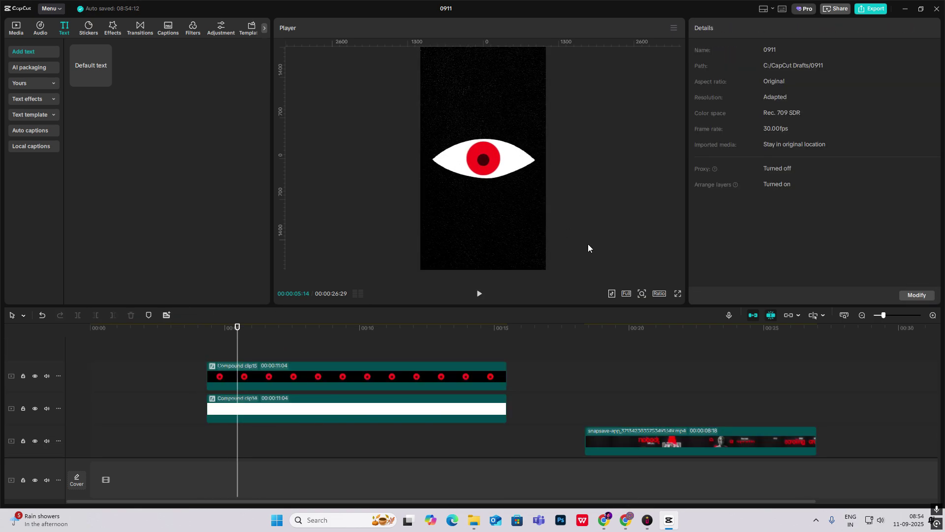
# Following the reference, keyframe the circles clip's transform at 00:00:05:23 and lower the clip to Y -144 at 00:00:06:15
pyautogui.moveTo(580, 400); pyautogui.dragTo(640, 418)
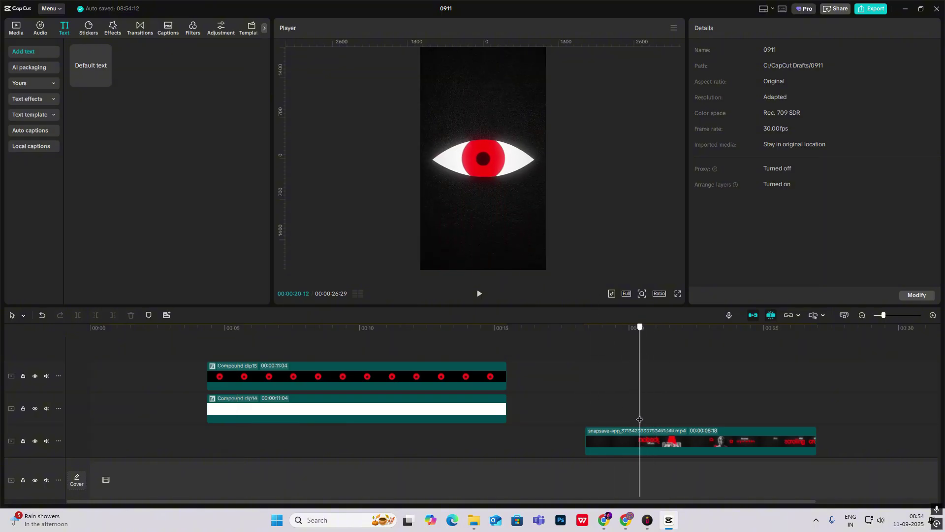
pyautogui.click(653, 396)
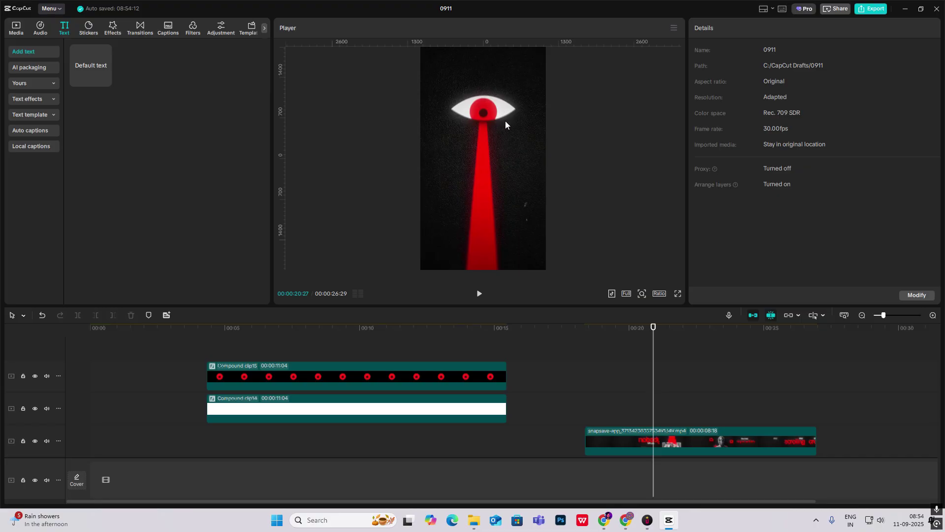
pyautogui.moveTo(210, 329); pyautogui.dragTo(251, 362)
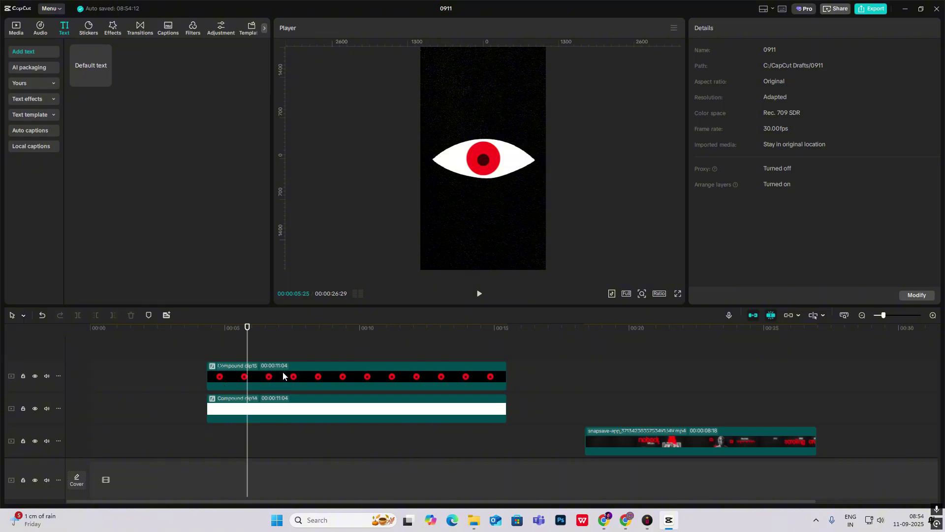
pyautogui.click(349, 381)
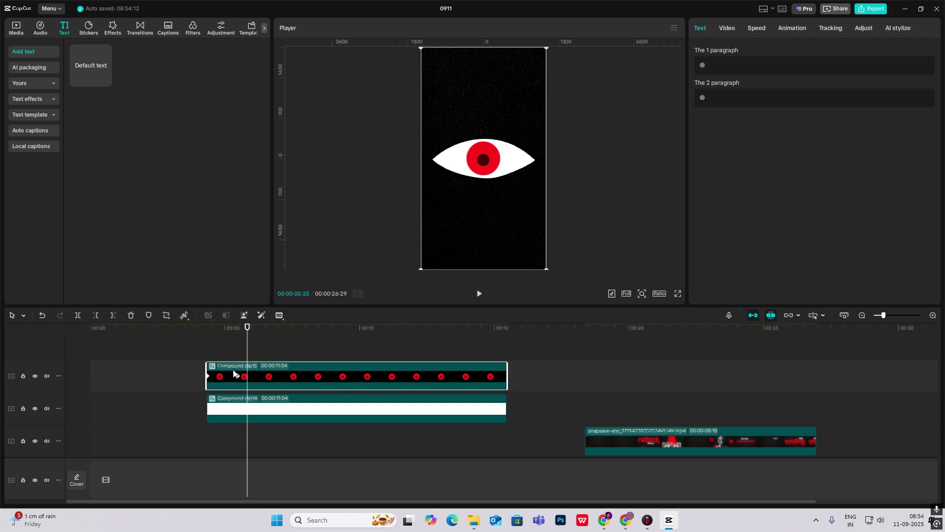
pyautogui.moveTo(228, 347); pyautogui.dragTo(246, 360)
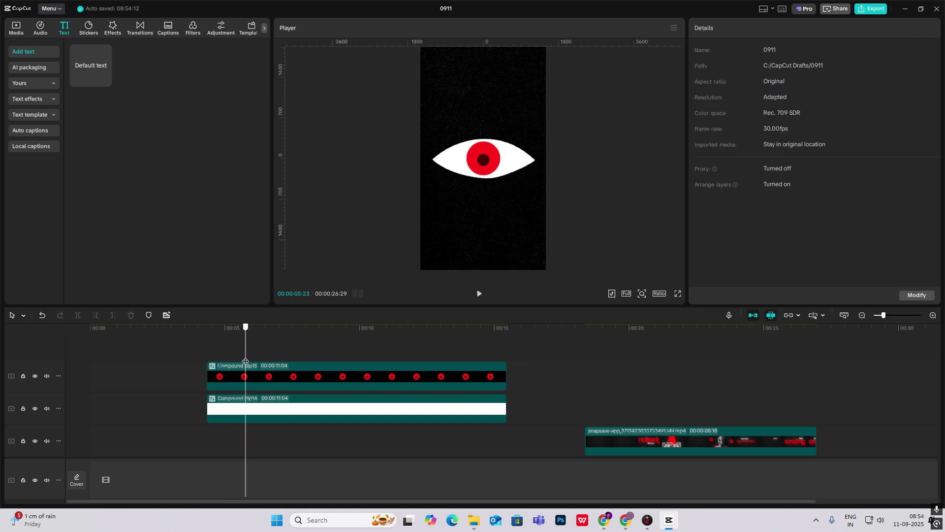
pyautogui.click(255, 371)
pyautogui.click(728, 28)
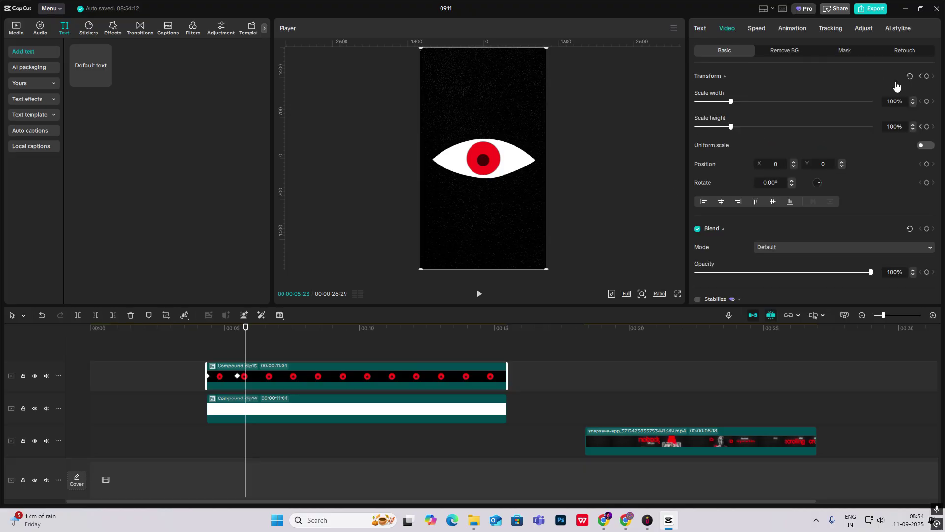
pyautogui.click(927, 78)
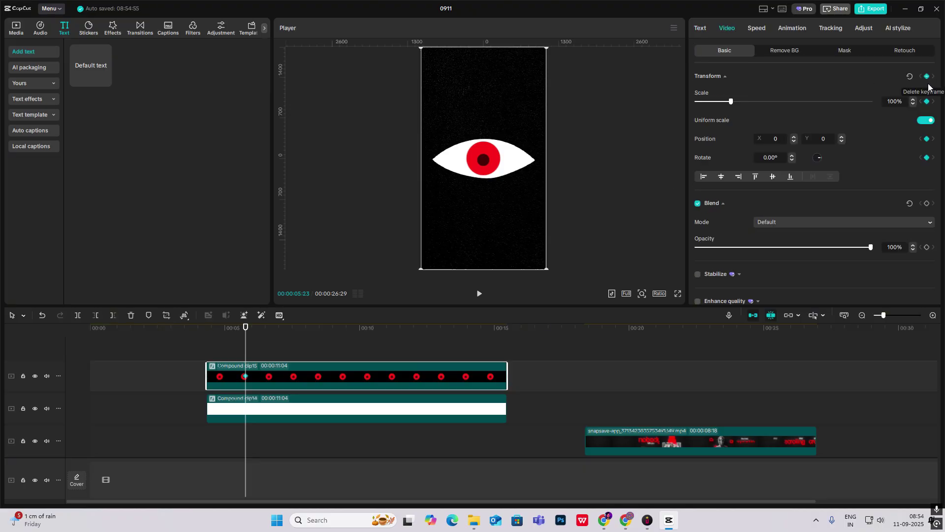
pyautogui.moveTo(247, 353); pyautogui.dragTo(266, 353)
pyautogui.moveTo(493, 161); pyautogui.dragTo(494, 169)
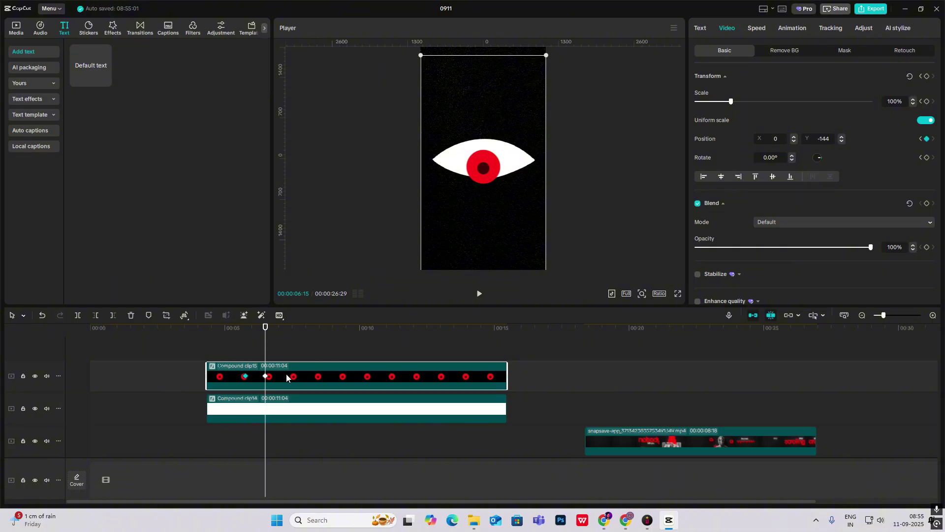
# Apply the Cubic Out preset curve to the circles clip's Y position animation and play back the eye from its opening
pyautogui.hotkey('alt', 'k')
pyautogui.scroll(1, 279, 396)
pyautogui.click(255, 397)
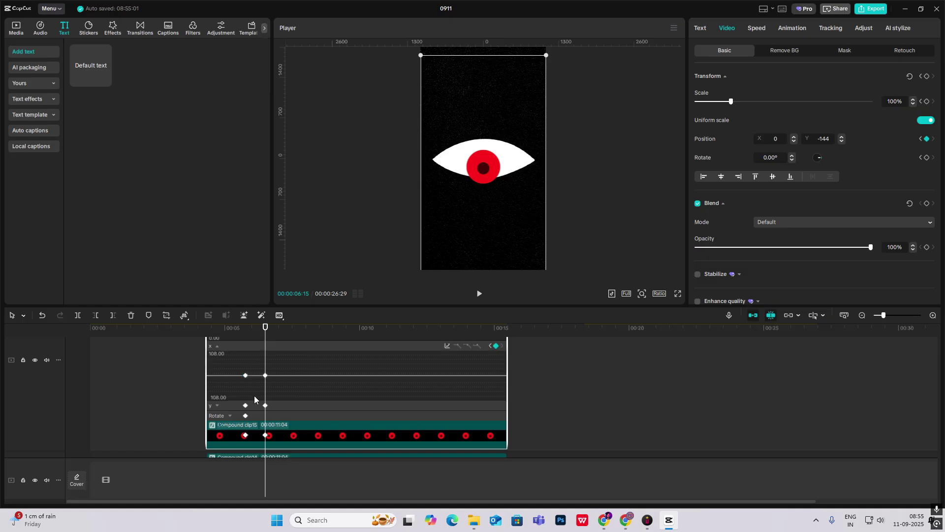
pyautogui.click(254, 407)
pyautogui.click(254, 393)
pyautogui.click(447, 356)
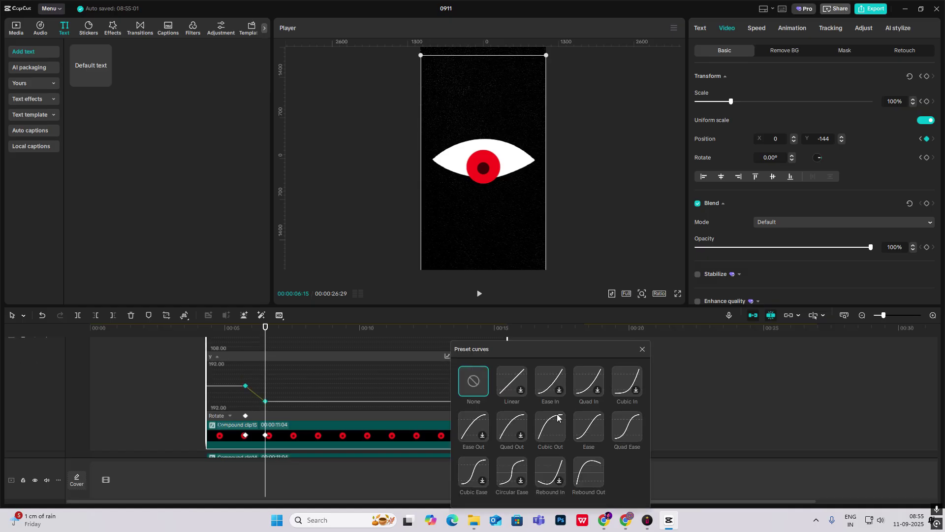
pyautogui.click(557, 419)
pyautogui.click(641, 350)
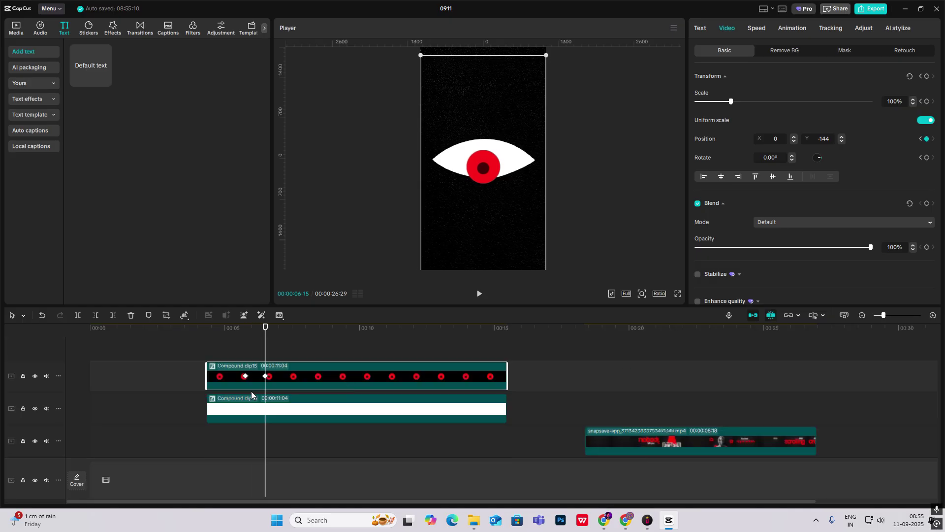
pyautogui.moveTo(245, 352); pyautogui.dragTo(206, 350)
pyautogui.press('space')
pyautogui.click(222, 350)
pyautogui.press('space')
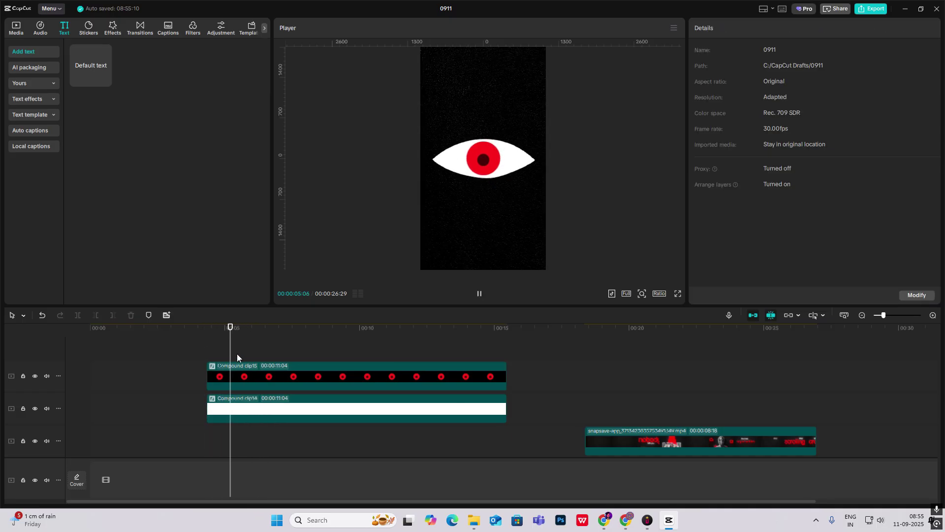
# Group the circles clip and the white eye-shape clip into one compound clip
pyautogui.click(265, 378)
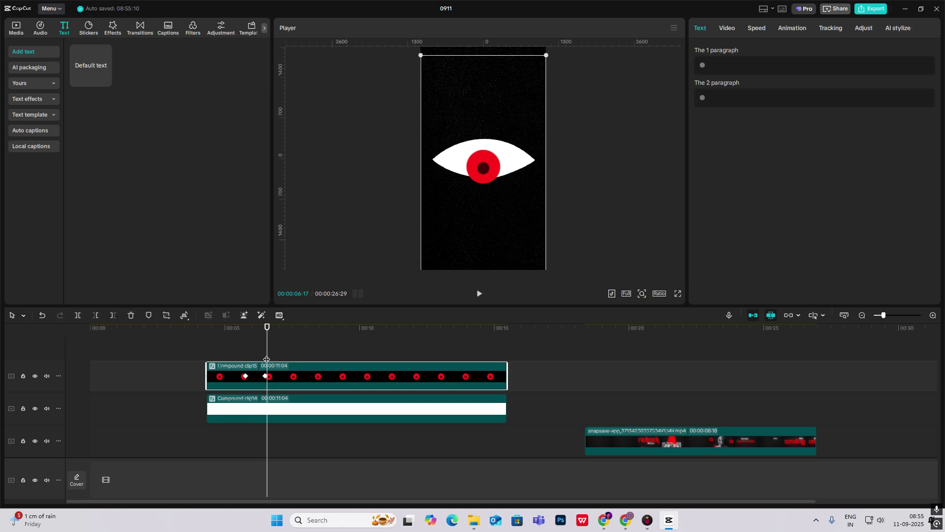
pyautogui.click(251, 352)
pyautogui.moveTo(252, 352); pyautogui.dragTo(246, 350)
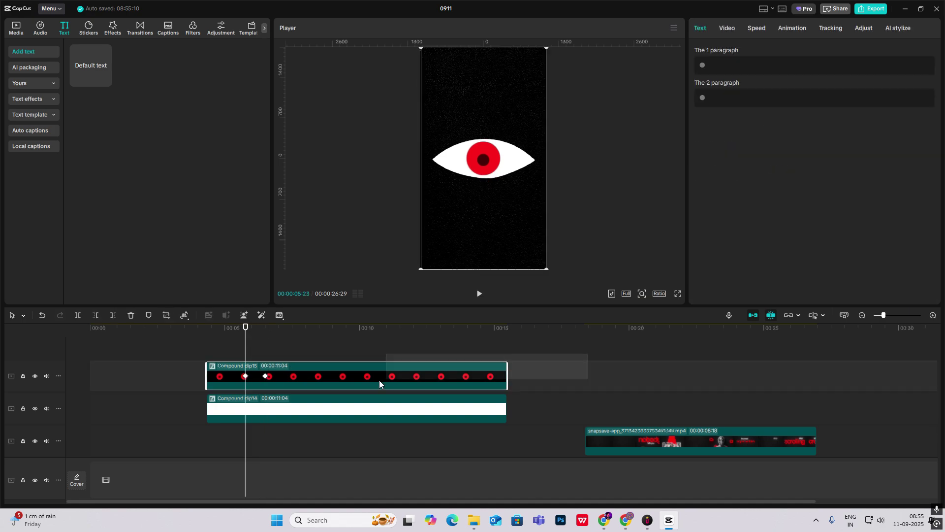
pyautogui.click(286, 408)
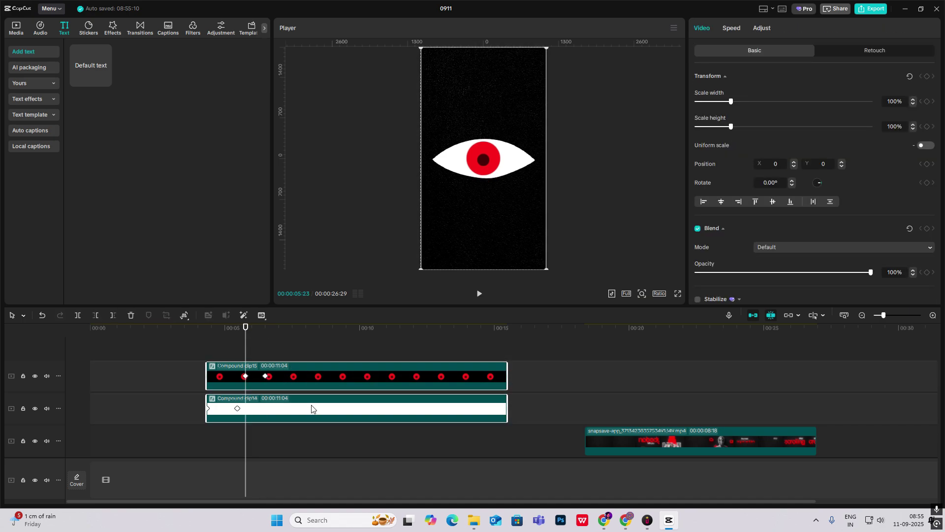
pyautogui.hotkey('alt', 'g')
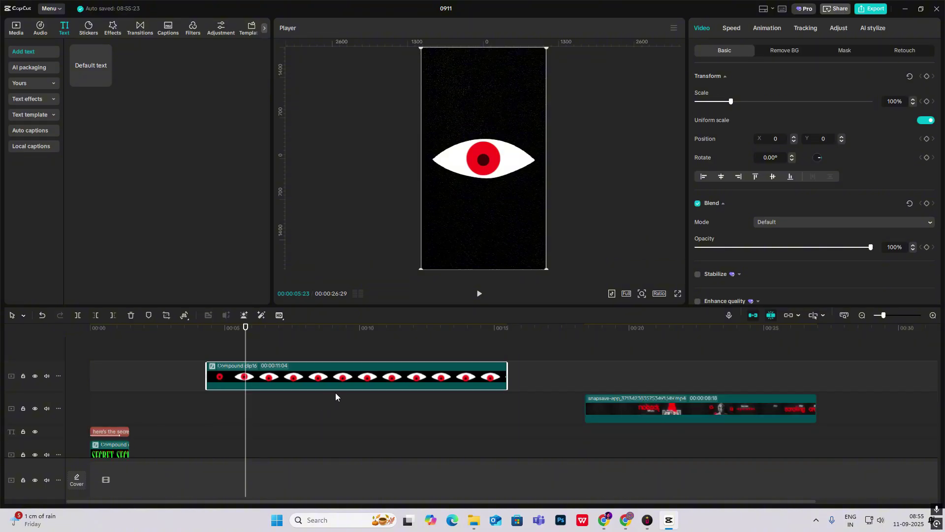
# Inside the new compound clip, enable a circle mask on the circles clip at 00:00:02:05, about 332 by 330 at Y 59
pyautogui.doubleClick(208, 369)
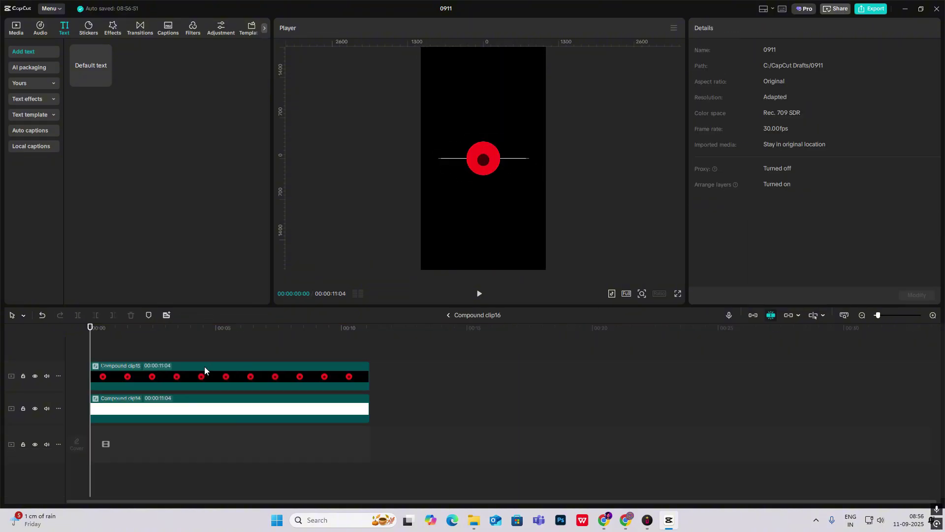
pyautogui.moveTo(93, 350); pyautogui.dragTo(133, 373)
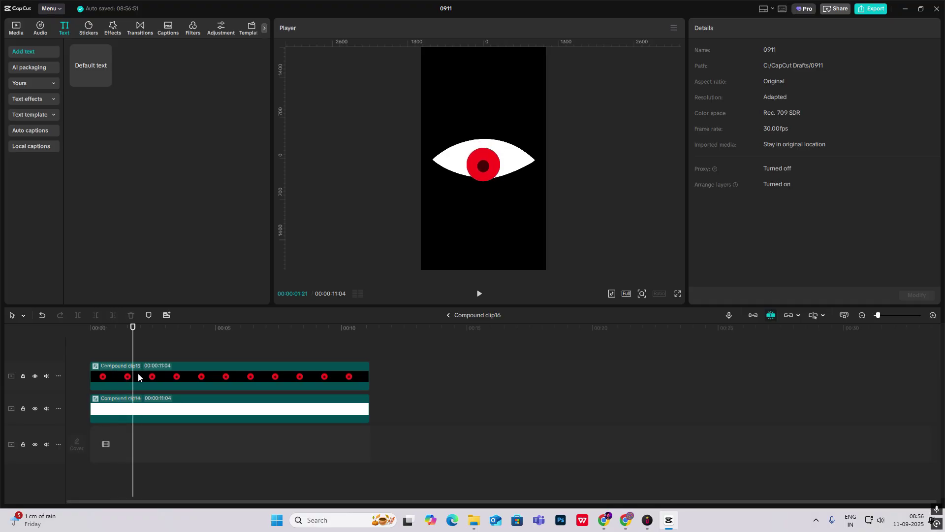
pyautogui.click(160, 379)
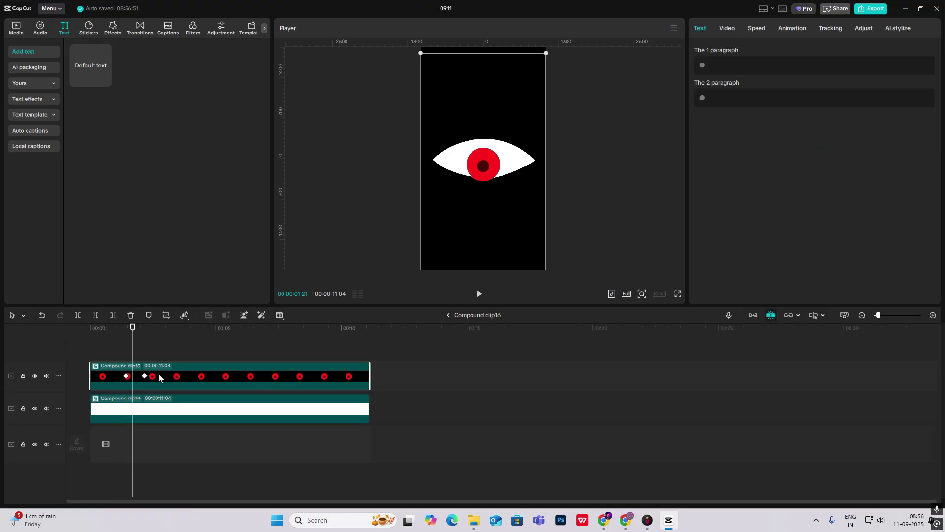
pyautogui.click(732, 31)
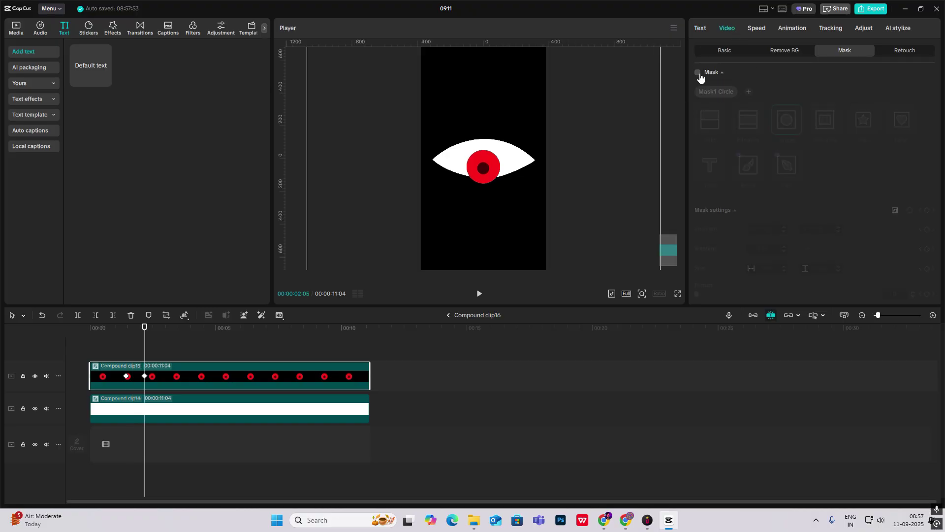
pyautogui.click(698, 72)
pyautogui.moveTo(575, 71); pyautogui.dragTo(509, 161)
pyautogui.click(643, 293)
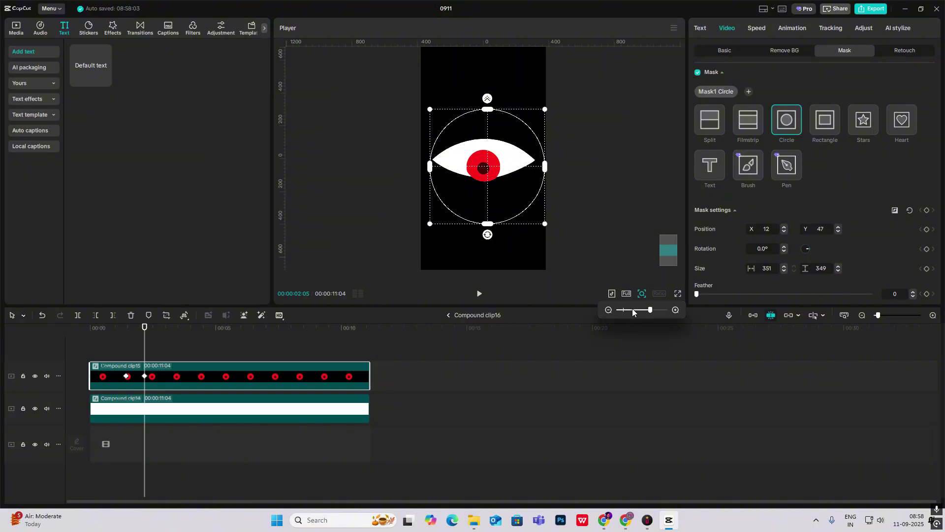
pyautogui.moveTo(633, 309); pyautogui.dragTo(671, 312)
pyautogui.moveTo(486, 208)
pyautogui.mouseDown()
pyautogui.moveTo(481, 223)
pyautogui.moveTo(481, 202)
pyautogui.mouseUp()
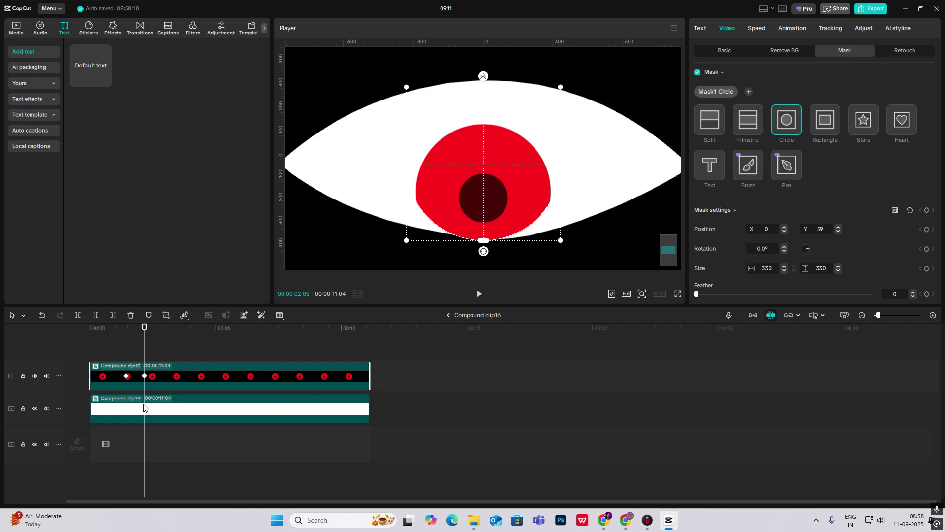
# Lower the white eye-shape clip's opacity to about 14%
pyautogui.click(155, 410)
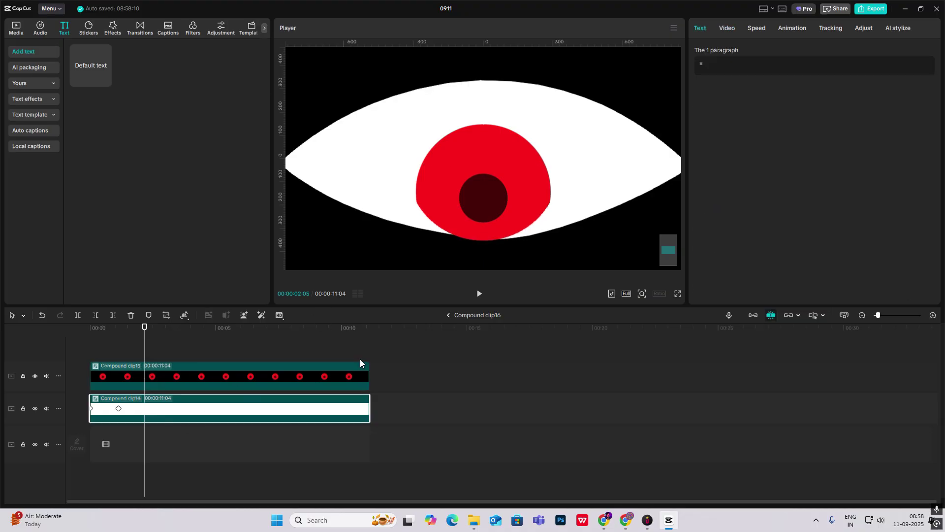
pyautogui.click(728, 28)
pyautogui.scroll(-2, 750, 234)
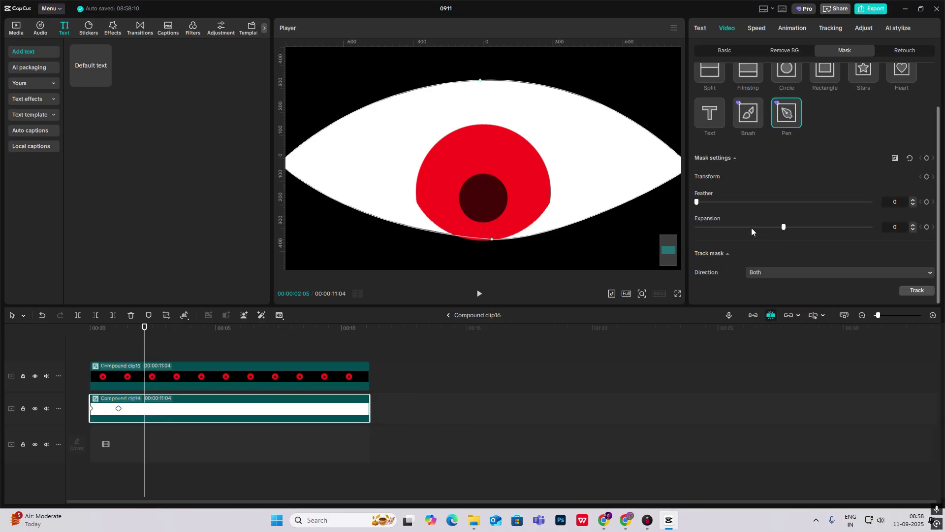
pyautogui.click(729, 53)
pyautogui.moveTo(775, 276); pyautogui.dragTo(722, 277)
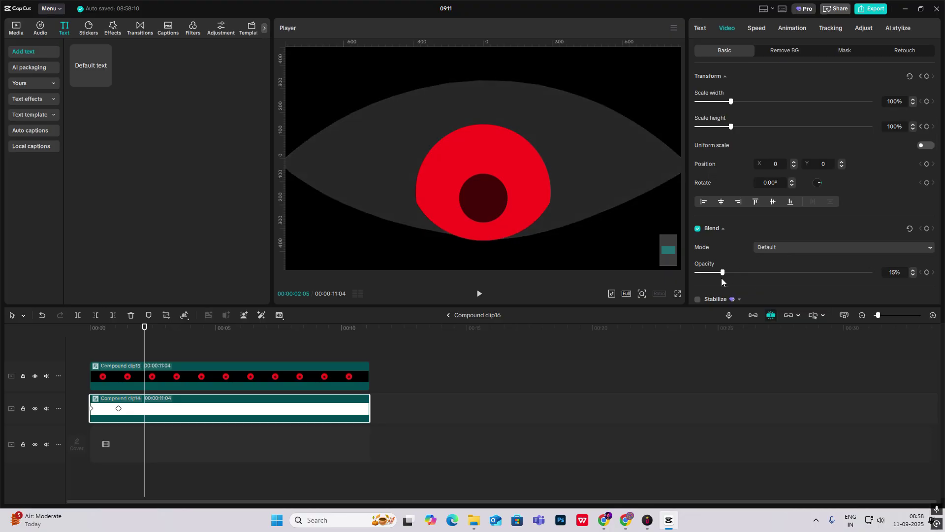
# Keyframe the circles' mask at 720 by 335, Y 71 and 4° rotation at 00:00:02:05, and enlarge it around the whole iris at 00:00:01:13
pyautogui.click(189, 378)
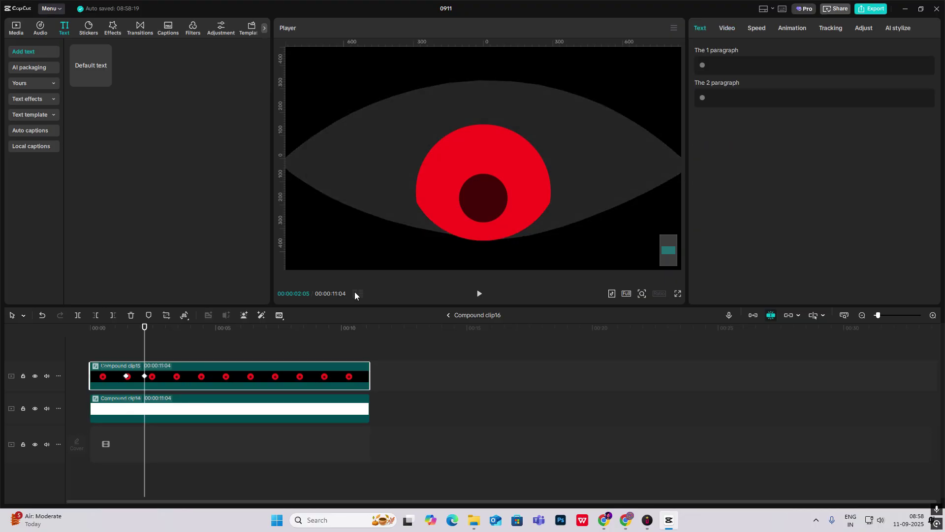
pyautogui.click(722, 29)
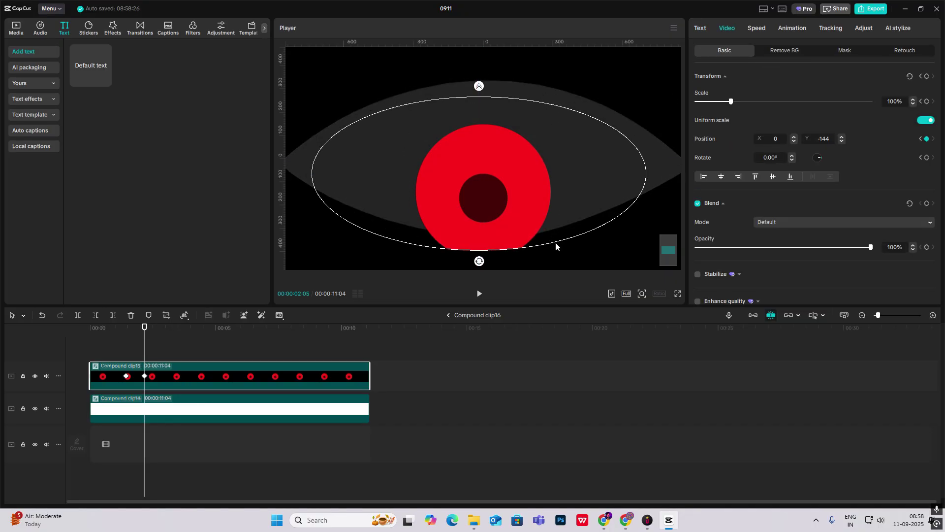
pyautogui.click(837, 53)
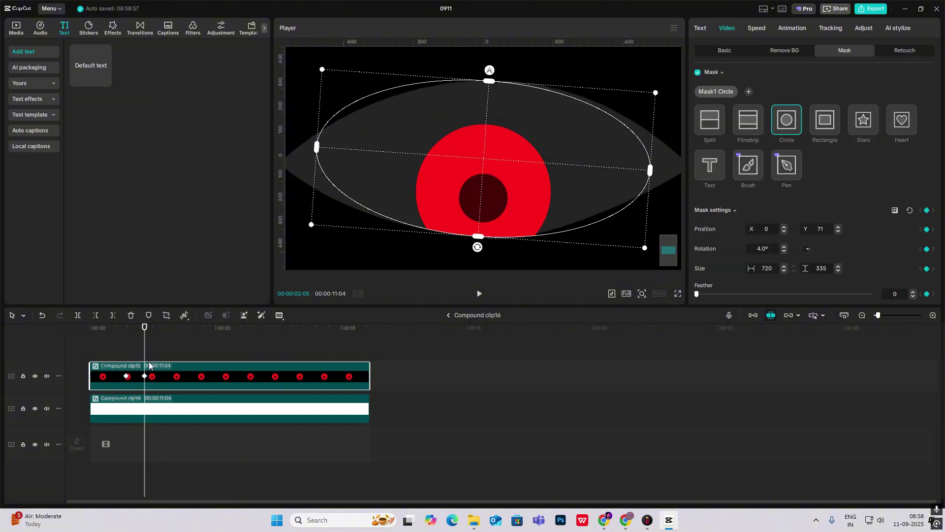
pyautogui.moveTo(144, 358); pyautogui.dragTo(128, 361)
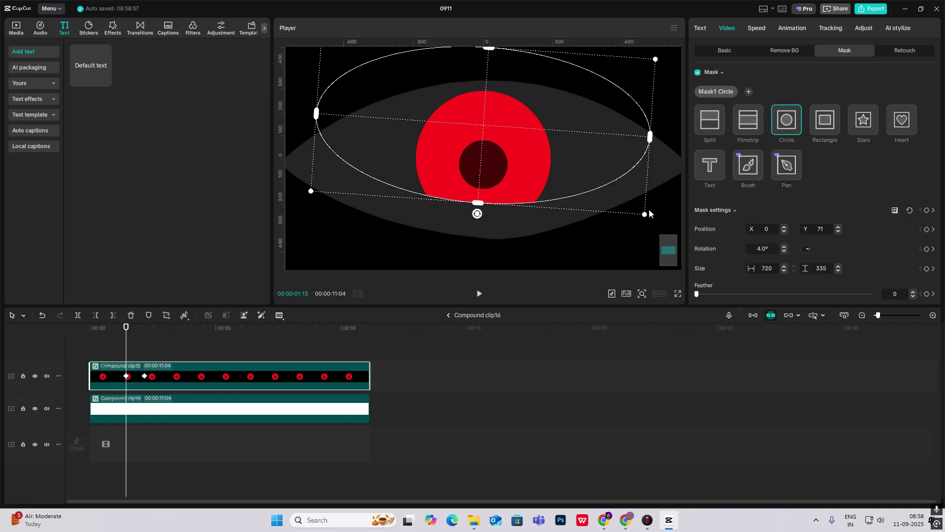
pyautogui.moveTo(645, 215); pyautogui.dragTo(705, 282)
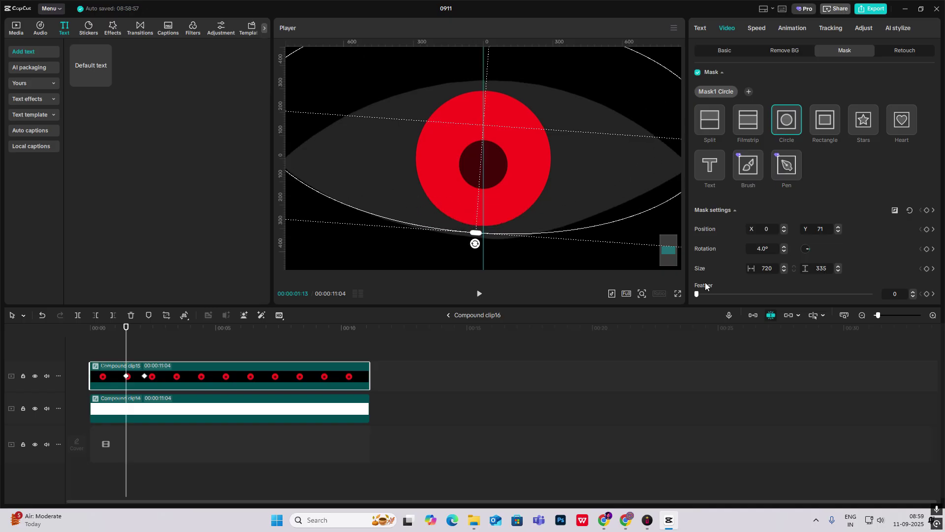
# Show the circles clip's keyframe graphs and reapply the Cubic Out preset curve to its Y position animation
pyautogui.moveTo(130, 350)
pyautogui.mouseDown()
pyautogui.moveTo(152, 353)
pyautogui.moveTo(145, 353)
pyautogui.mouseUp()
pyautogui.hotkey('alt', 'k')
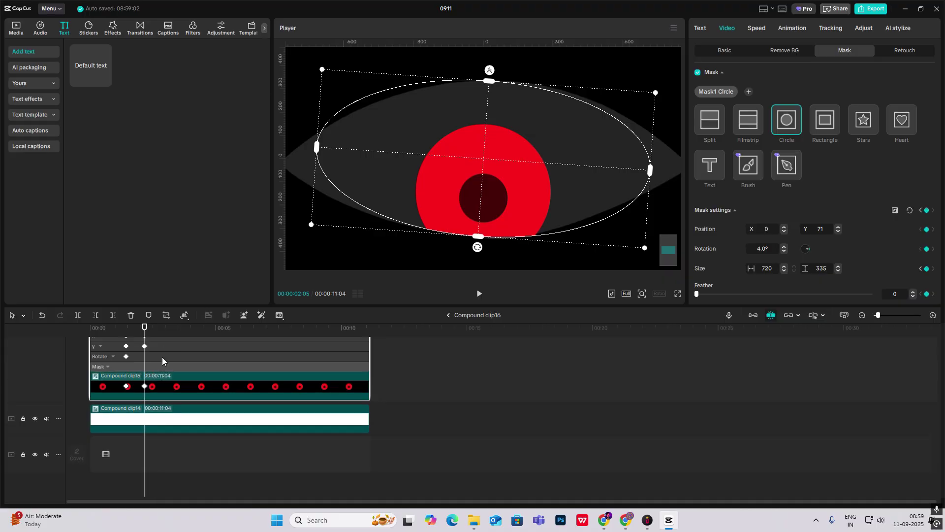
pyautogui.scroll(2, 162, 361)
pyautogui.click(138, 395)
pyautogui.click(138, 404)
pyautogui.click(137, 404)
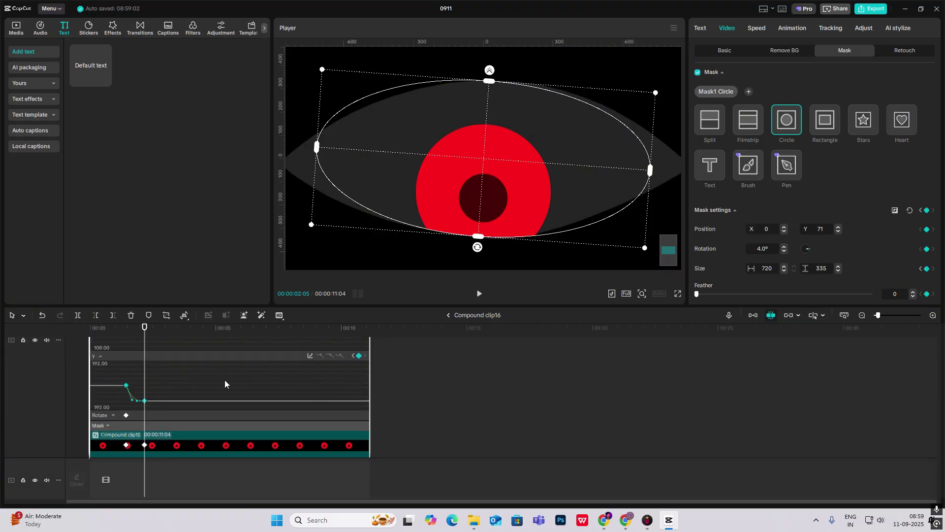
pyautogui.click(310, 355)
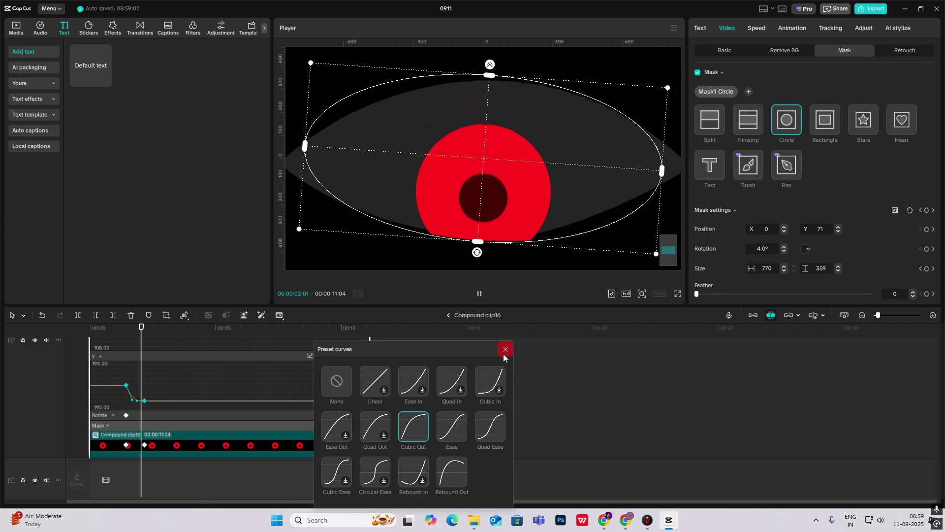
pyautogui.click(504, 351)
# Apply the Cubic Out preset curve to the mask's horizontal size animation
pyautogui.click(119, 424)
pyautogui.click(123, 405)
pyautogui.click(310, 356)
pyautogui.click(413, 427)
pyautogui.click(505, 350)
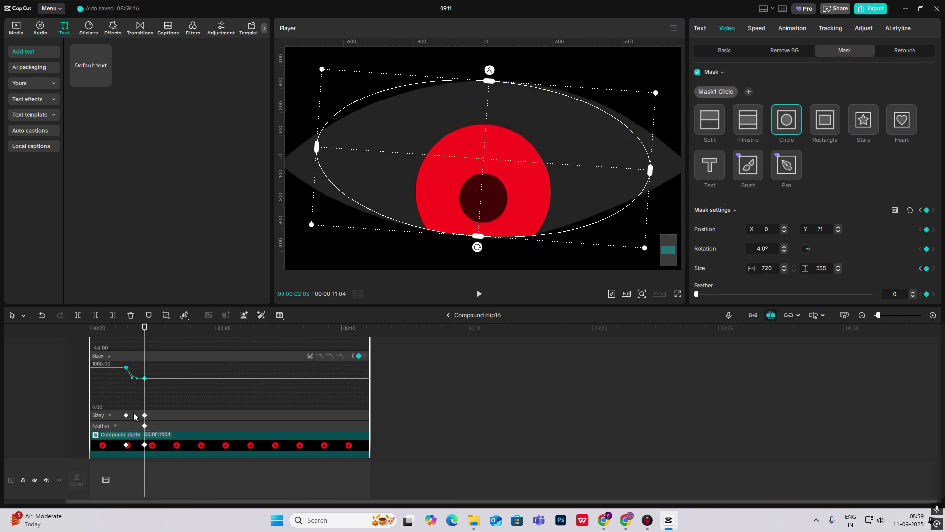
# Apply the Cubic Out preset curve to the mask's vertical size animation and return to the main timeline
pyautogui.click(135, 415)
pyautogui.click(135, 407)
pyautogui.click(311, 366)
pyautogui.click(414, 427)
pyautogui.click(505, 349)
pyautogui.click(120, 480)
pyautogui.click(448, 316)
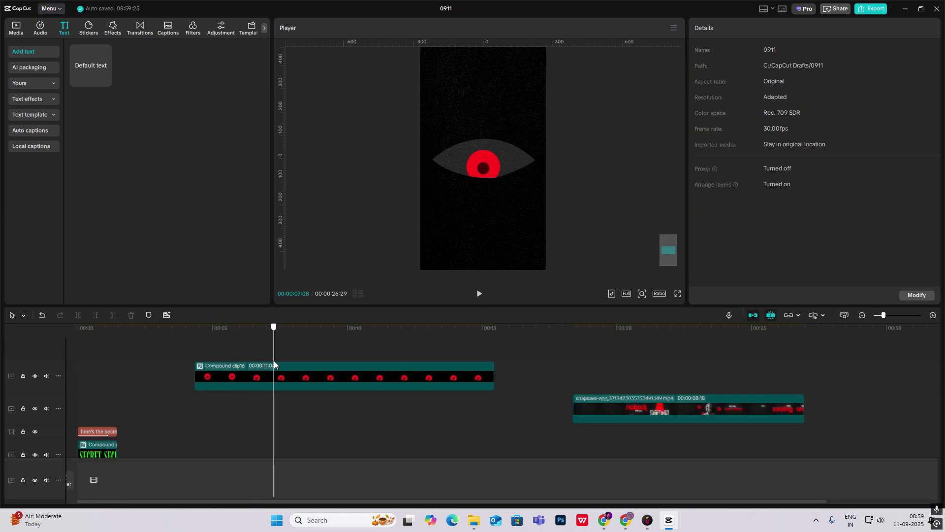
# Restore the white eye-shape clip inside the compound clip to 100% opacity and return to the main timeline
pyautogui.doubleClick(252, 370)
pyautogui.click(218, 395)
pyautogui.click(726, 29)
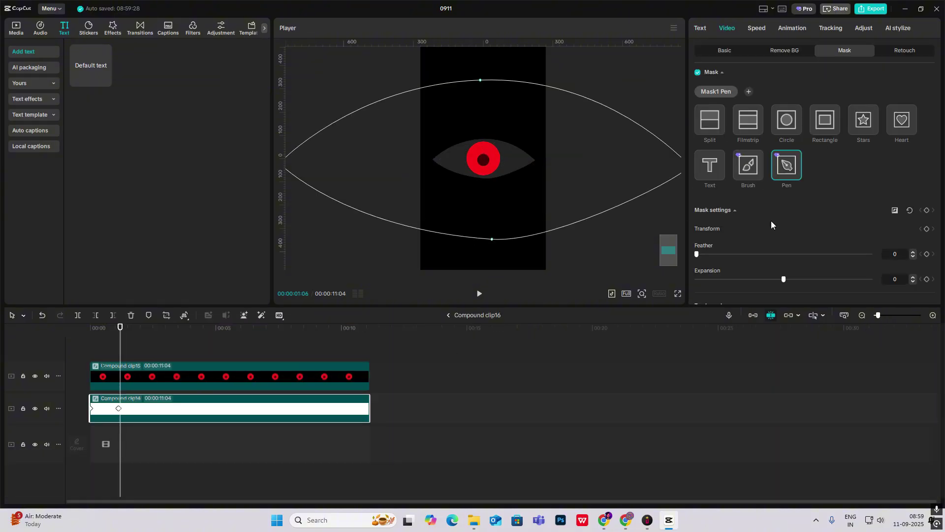
pyautogui.scroll(-1, 767, 265)
pyautogui.click(721, 52)
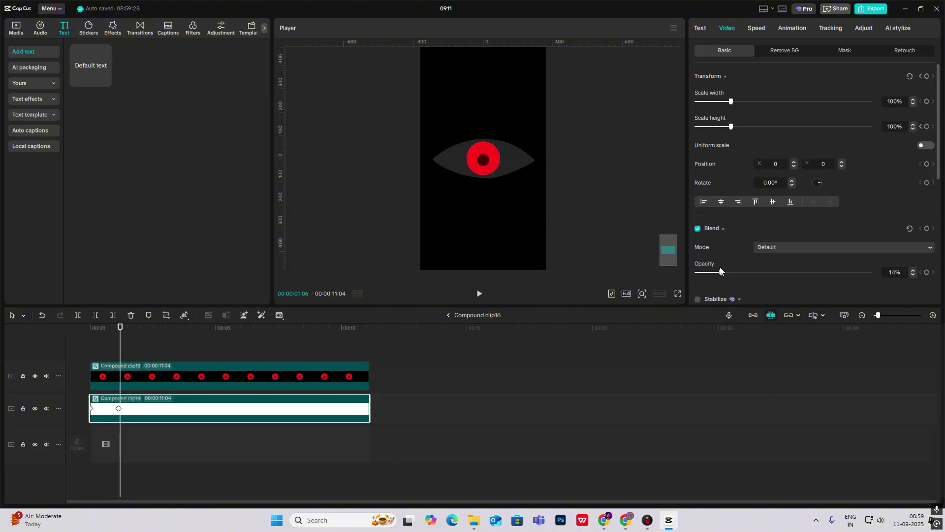
pyautogui.moveTo(721, 271); pyautogui.dragTo(871, 272)
pyautogui.click(448, 316)
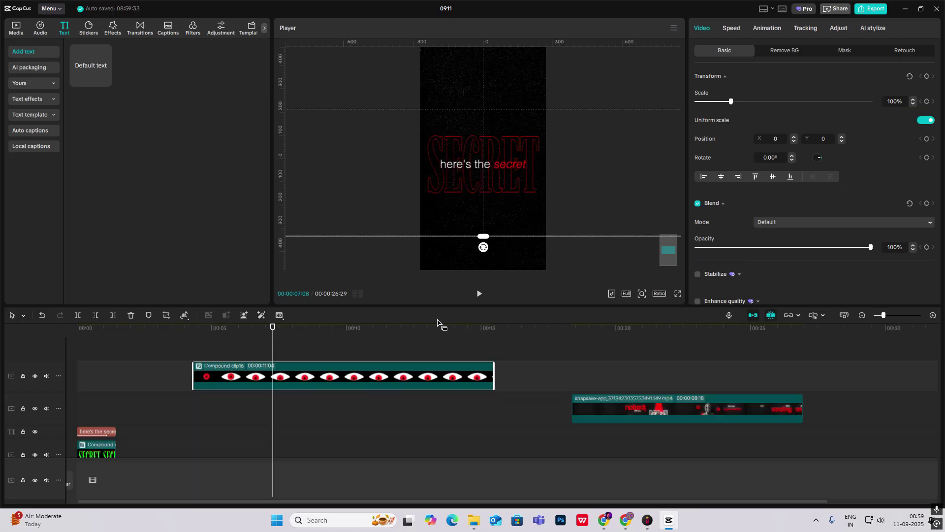
# Play through the eye's movement and add a transform keyframe to the eye's compound clip at 00:00:05:13
pyautogui.moveTo(238, 341); pyautogui.dragTo(260, 365)
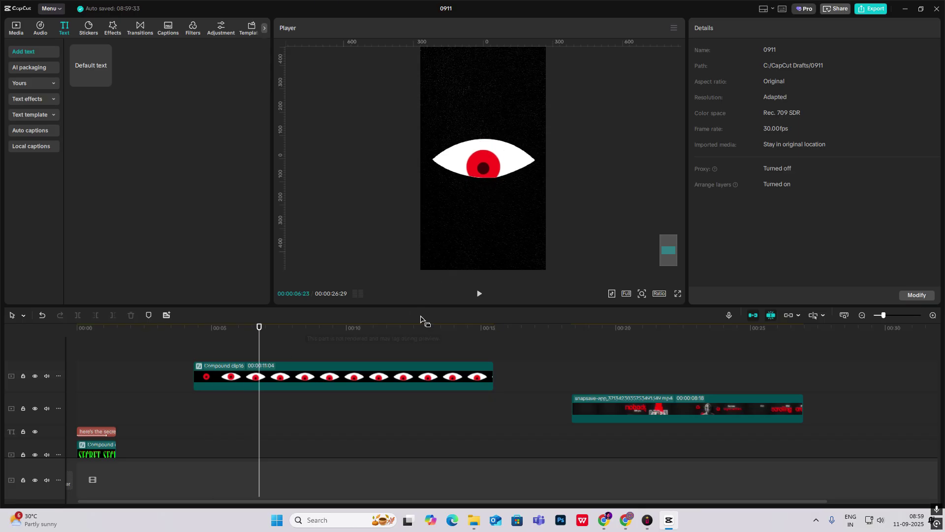
pyautogui.click(275, 373)
pyautogui.scroll(-1, 298, 360)
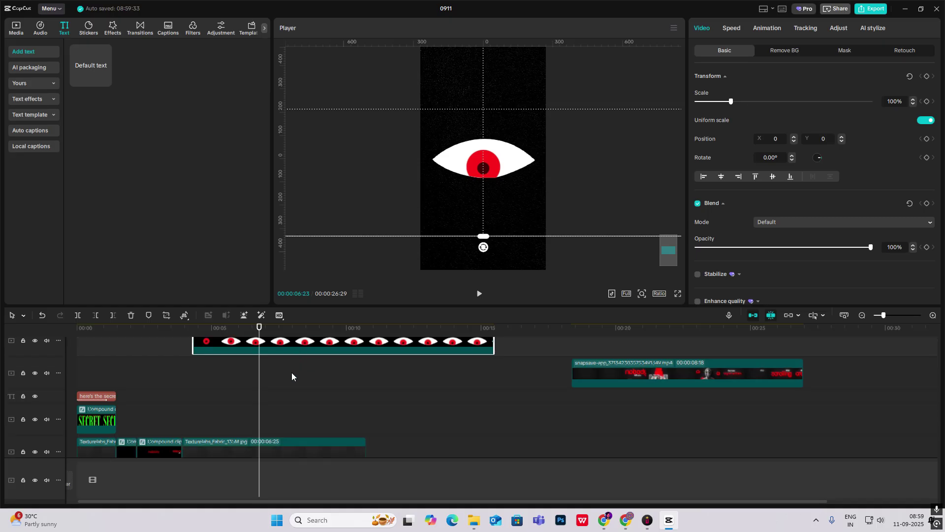
pyautogui.scroll(1, 291, 372)
pyautogui.click(210, 359)
pyautogui.moveTo(211, 360); pyautogui.dragTo(256, 373)
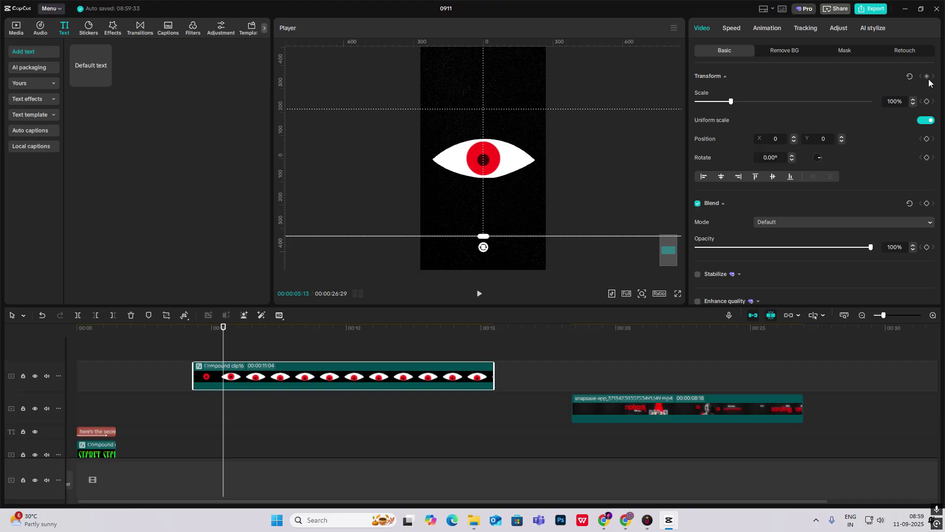
pyautogui.click(927, 77)
# At 00:00:06:28, raise the eye into the upper part of the frame and scrub through the movement
pyautogui.moveTo(225, 351); pyautogui.dragTo(270, 362)
pyautogui.moveTo(506, 154); pyautogui.dragTo(496, 2)
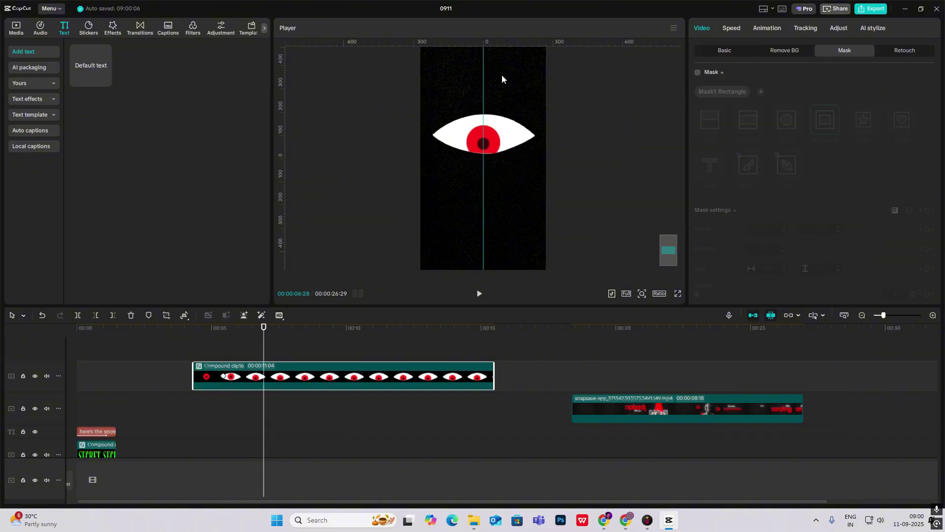
pyautogui.moveTo(501, 118); pyautogui.dragTo(501, 93)
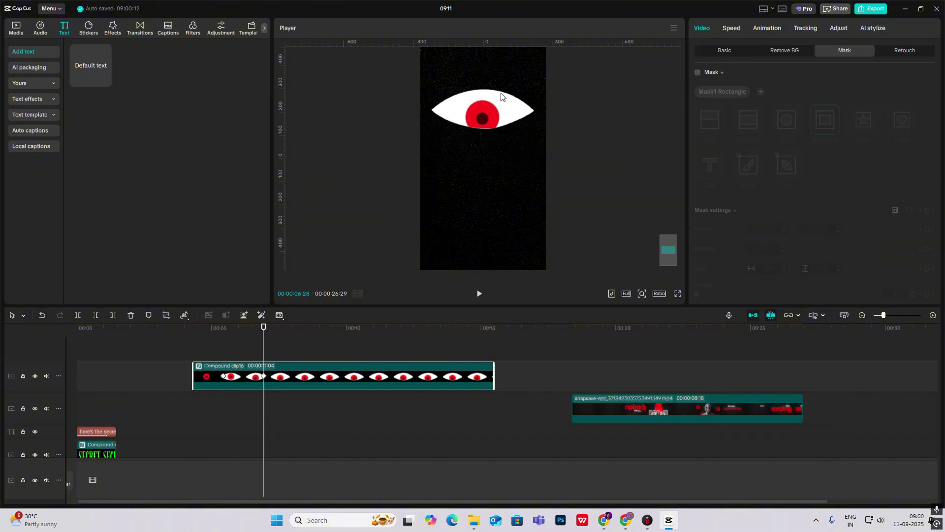
pyautogui.moveTo(218, 336); pyautogui.dragTo(263, 355)
# Apply the Cubic Out preset curve to the eye compound clip's Y position animation and hide its keyframe graphs
pyautogui.click(317, 376)
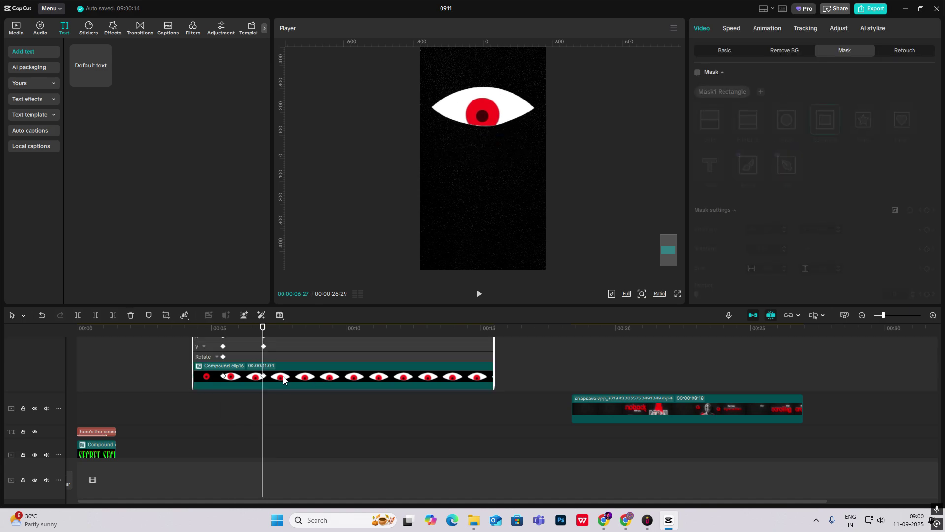
pyautogui.scroll(1, 282, 379)
pyautogui.click(245, 396)
pyautogui.click(243, 405)
pyautogui.click(241, 388)
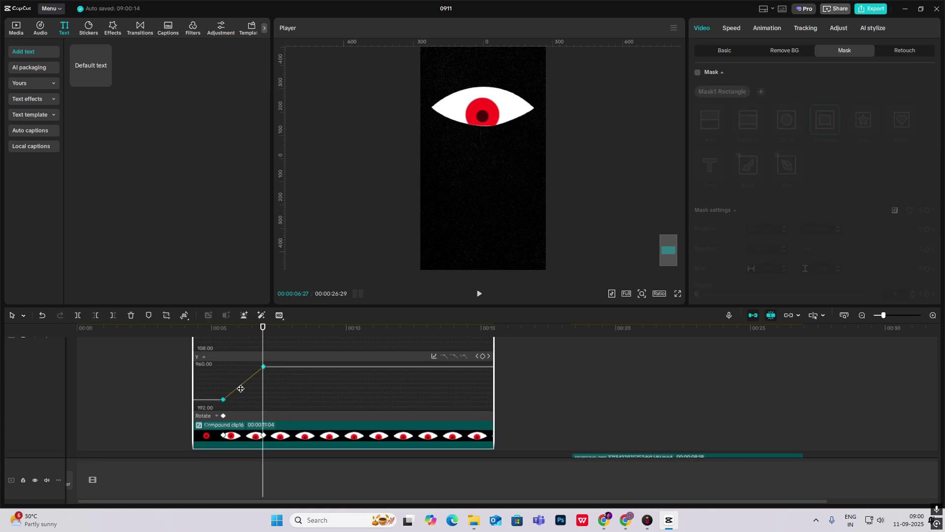
pyautogui.click(434, 356)
pyautogui.click(545, 424)
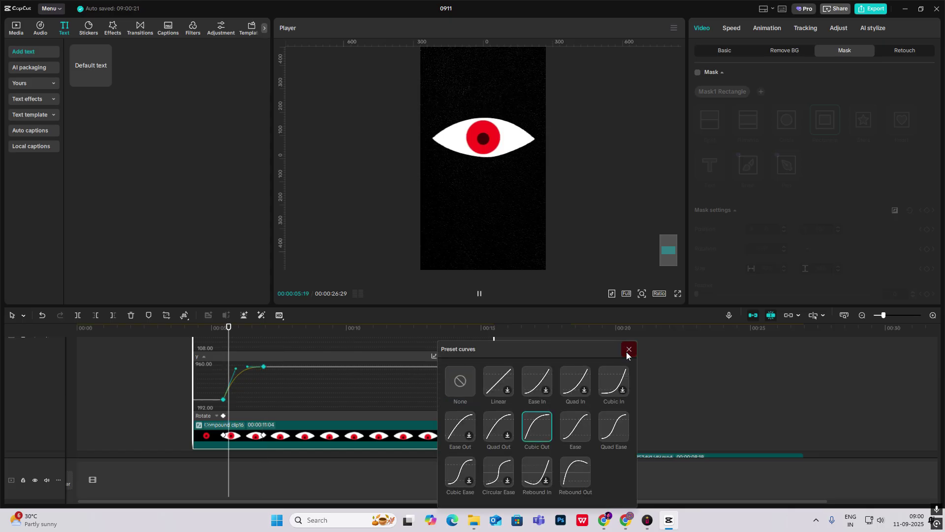
pyautogui.click(629, 348)
pyautogui.scroll(1, 267, 398)
pyautogui.hotkey('alt', 'k')
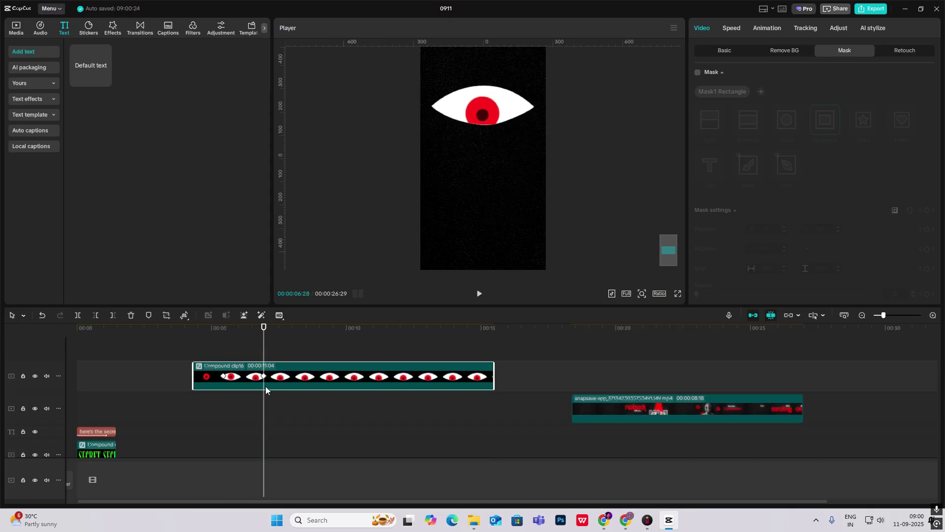
# Play back the eye's upward movement from its beginning to check the eased motion
pyautogui.click(220, 344)
pyautogui.press('space')
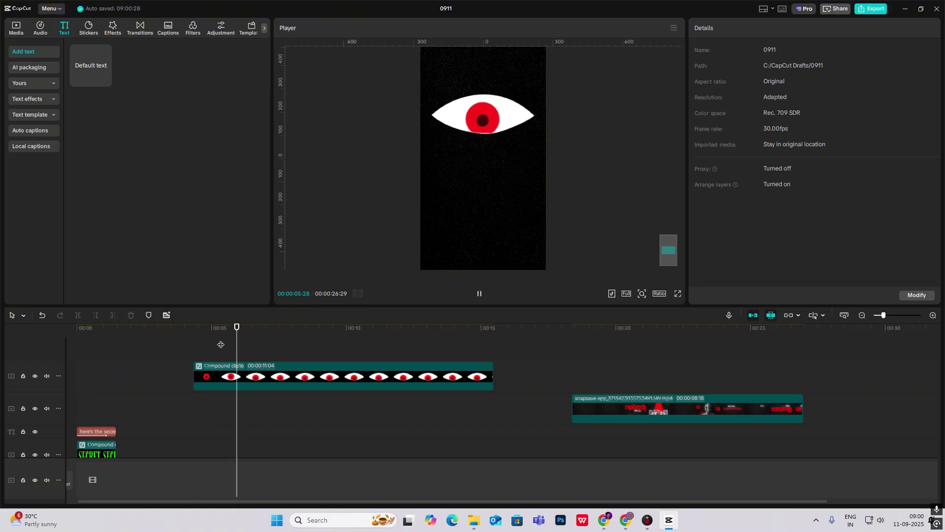
pyautogui.press('space')
pyautogui.moveTo(232, 338)
pyautogui.mouseDown()
pyautogui.moveTo(224, 343)
pyautogui.moveTo(234, 345)
pyautogui.mouseUp()
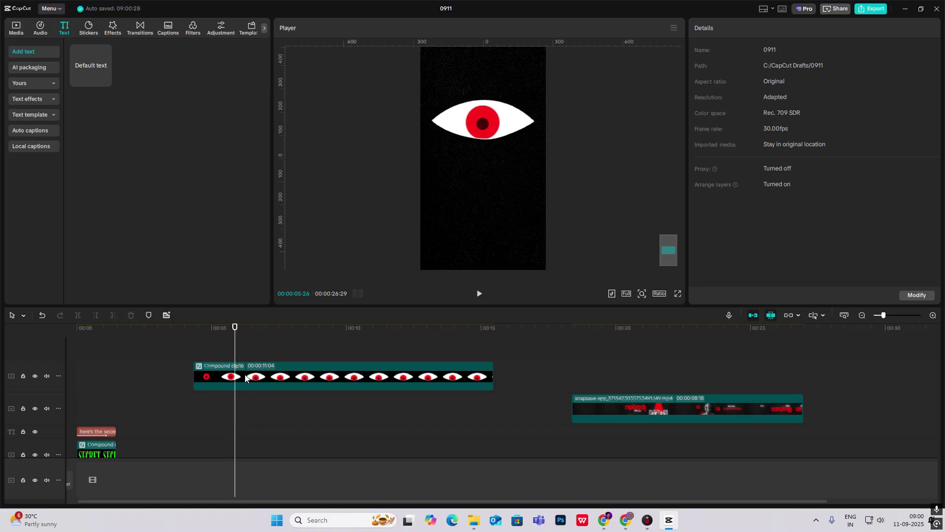
# Copy the white full-frame text shape from the compound clip nested inside the eye's compound clip and return to the main timeline
pyautogui.click(248, 377)
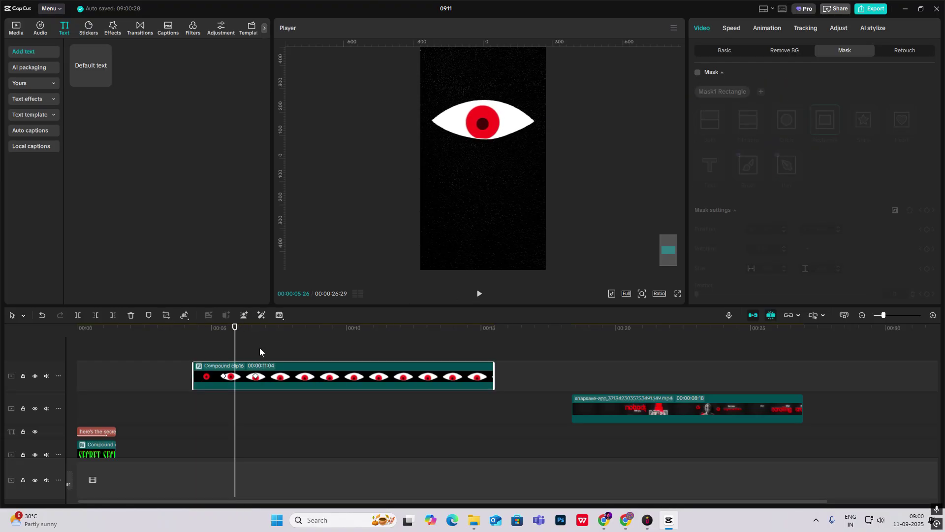
pyautogui.doubleClick(299, 372)
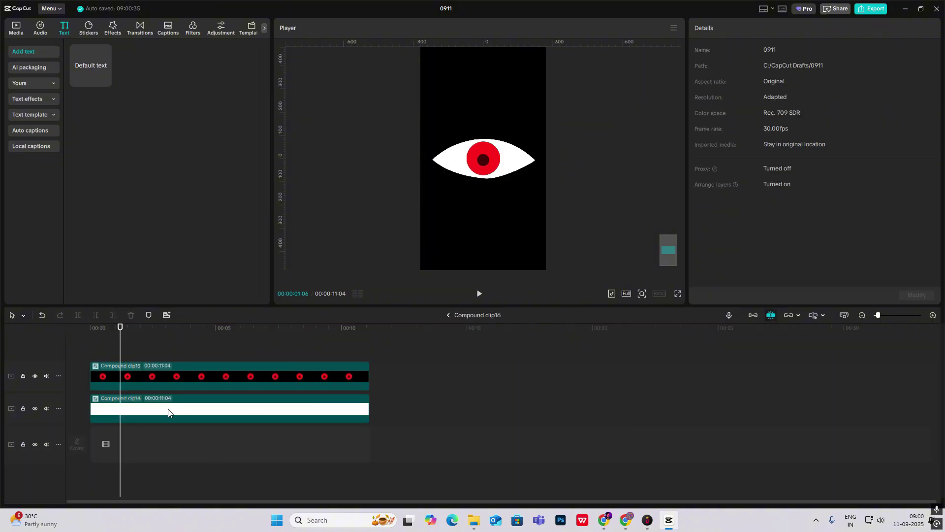
pyautogui.click(187, 402)
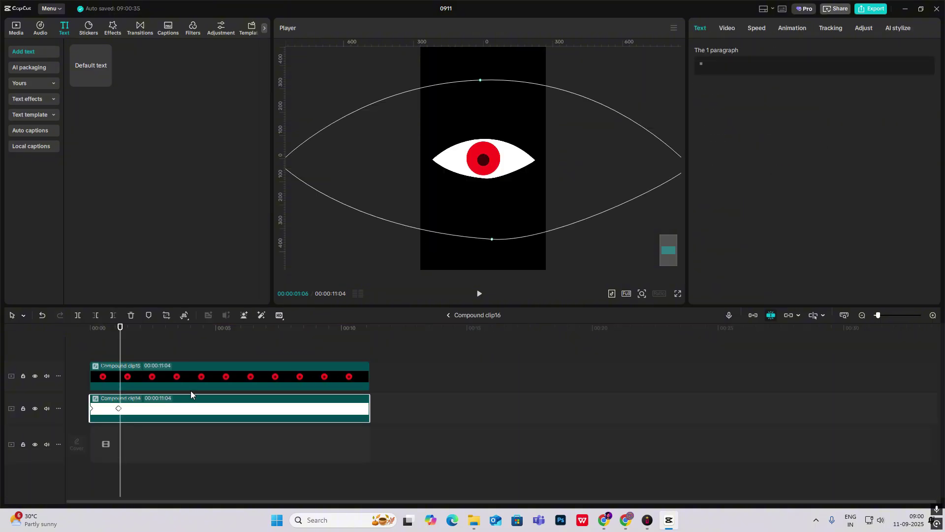
pyautogui.doubleClick(190, 391)
pyautogui.click(143, 393)
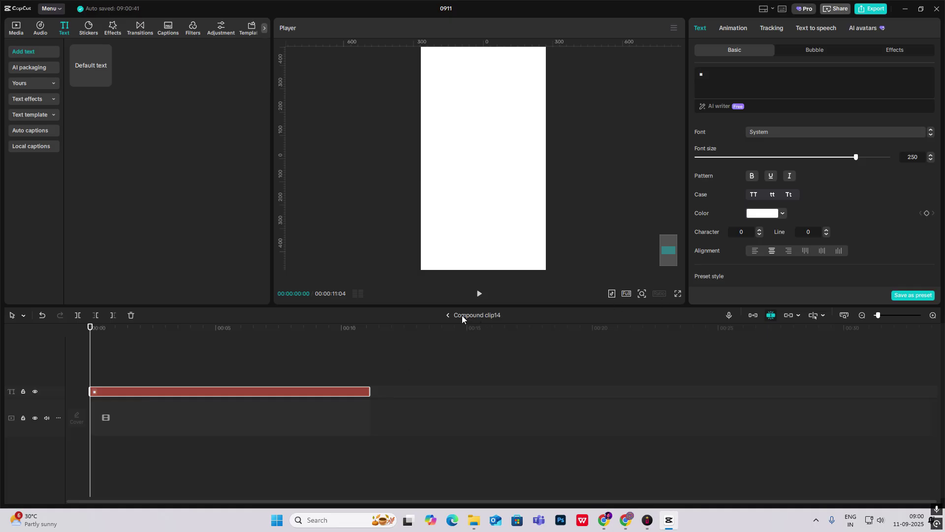
pyautogui.click(449, 315)
pyautogui.click(449, 315)
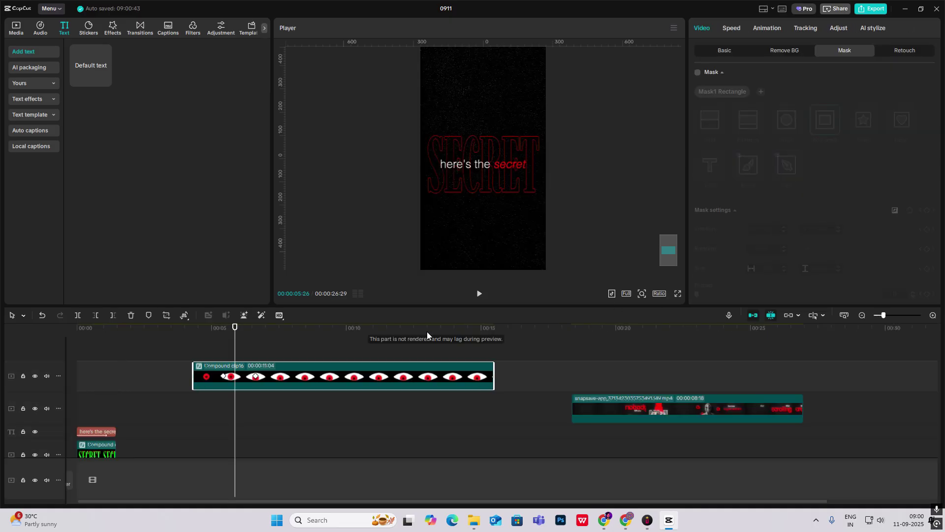
# Paste the white text shape above the eye compound clip, aligned with its start, and recolor it red (FF0009)
pyautogui.click(213, 349)
pyautogui.hotkey('ctrl', 'v')
pyautogui.moveTo(252, 362); pyautogui.dragTo(226, 368)
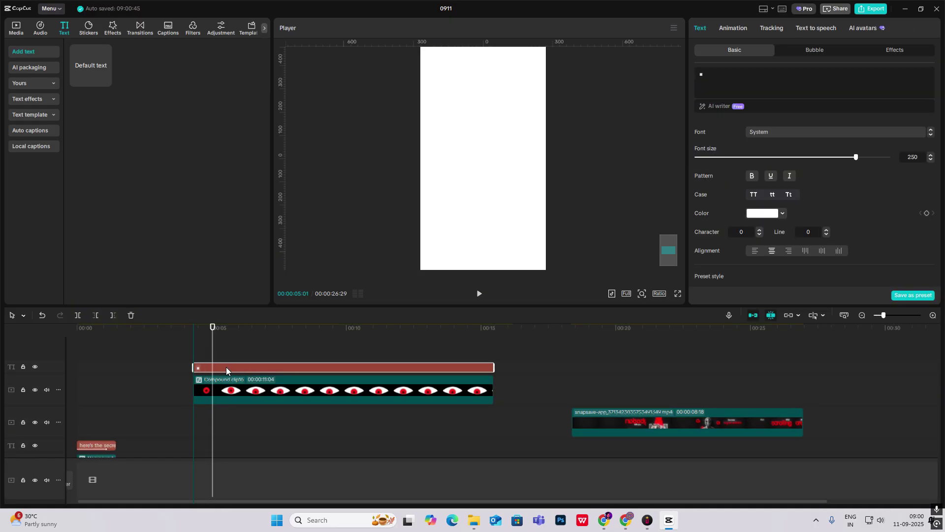
pyautogui.click(783, 213)
pyautogui.moveTo(771, 260); pyautogui.dragTo(834, 227)
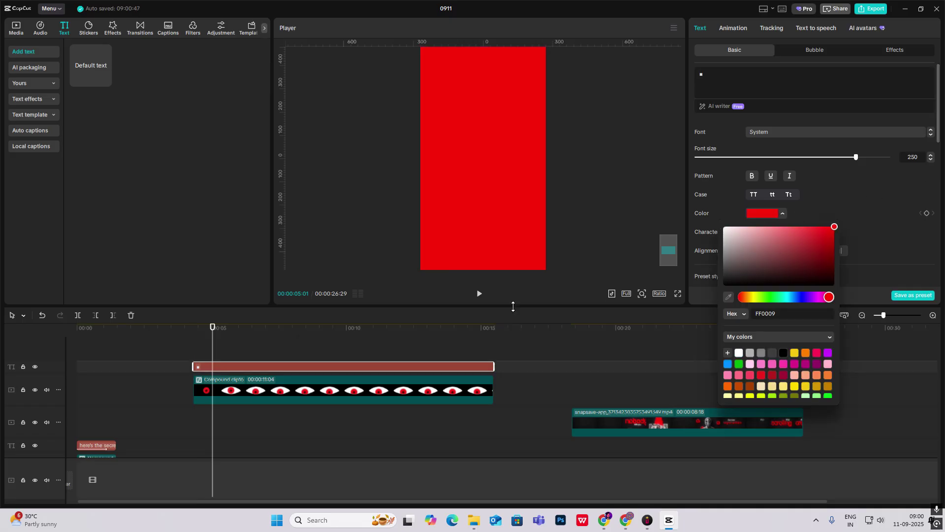
pyautogui.click(855, 179)
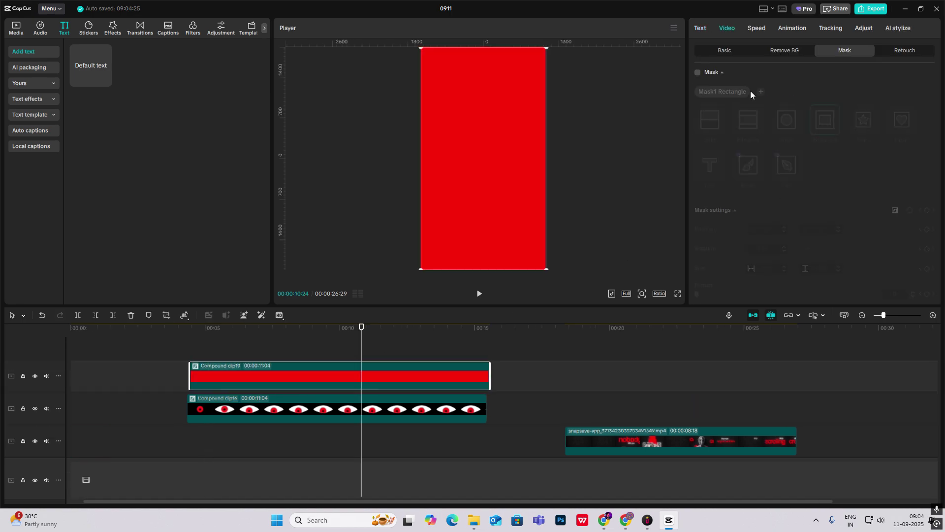
# Draw a Pen mask on the red clip shaped as a beam widening from the pupil to the frame's lower edge
pyautogui.click(698, 73)
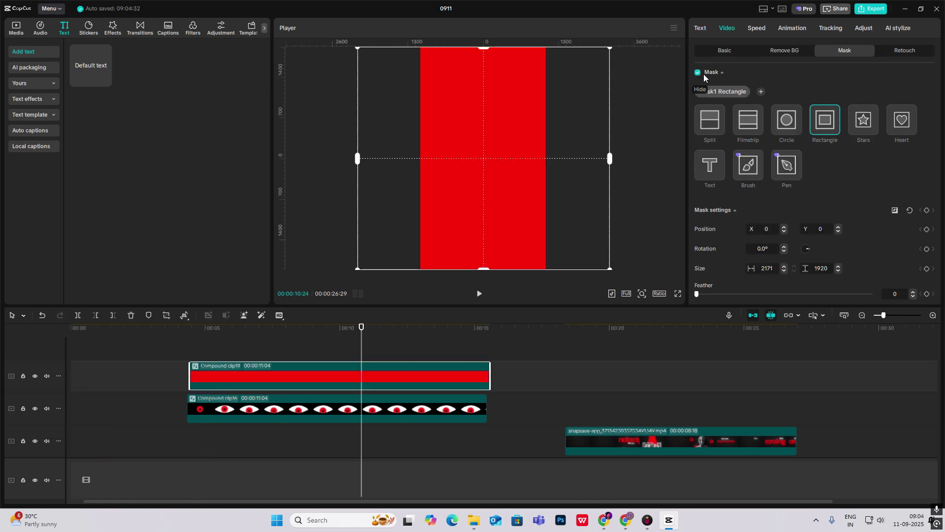
pyautogui.click(786, 165)
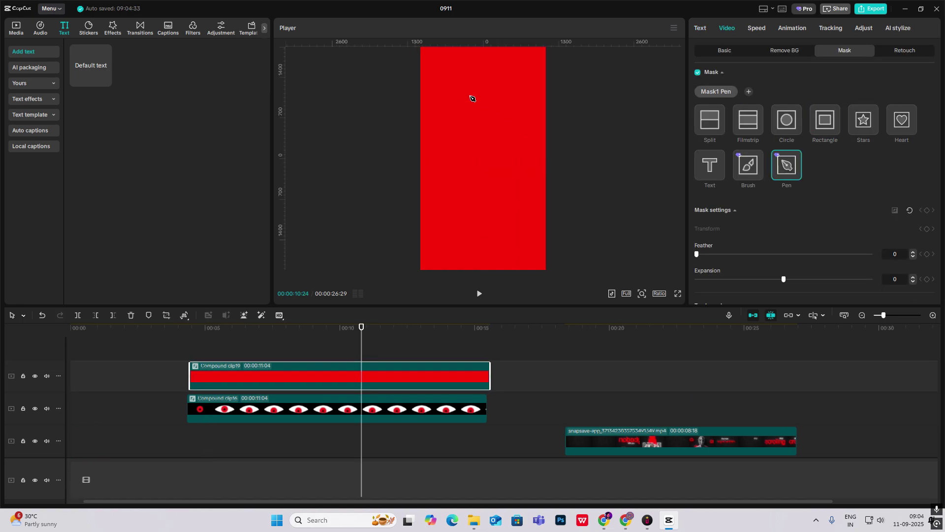
pyautogui.click(494, 98)
pyautogui.click(531, 269)
pyautogui.click(455, 269)
pyautogui.moveTo(455, 268); pyautogui.dragTo(445, 269)
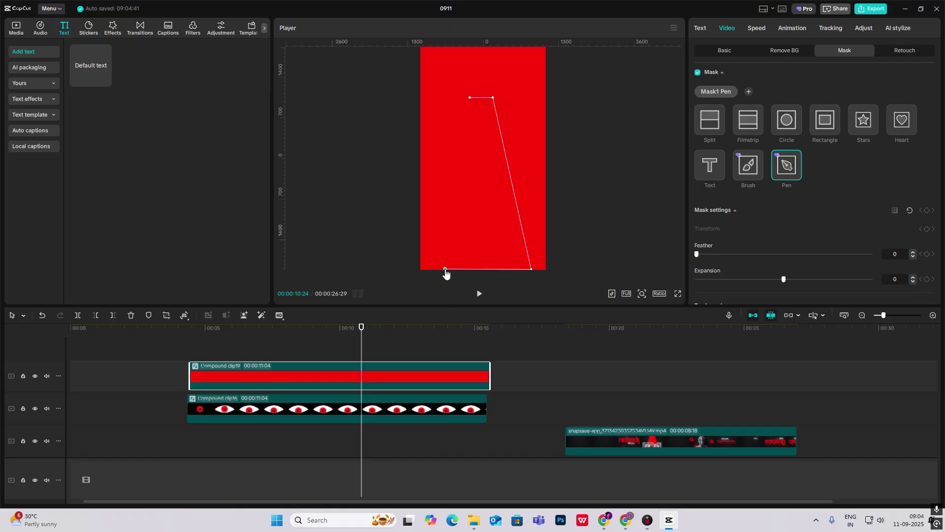
pyautogui.click(470, 98)
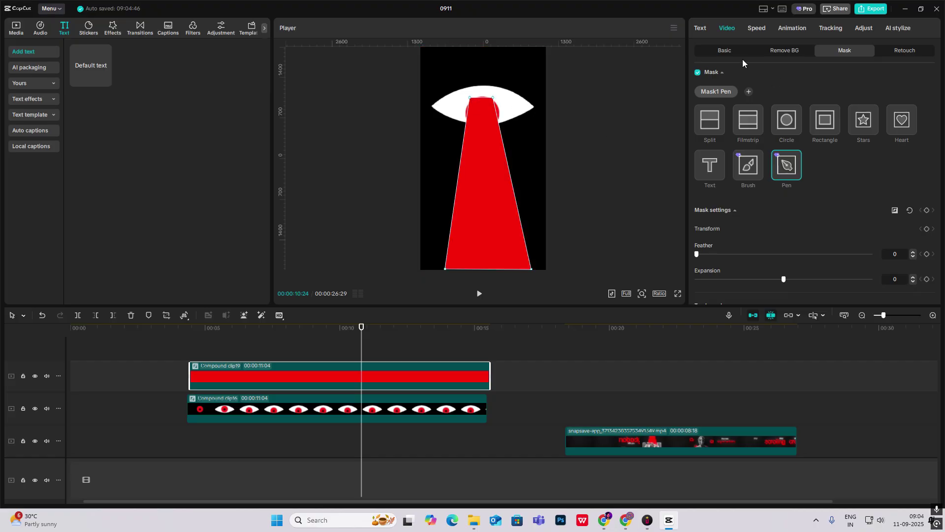
# Layer the red beam clip beneath the eye and position it at X 0, Y -203 so it starts at the pupil
pyautogui.click(728, 51)
pyautogui.moveTo(470, 186); pyautogui.dragTo(493, 203)
pyautogui.moveTo(495, 205); pyautogui.dragTo(495, 205)
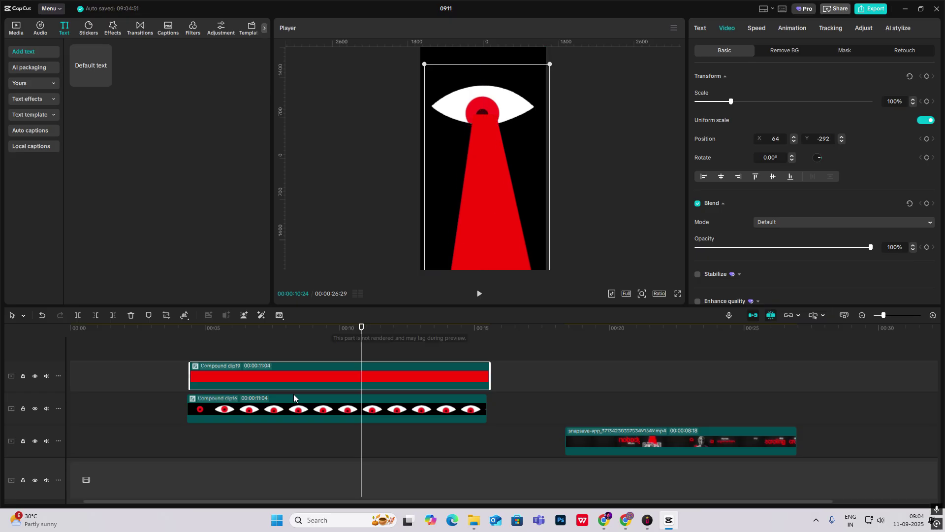
pyautogui.moveTo(293, 383); pyautogui.dragTo(289, 434)
pyautogui.moveTo(499, 187); pyautogui.dragTo(492, 184)
# Trim the beam's start to 00:00:06:04 and keyframe its scale width from 1% there to 100% at 00:00:07:29
pyautogui.click(236, 402)
pyautogui.moveTo(191, 407); pyautogui.dragTo(236, 406)
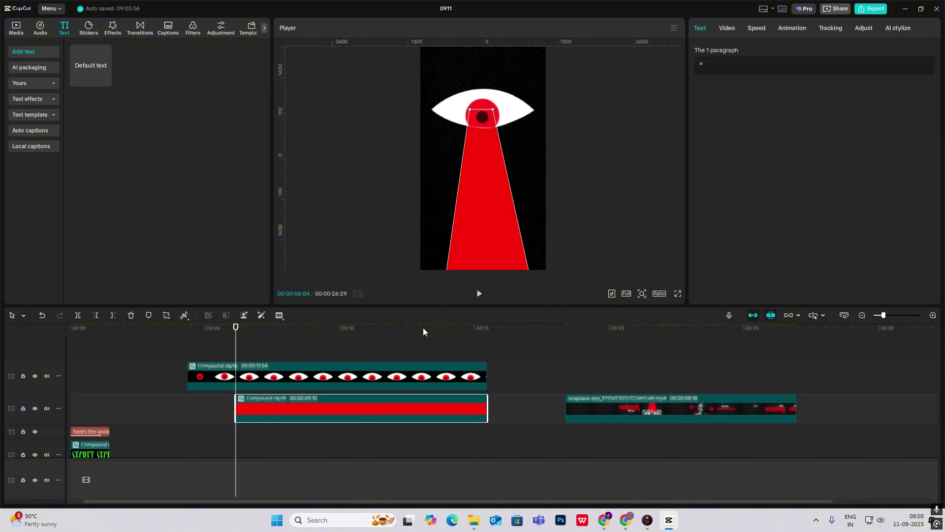
pyautogui.click(727, 28)
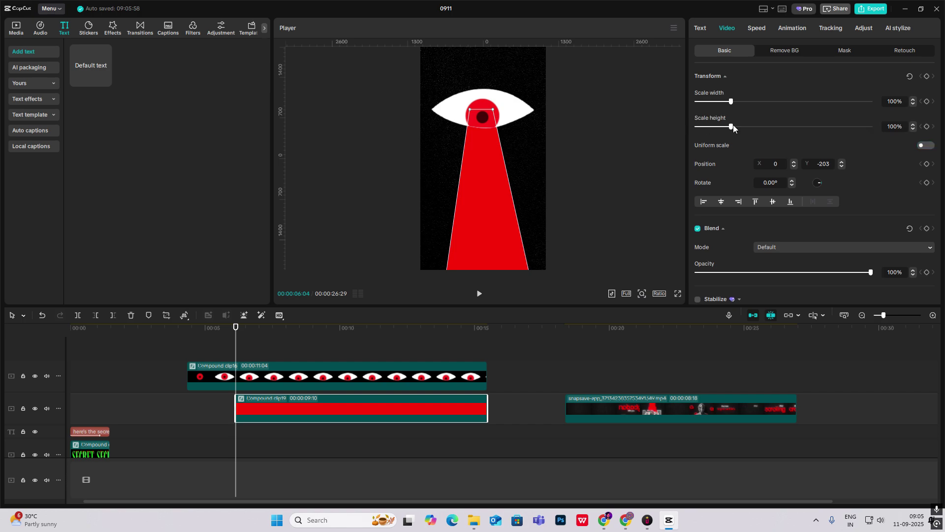
pyautogui.moveTo(730, 103); pyautogui.dragTo(605, 103)
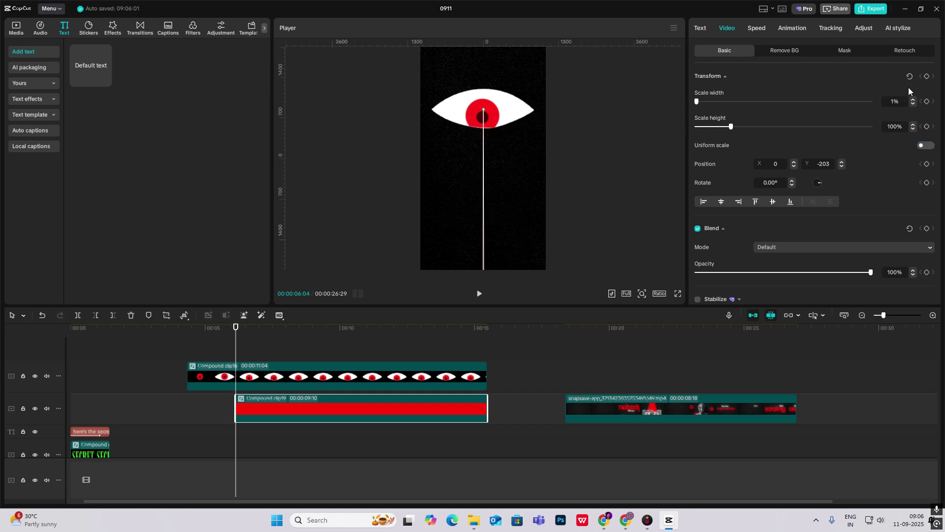
pyautogui.moveTo(236, 350); pyautogui.dragTo(285, 355)
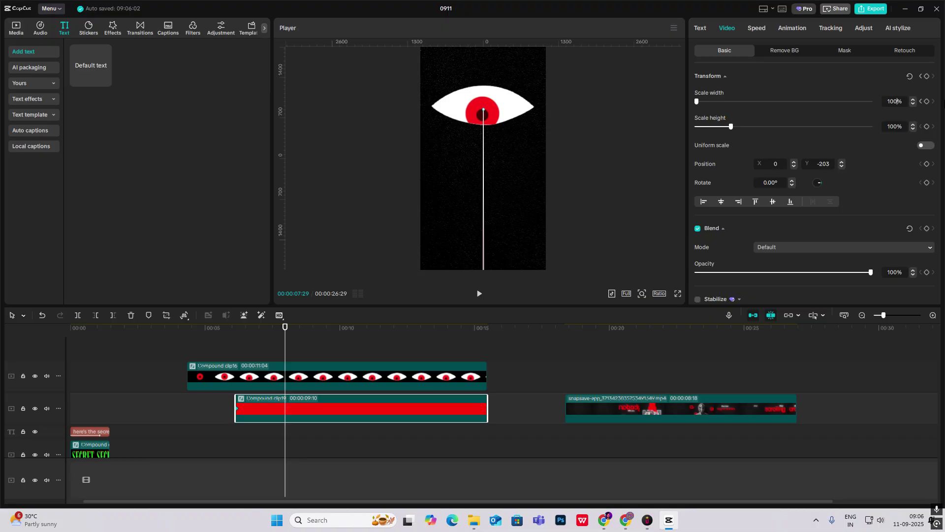
pyautogui.click(252, 349)
pyautogui.moveTo(253, 348); pyautogui.dragTo(301, 359)
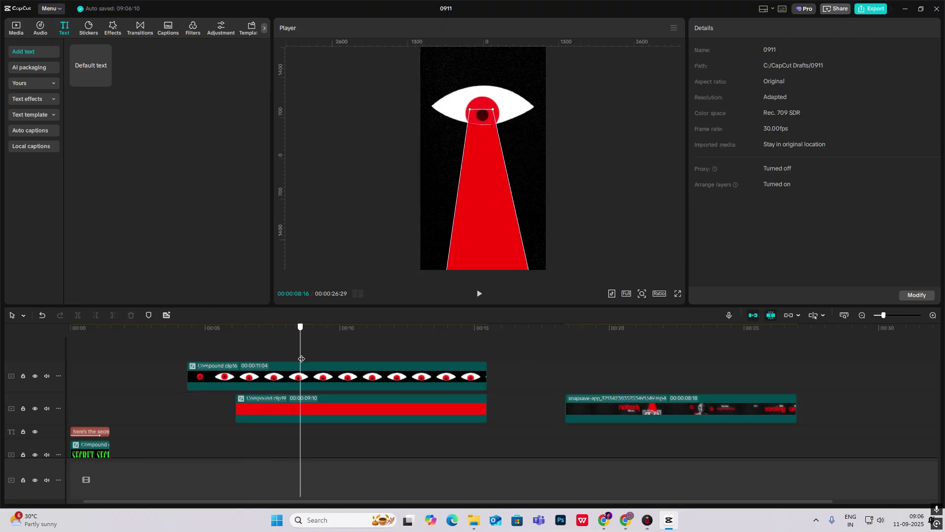
# Apply the Cubic Out preset curve to the beam's scale width animation, hide its keyframe graph and play back the opening
pyautogui.click(328, 408)
pyautogui.click(331, 394)
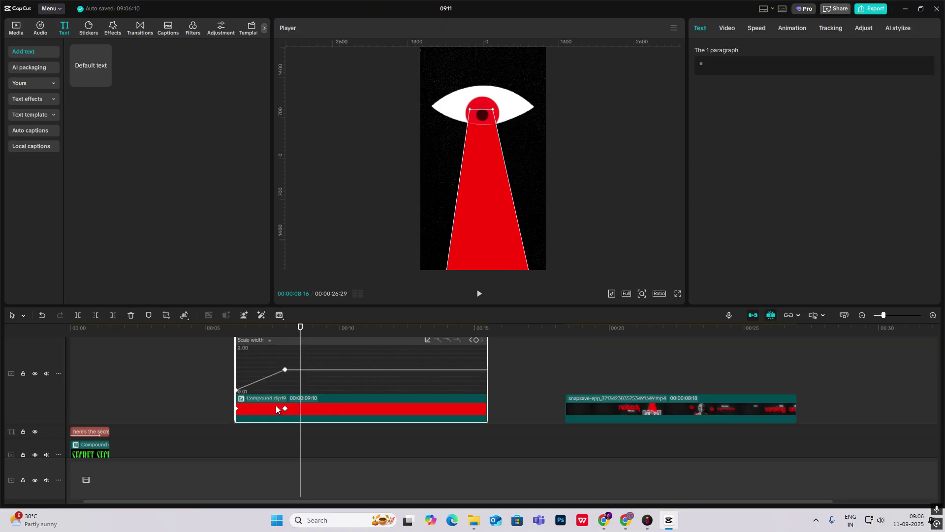
pyautogui.click(439, 410)
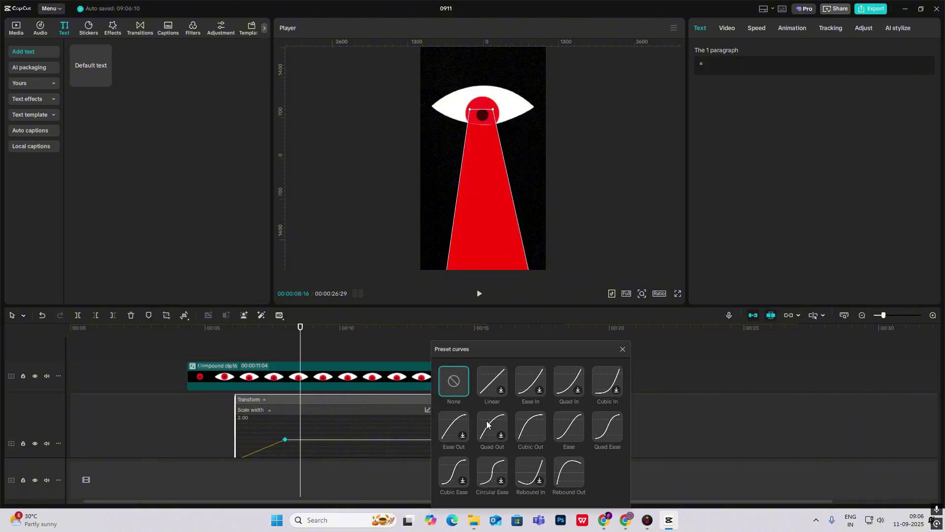
pyautogui.click(538, 431)
pyautogui.click(622, 349)
pyautogui.click(341, 401)
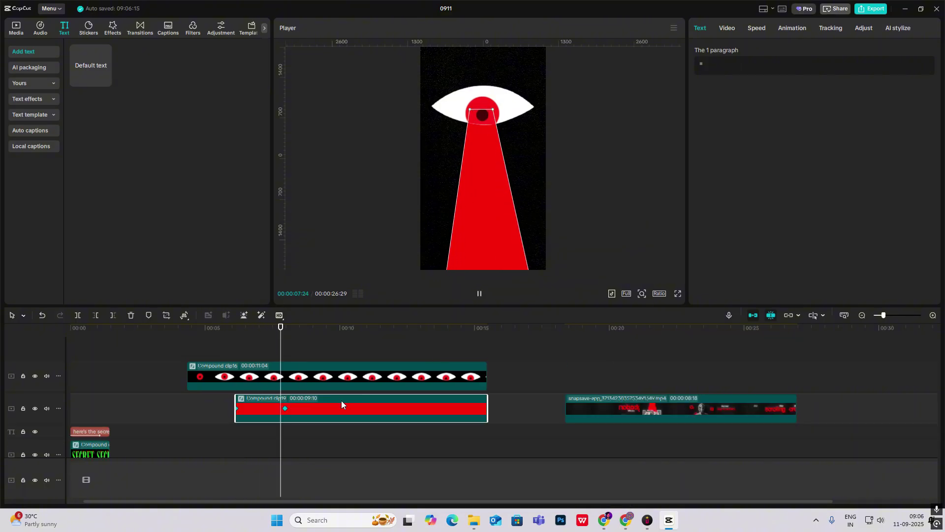
pyautogui.click(226, 347)
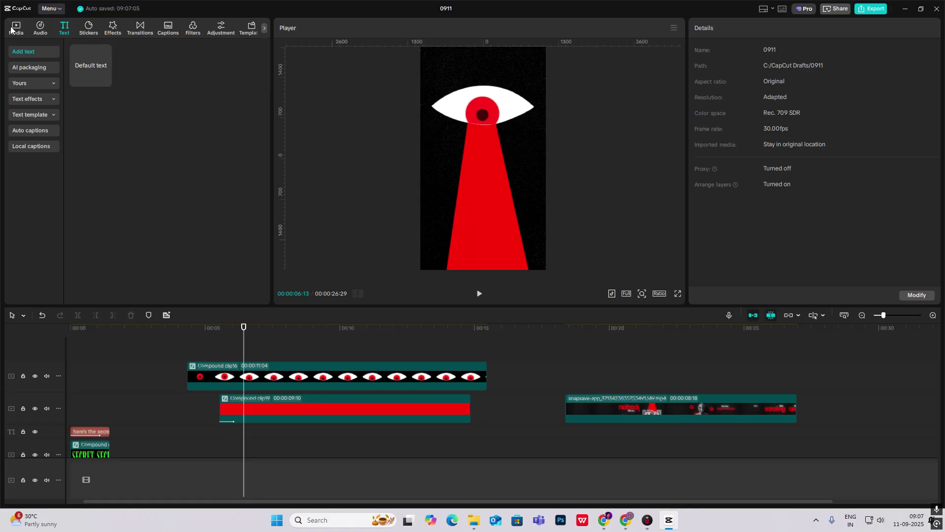
# Add the dollar bill image on a track above the eye, scaled to 74% and positioned at Y -369 over the beam
pyautogui.click(12, 29)
pyautogui.moveTo(161, 94); pyautogui.dragTo(229, 374)
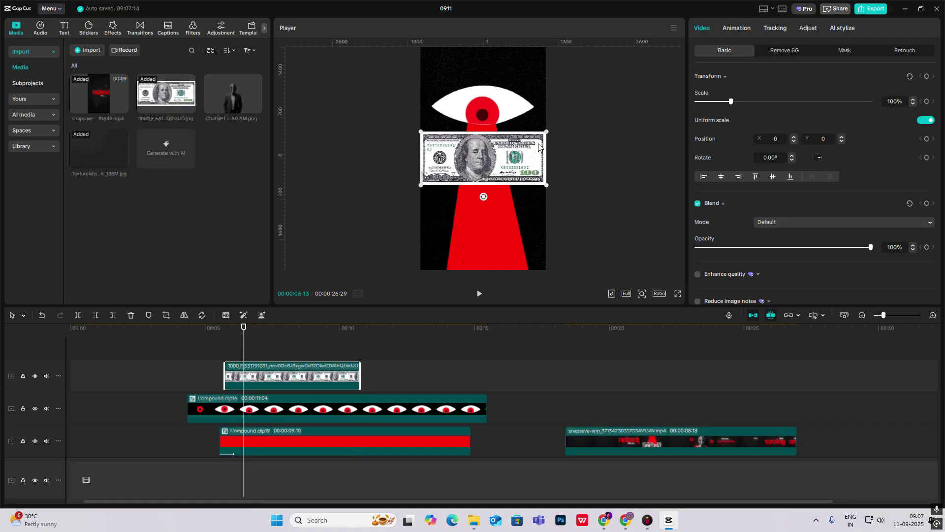
pyautogui.moveTo(549, 132); pyautogui.dragTo(533, 161)
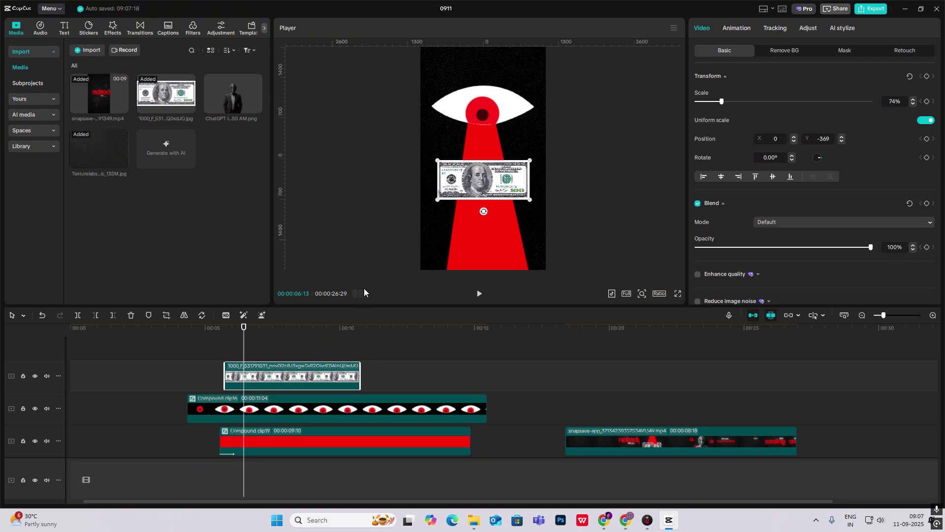
# Trim the start of the dollar bill clip to 00:00:06:06
pyautogui.scroll(-2, 197, 399)
pyautogui.scroll(2, 197, 401)
pyautogui.moveTo(220, 356); pyautogui.dragTo(238, 371)
pyautogui.click(254, 365)
# Cut a small irregular piece out of the dollar bill, just beside the portrait, with a closed Pen mask
pyautogui.click(845, 51)
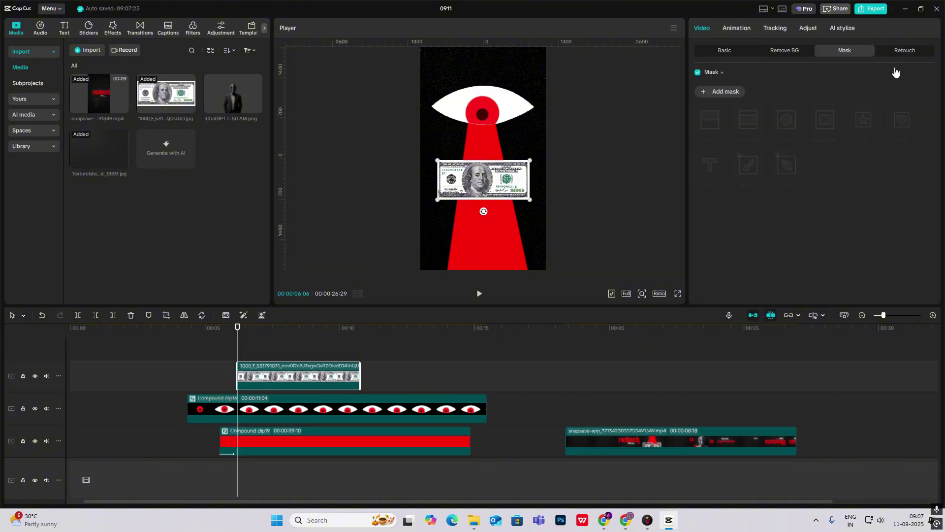
pyautogui.click(721, 92)
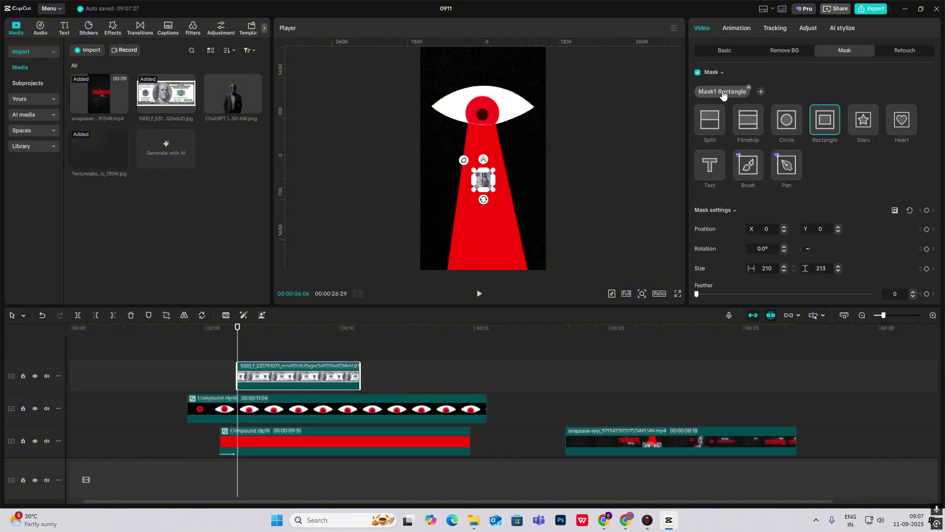
pyautogui.click(783, 170)
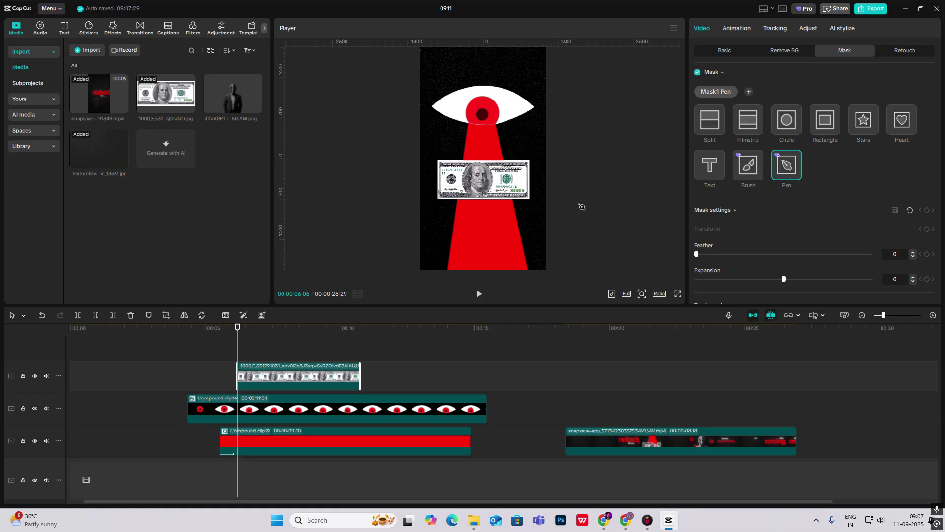
pyautogui.click(642, 294)
pyautogui.moveTo(624, 310); pyautogui.dragTo(632, 311)
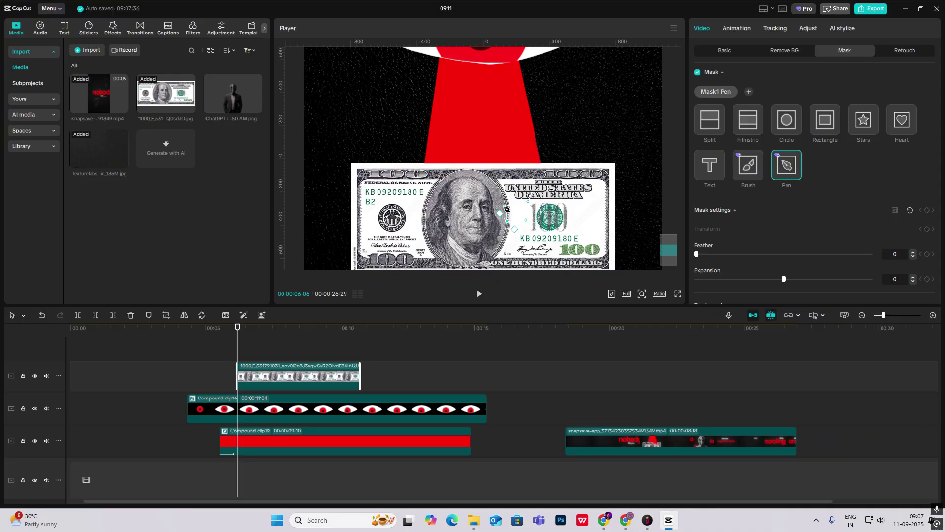
pyautogui.click(508, 209)
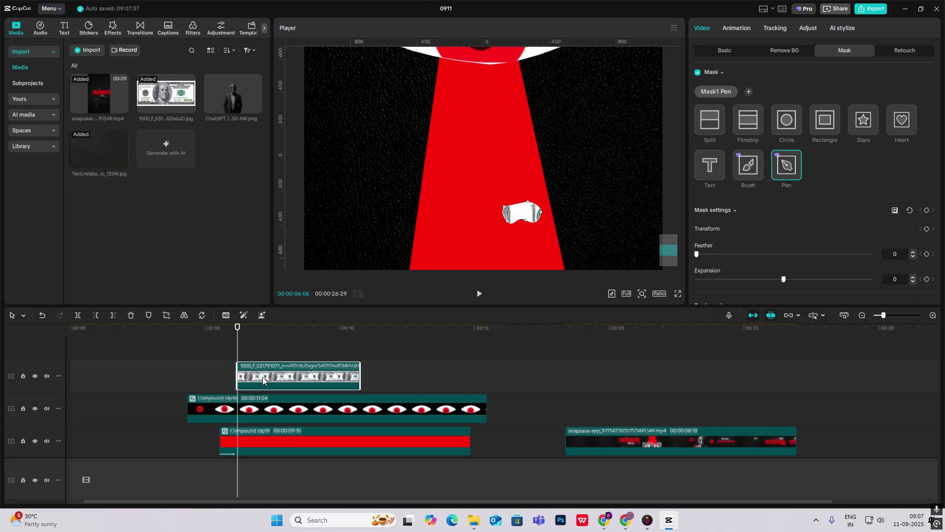
# Duplicate the bill piece, reshape the copy's Pen mask into a second fragment above the first, and duplicate that fragment onto another track
pyautogui.hotkey('ctrl', 'c')
pyautogui.hotkey('ctrl', 'v')
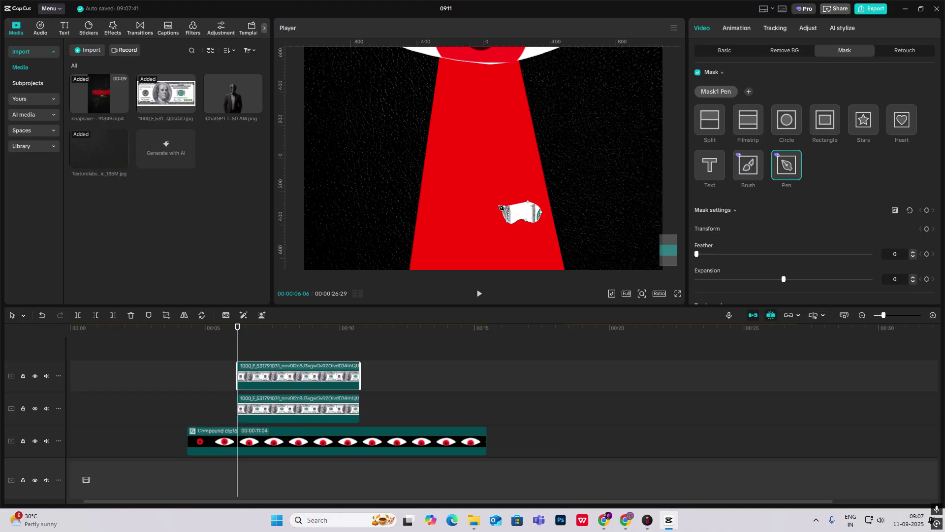
pyautogui.moveTo(505, 209); pyautogui.dragTo(502, 184)
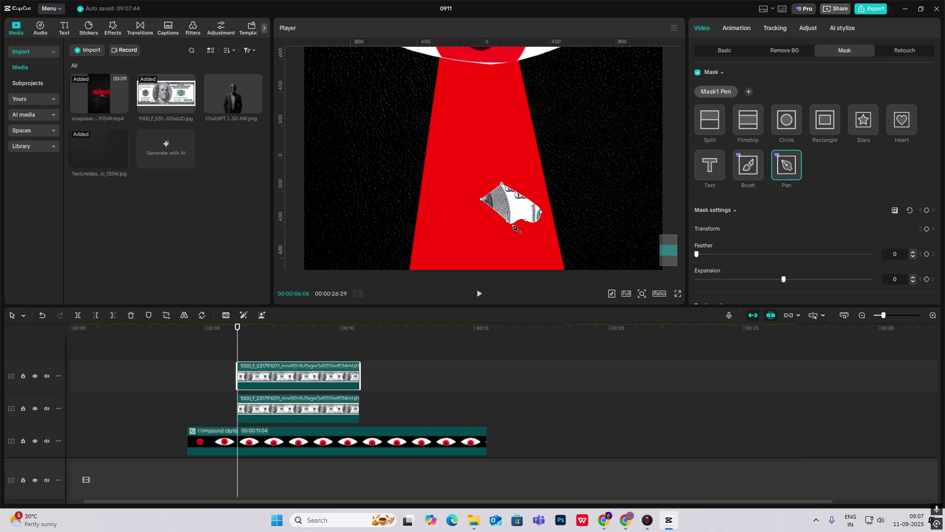
pyautogui.moveTo(509, 224); pyautogui.dragTo(530, 185)
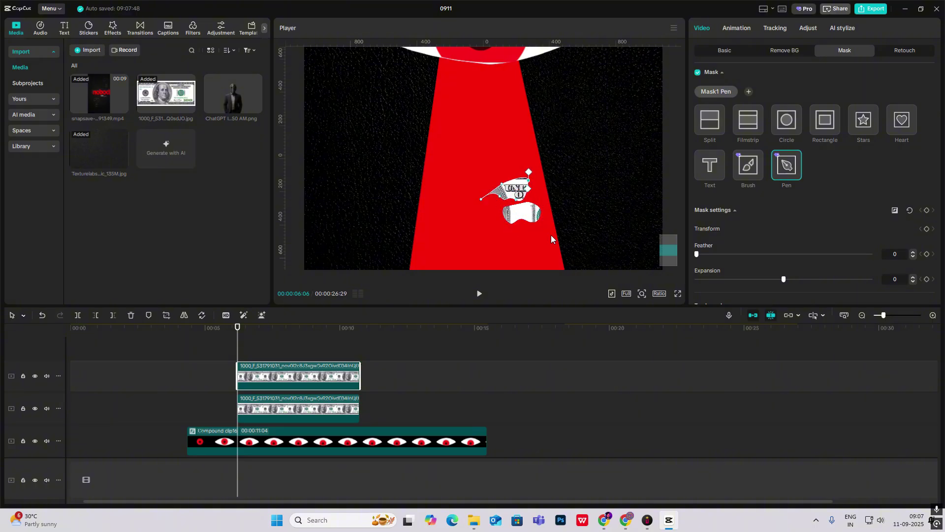
pyautogui.keyDown('alt'); pyautogui.moveTo(272, 378); pyautogui.dragTo(279, 359); pyautogui.keyUp('alt')
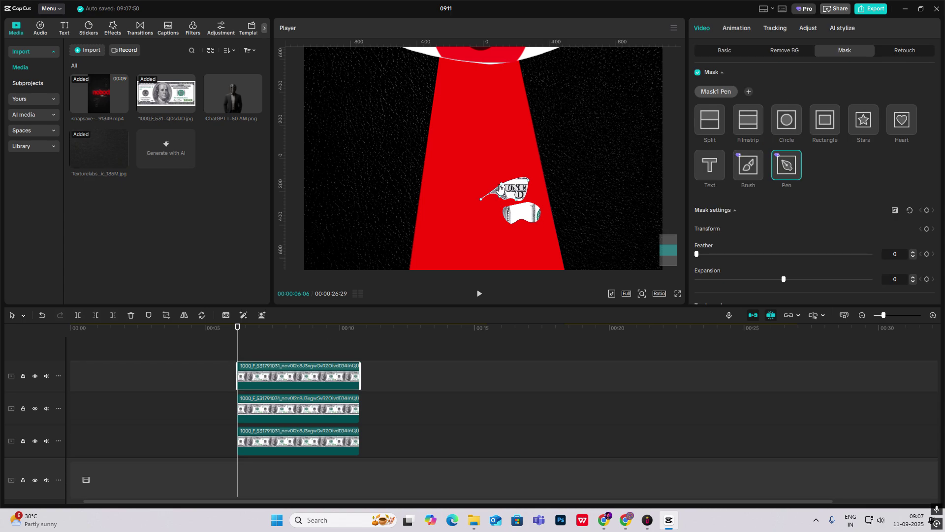
# Reshape the newest bill copy's Pen mask into a thin fragment along the bill's upper edge, above the second fragment
pyautogui.moveTo(500, 188); pyautogui.dragTo(506, 151)
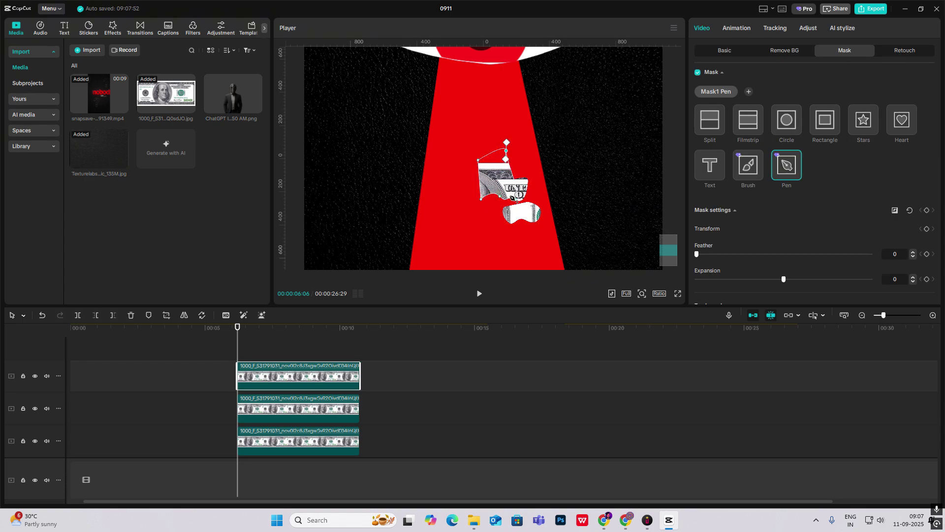
pyautogui.moveTo(502, 200); pyautogui.dragTo(510, 175)
pyautogui.moveTo(481, 199); pyautogui.dragTo(458, 211)
# Duplicate the bill clip twice more and reshape the copies' Pen masks into one fragment left of the portrait and one at its lower part
pyautogui.hotkey('ctrl', 'v')
pyautogui.moveTo(512, 175); pyautogui.dragTo(429, 213)
pyautogui.keyDown('alt'); pyautogui.moveTo(291, 376); pyautogui.dragTo(291, 352); pyautogui.keyUp('alt')
pyautogui.moveTo(458, 213); pyautogui.dragTo(474, 226)
pyautogui.scroll(-1, 367, 361)
pyautogui.scroll(-1, 313, 391)
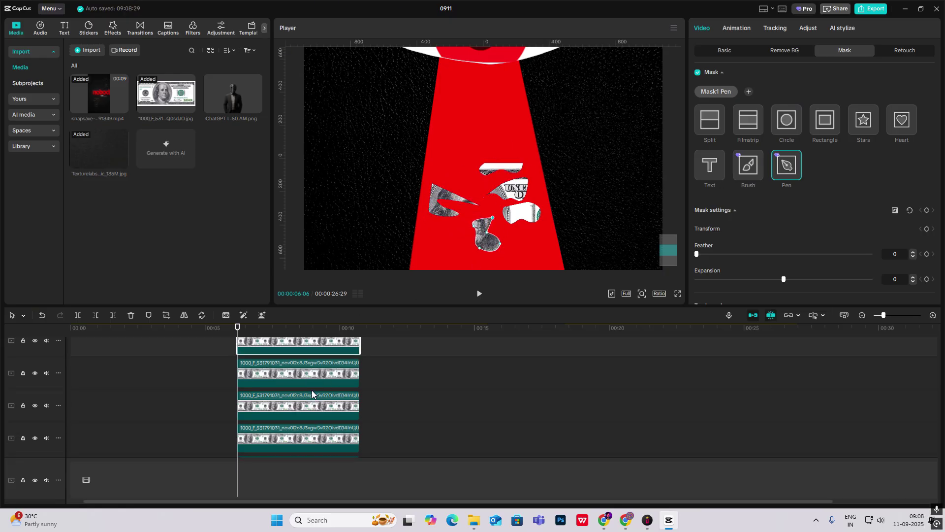
pyautogui.scroll(1, 312, 394)
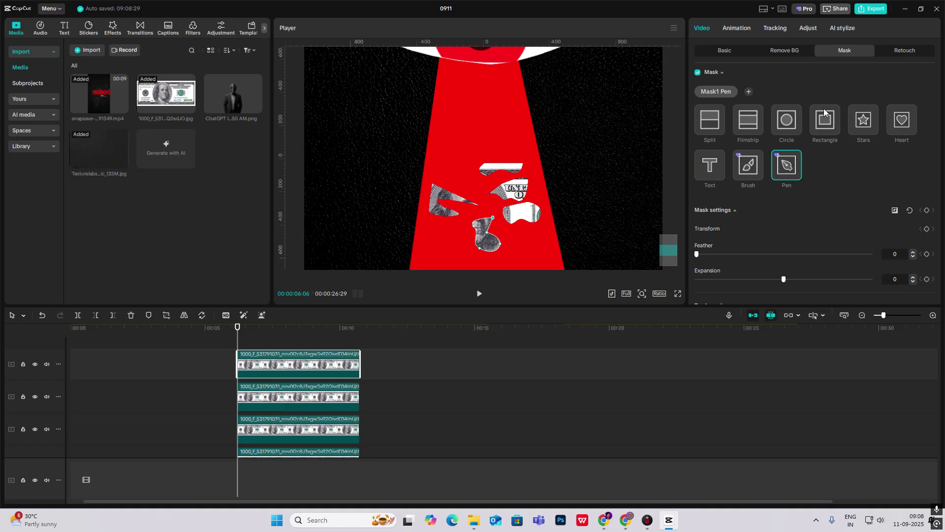
# Add a mask settings keyframe to the topmost bill fragment clip and place it at about 00:00:06:19
pyautogui.click(928, 210)
pyautogui.scroll(-1, 284, 385)
pyautogui.click(269, 364)
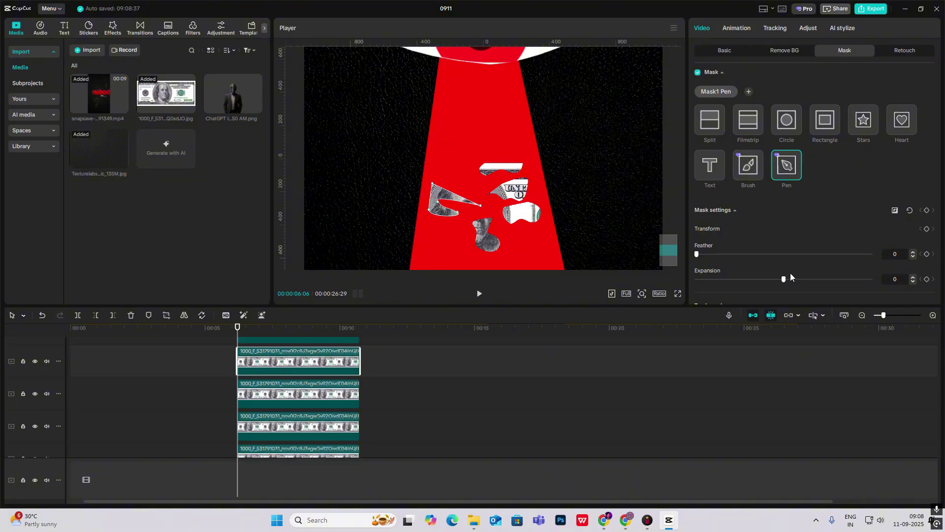
pyautogui.scroll(1, 301, 384)
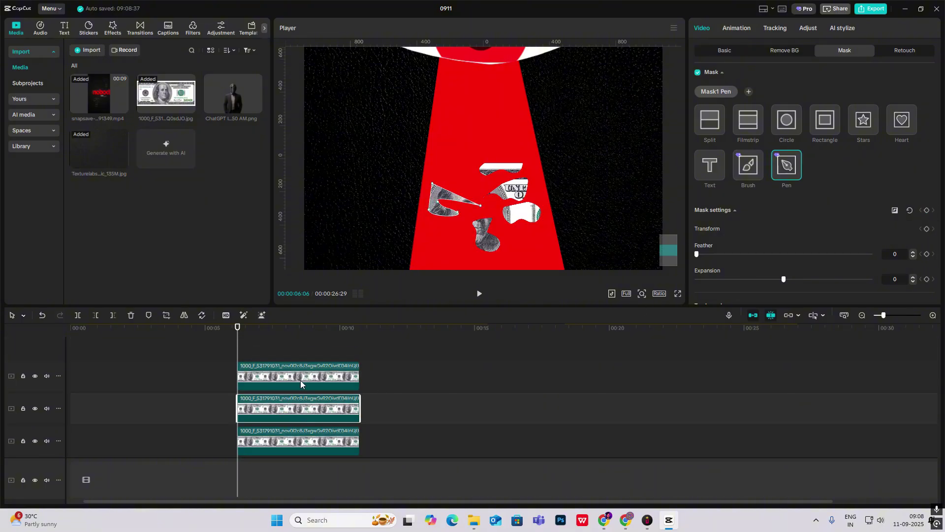
pyautogui.click(246, 381)
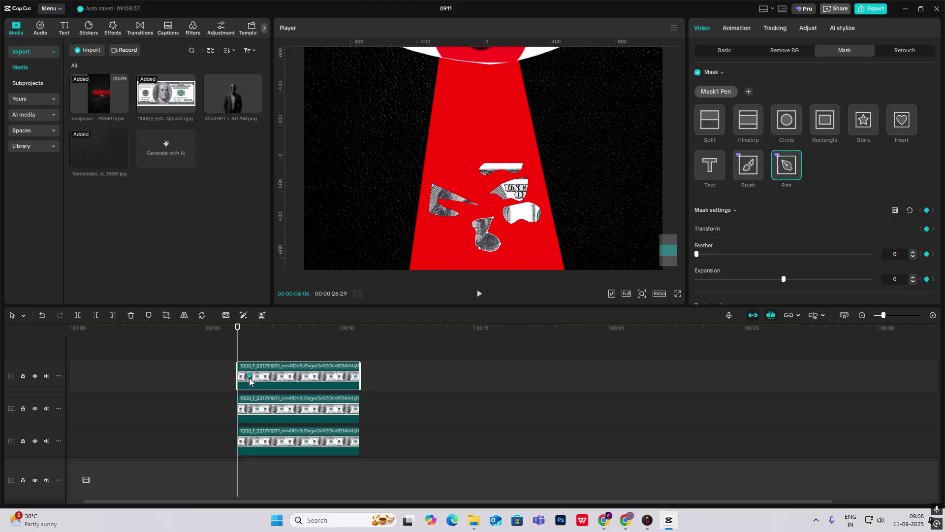
pyautogui.moveTo(237, 354); pyautogui.dragTo(249, 359)
# Add mask settings keyframes at 00:00:06:19 to the remaining bill fragment clips
pyautogui.click(272, 402)
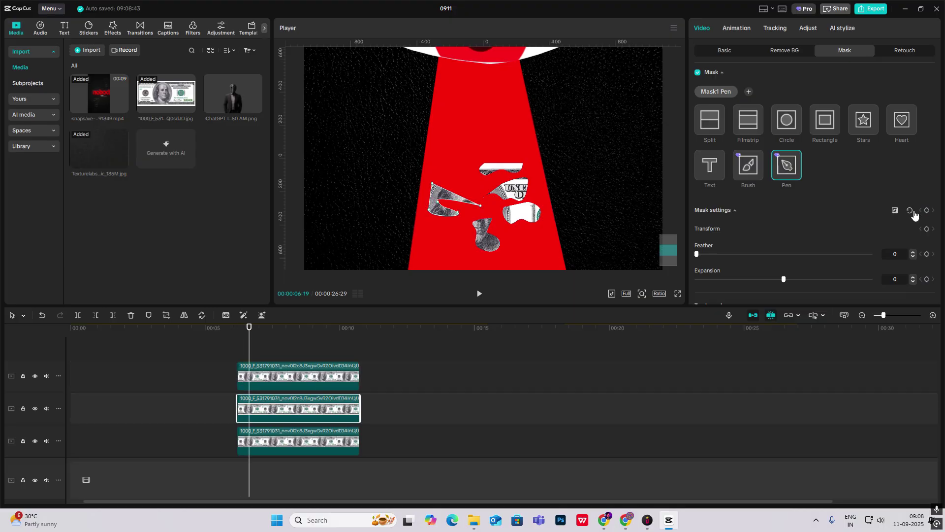
pyautogui.click(927, 210)
pyautogui.scroll(-2, 276, 384)
pyautogui.click(275, 386)
pyautogui.click(339, 381)
pyautogui.click(335, 409)
pyautogui.click(927, 210)
pyautogui.scroll(2, 275, 379)
# At 00:00:07:10, spread the topmost fragment's Pen mask points outward until the mask encloses the entire dollar bill
pyautogui.moveTo(249, 355); pyautogui.dragTo(268, 364)
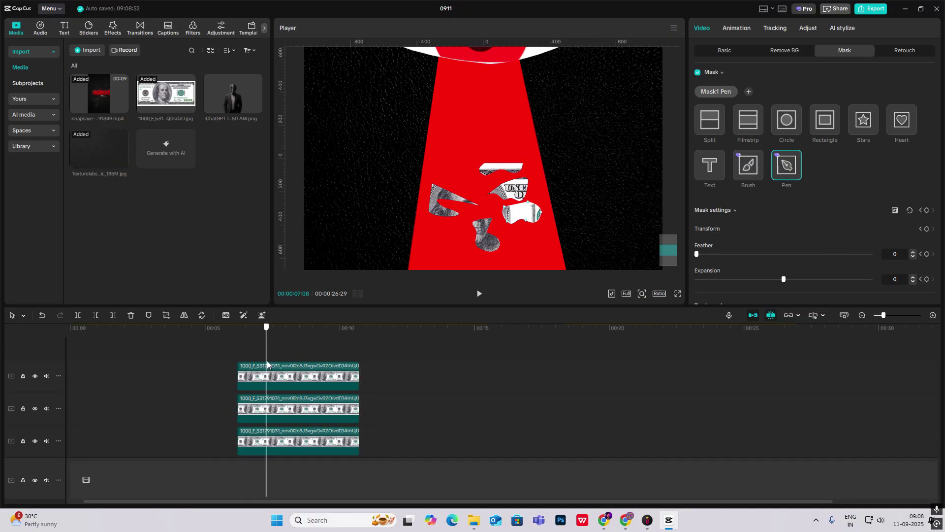
pyautogui.click(268, 367)
pyautogui.moveTo(488, 232); pyautogui.dragTo(630, 172)
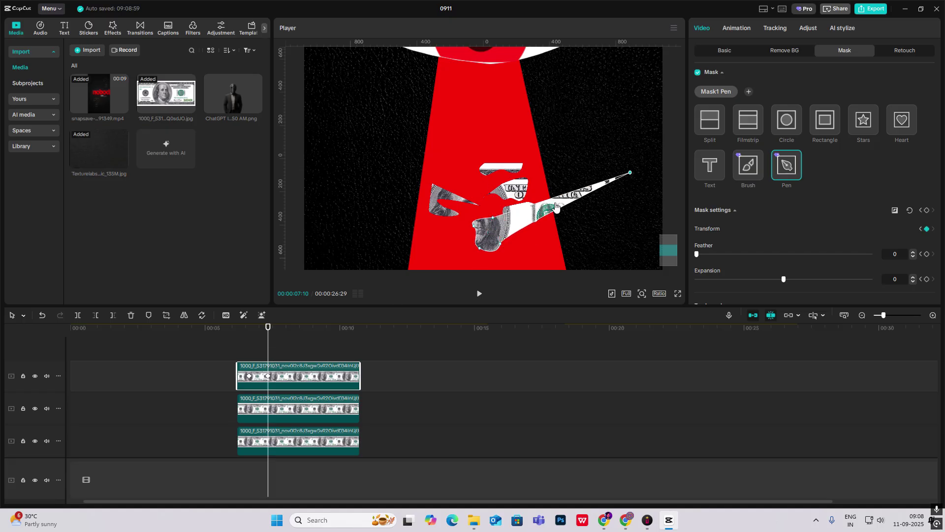
pyautogui.moveTo(474, 233); pyautogui.dragTo(343, 201)
pyautogui.moveTo(493, 217); pyautogui.dragTo(488, 96)
pyautogui.moveTo(500, 244); pyautogui.dragTo(678, 366)
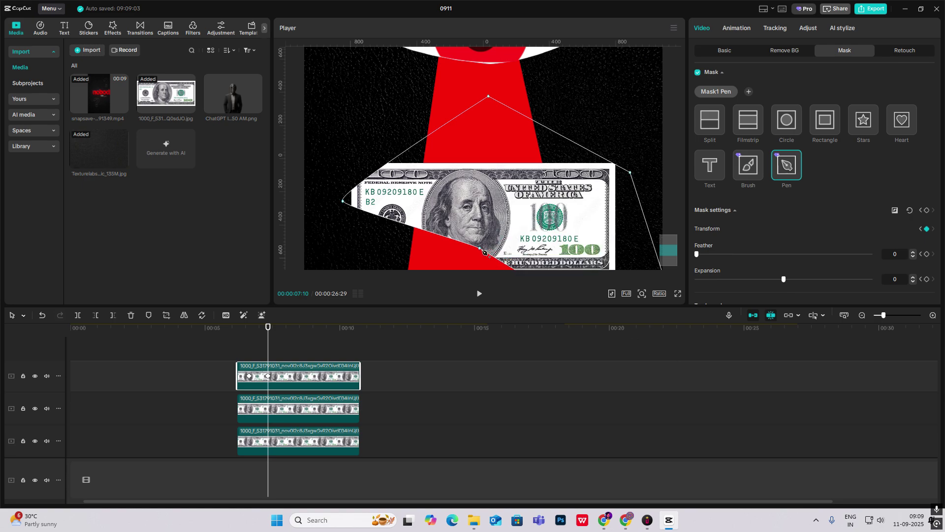
pyautogui.moveTo(483, 250); pyautogui.dragTo(335, 309)
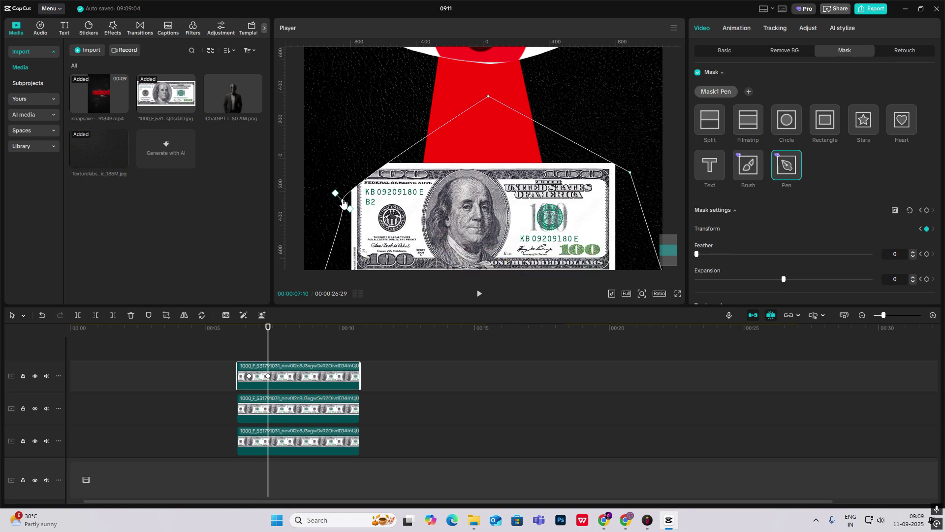
pyautogui.moveTo(343, 201); pyautogui.dragTo(314, 143)
pyautogui.moveTo(631, 172); pyautogui.dragTo(648, 140)
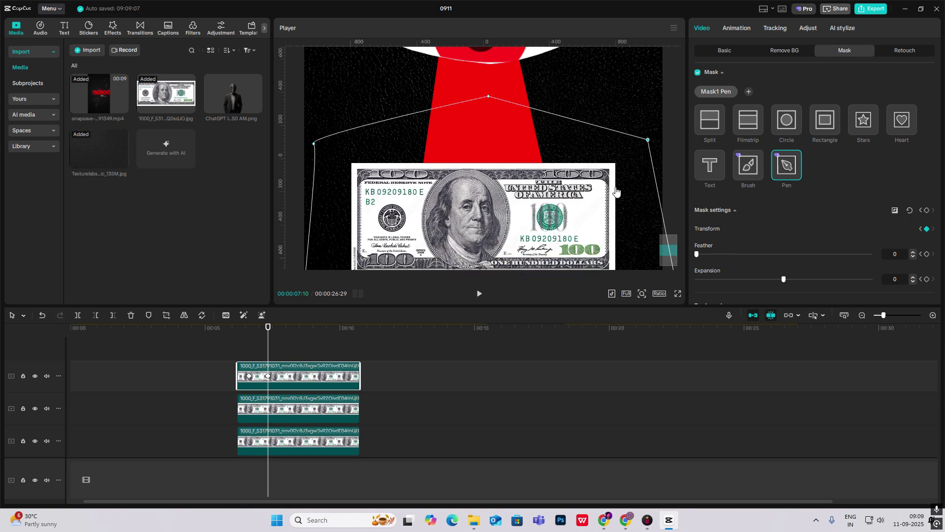
pyautogui.scroll(-3, 616, 194)
# Disable the topmost bill clip and expand the second clip's Pen mask at 00:00:07:10 to enclose the whole bill
pyautogui.click(279, 407)
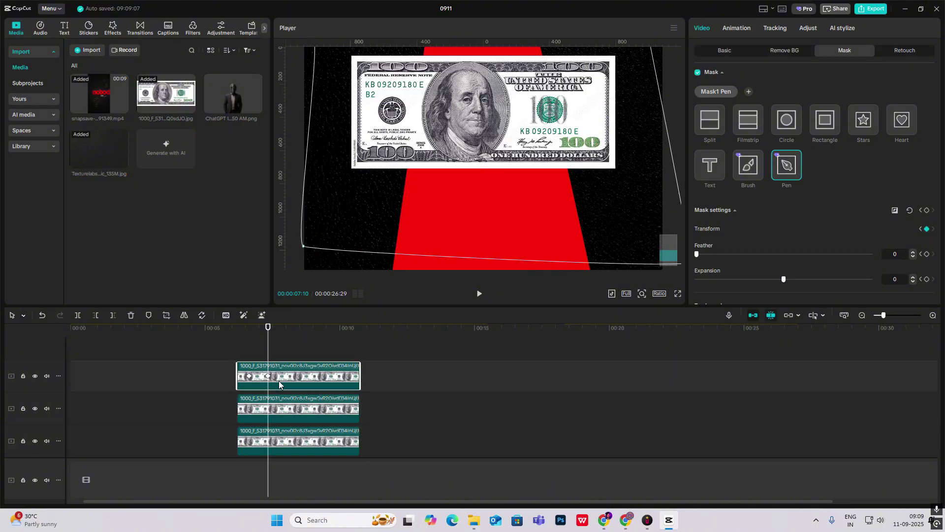
pyautogui.click(315, 376)
pyautogui.click(289, 410)
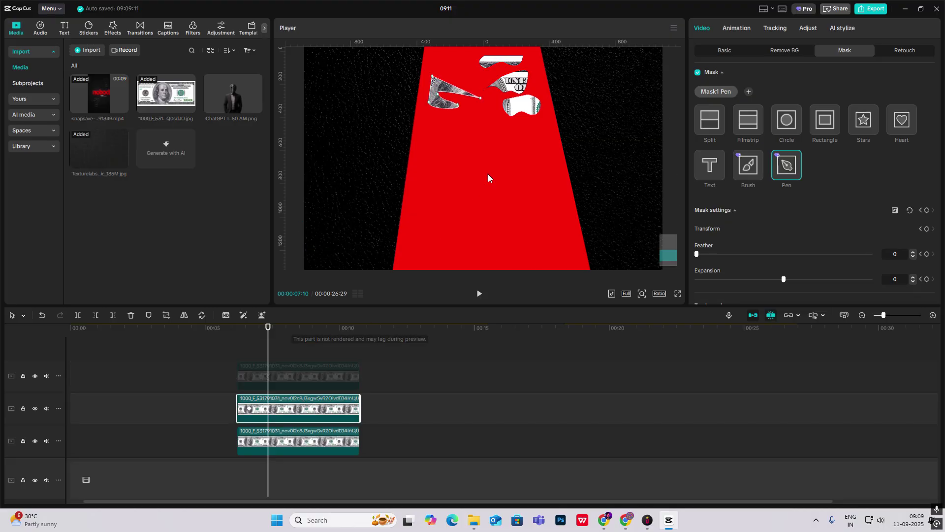
pyautogui.moveTo(491, 102); pyautogui.dragTo(654, 161)
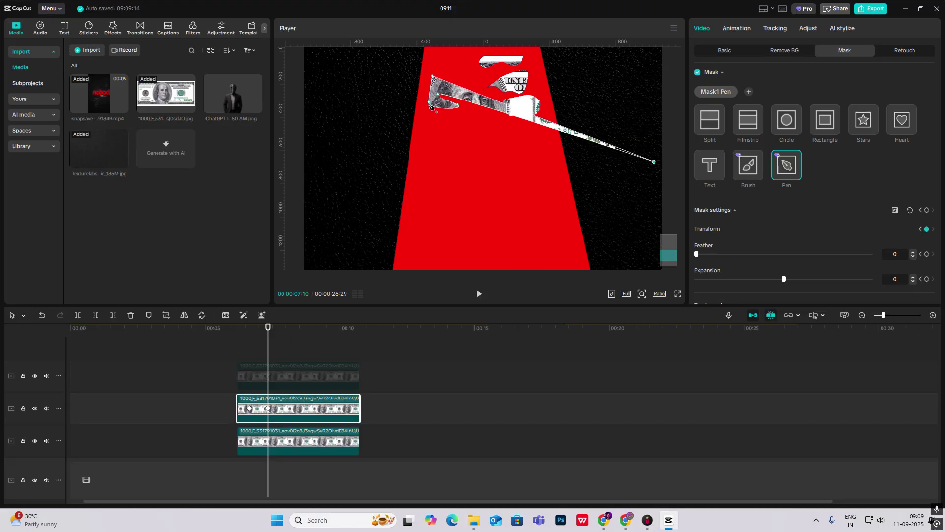
pyautogui.moveTo(432, 107); pyautogui.dragTo(305, 197)
pyautogui.moveTo(458, 109); pyautogui.dragTo(569, 229)
pyautogui.moveTo(433, 76); pyautogui.dragTo(341, 4)
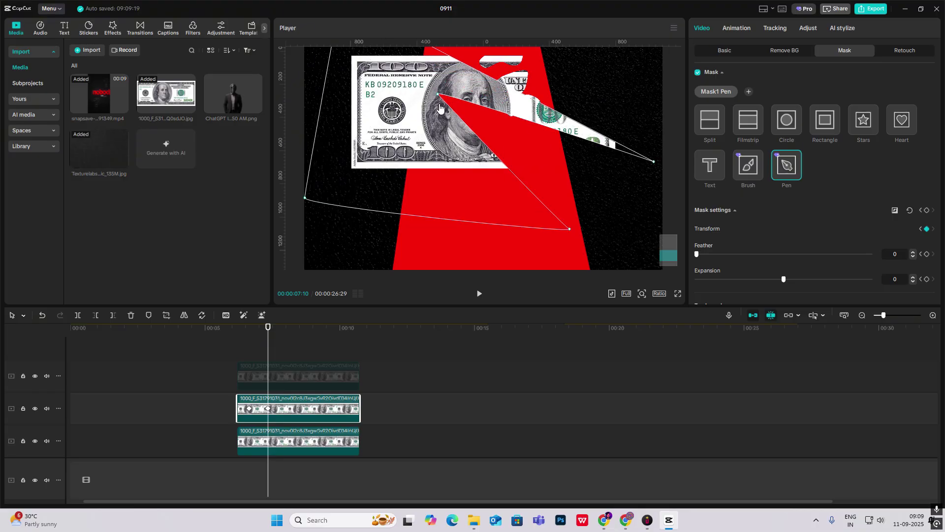
pyautogui.moveTo(437, 96); pyautogui.dragTo(664, 202)
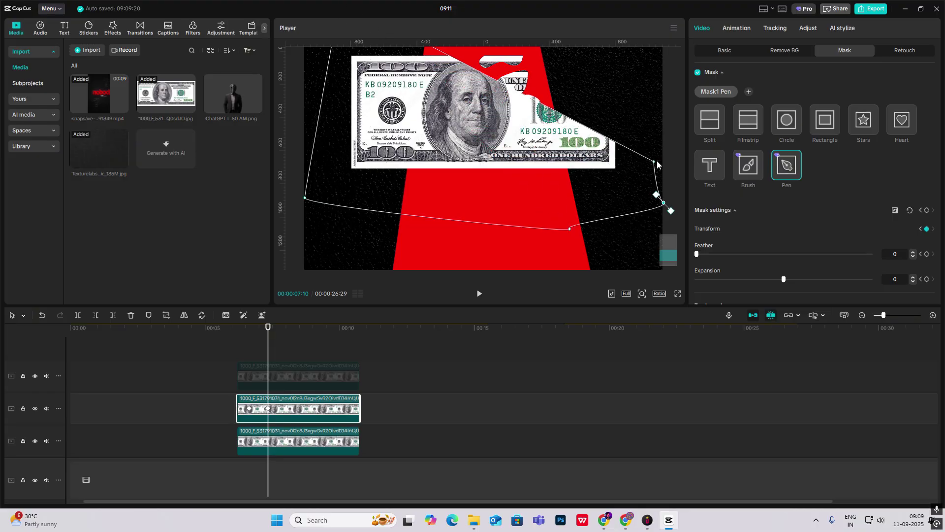
pyautogui.moveTo(654, 162); pyautogui.dragTo(700, 32)
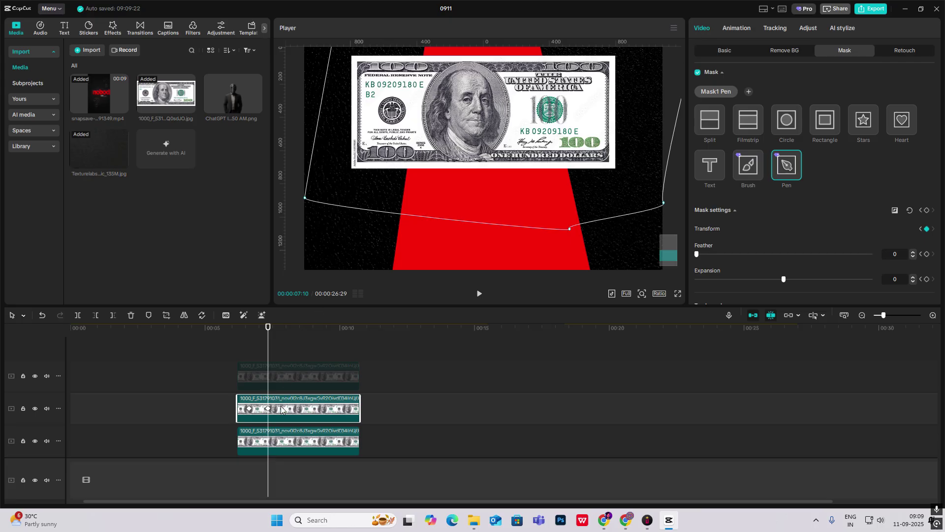
# Disable the second bill clip and expand the next fragment's Pen mask at 00:00:07:10 to cover the whole bill
pyautogui.press('v')
pyautogui.scroll(-2, 295, 406)
pyautogui.click(295, 395)
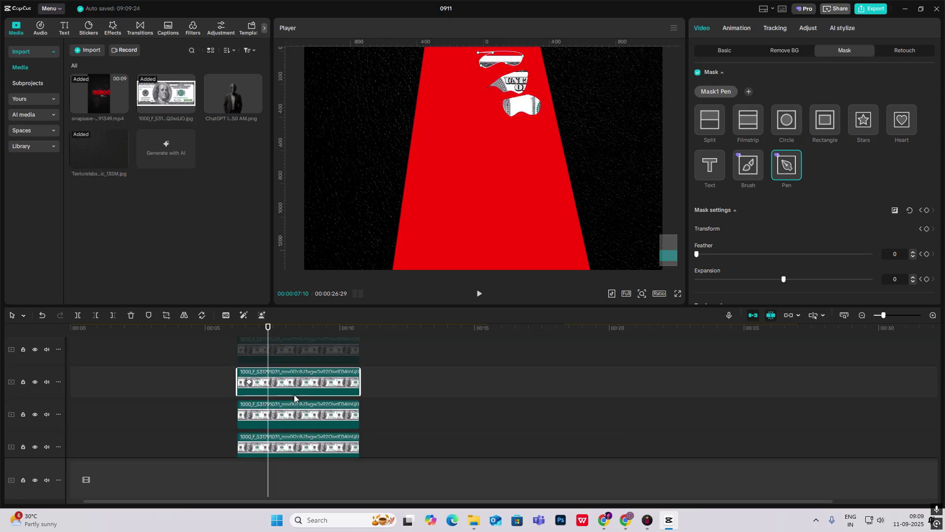
pyautogui.moveTo(505, 63); pyautogui.dragTo(336, 250)
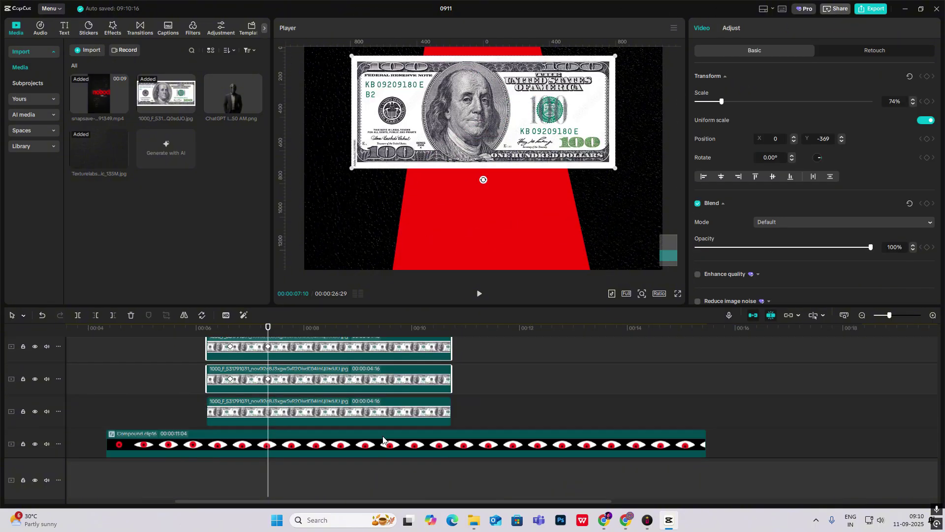
# Play back the fragments growing into the full bill from 00:00:06:00, with the whole frame in view
pyautogui.scroll(-1, 383, 439)
pyautogui.click(188, 374)
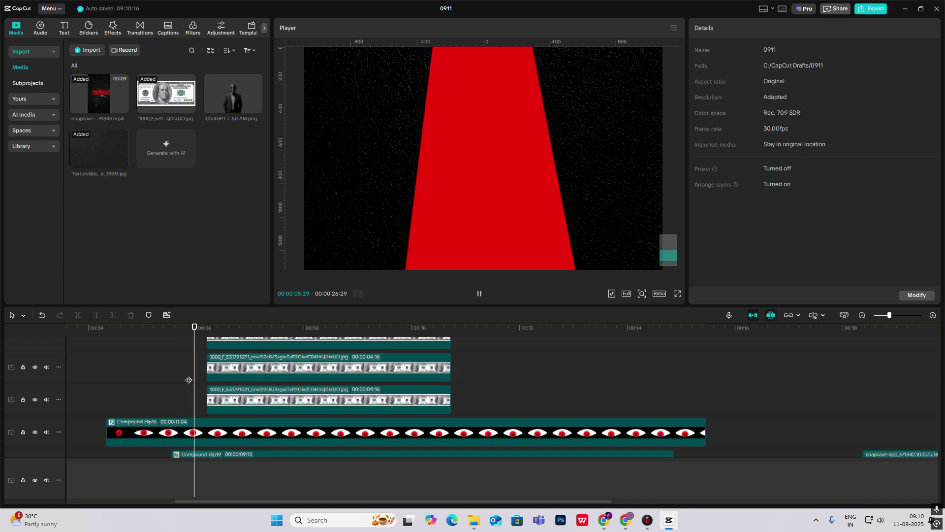
pyautogui.press('space')
pyautogui.click(196, 382)
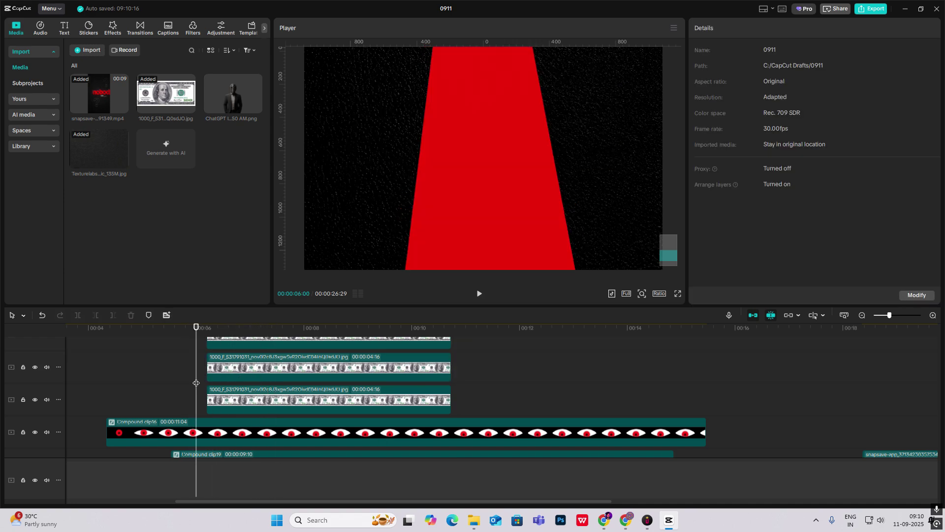
pyautogui.press('space')
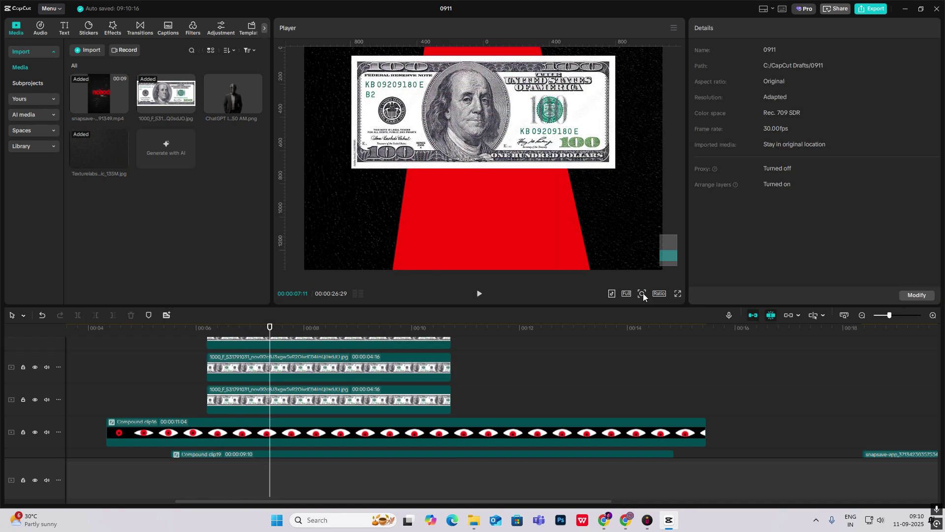
pyautogui.click(642, 294)
pyautogui.moveTo(636, 308); pyautogui.dragTo(625, 310)
# Shift the mask keyframes on the upper three bill clips to different times so their fragments expand staggered
pyautogui.scroll(2, 394, 379)
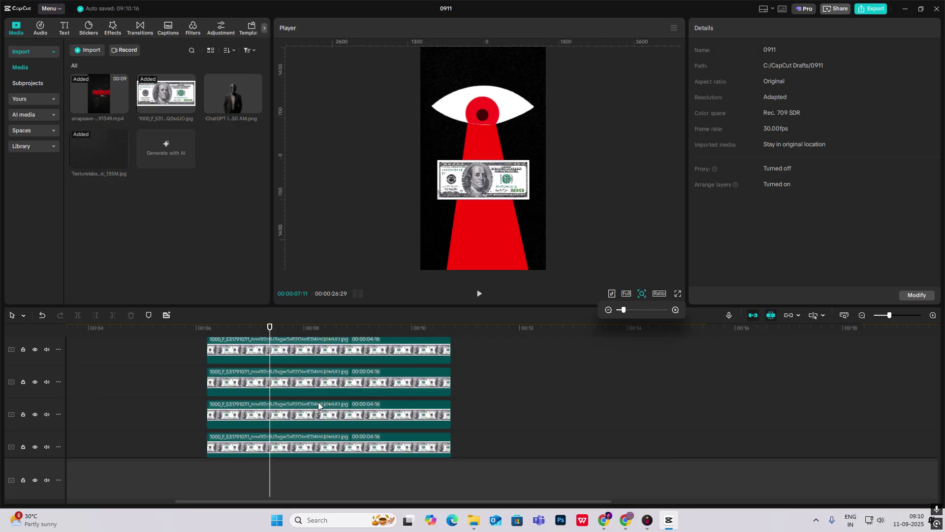
pyautogui.click(291, 415)
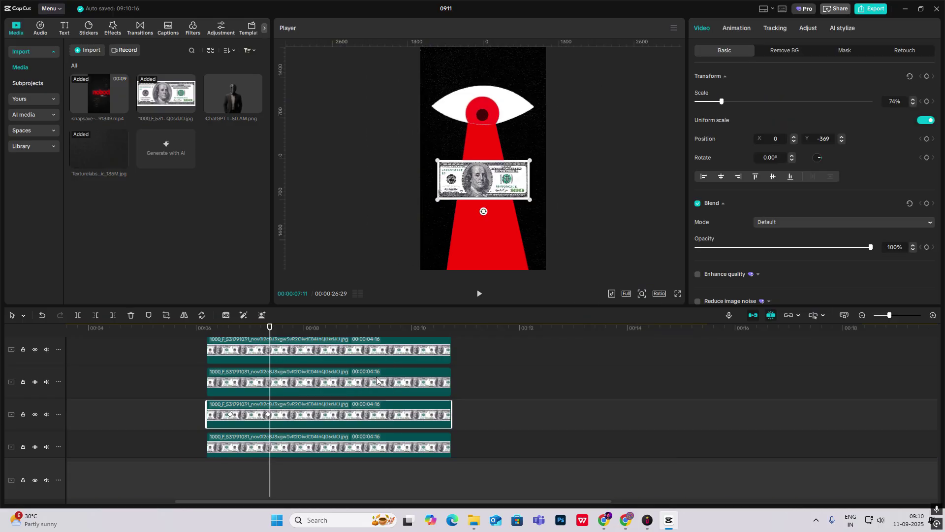
pyautogui.click(233, 418)
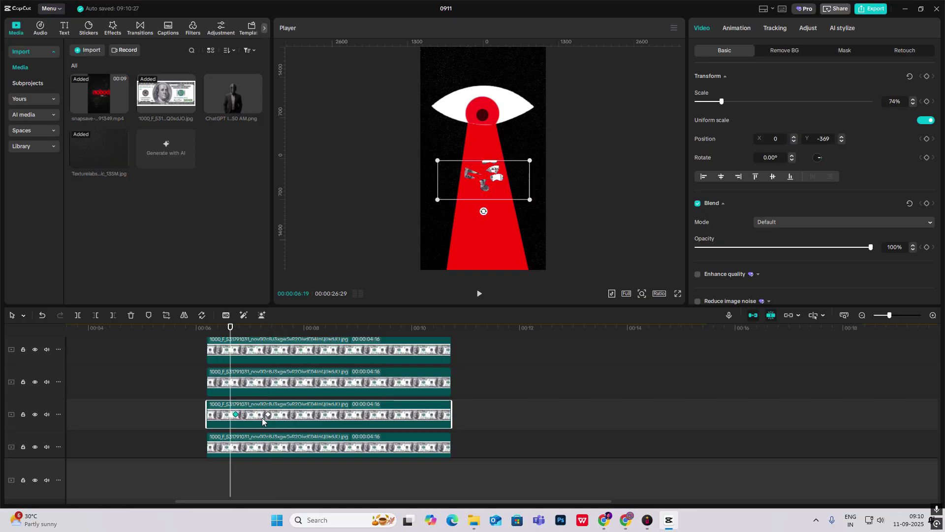
pyautogui.click(268, 415)
pyautogui.click(248, 392)
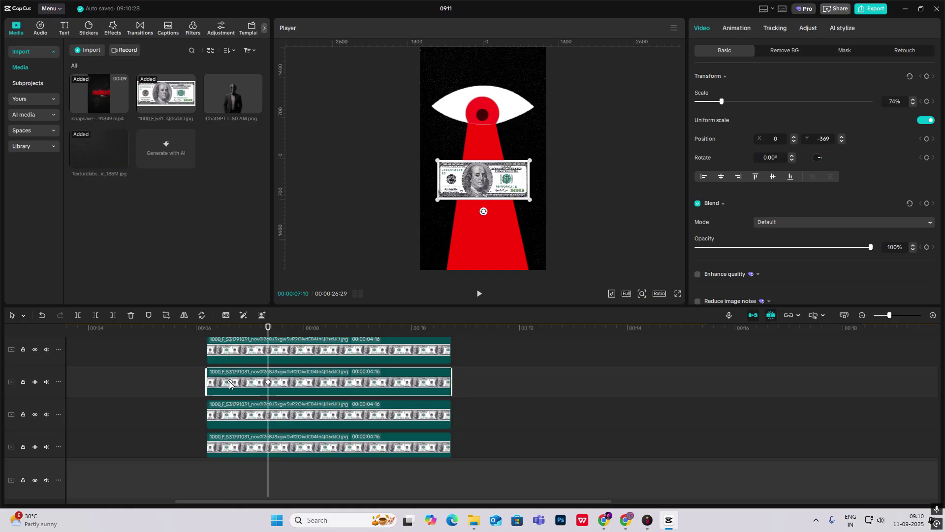
pyautogui.moveTo(230, 382); pyautogui.dragTo(262, 383)
pyautogui.click(244, 361)
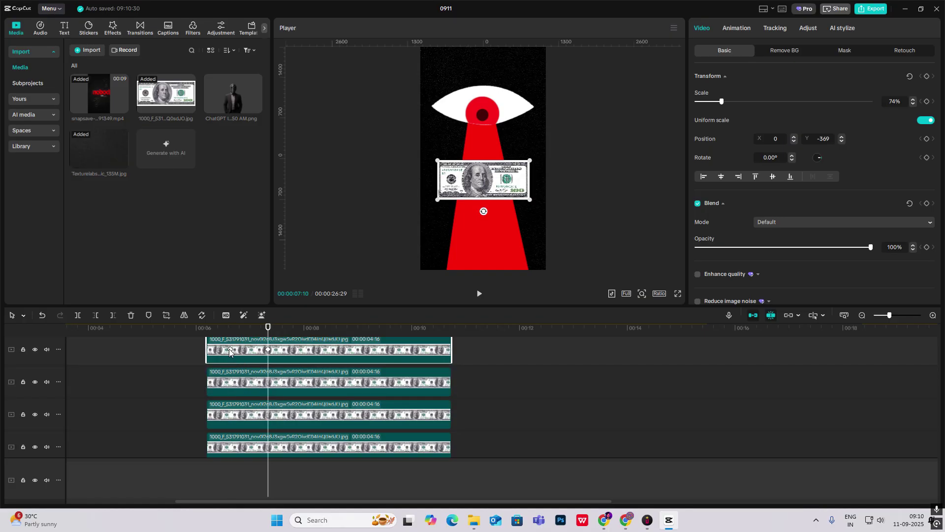
pyautogui.click(238, 349)
pyautogui.click(270, 349)
pyautogui.moveTo(267, 333)
pyautogui.mouseDown()
pyautogui.moveTo(230, 333)
pyautogui.moveTo(273, 333)
pyautogui.mouseUp()
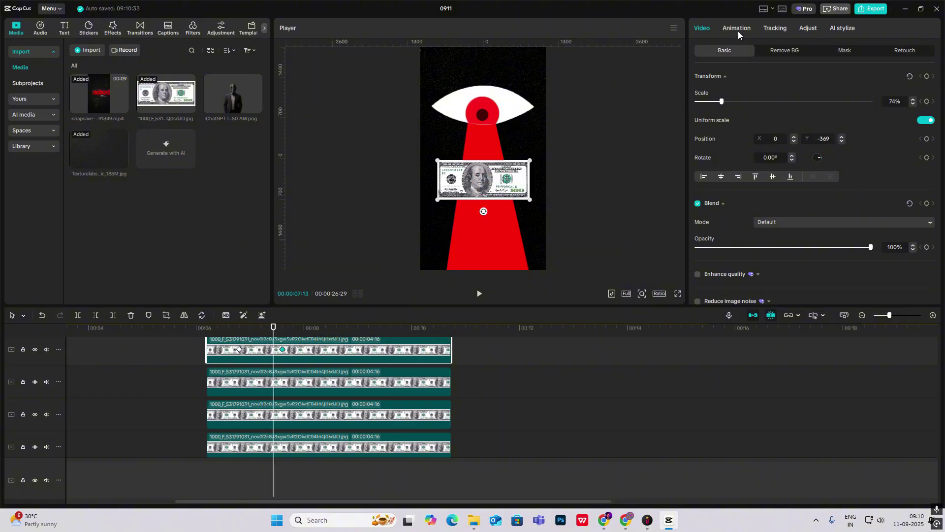
# Apply the Fade In entrance animation with a 0.5 s duration to the bill fragment clips
pyautogui.click(737, 29)
pyautogui.click(858, 83)
pyautogui.click(363, 370)
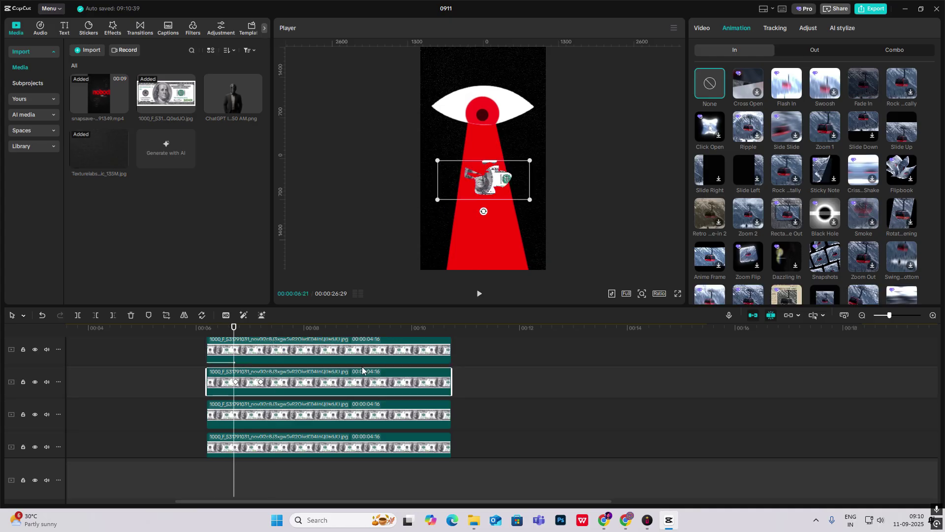
pyautogui.click(868, 92)
pyautogui.scroll(-1, 353, 352)
pyautogui.click(371, 384)
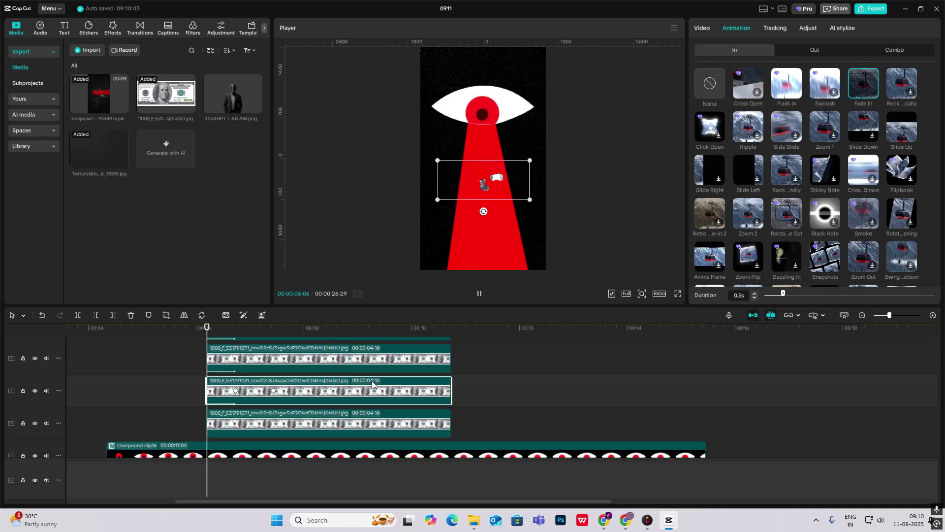
pyautogui.click(359, 419)
pyautogui.scroll(2, 350, 348)
pyautogui.click(350, 351)
# Play and scrub through the bill animation up to 00:00:07:21 to check the fade-in and fragment expansion
pyautogui.click(201, 362)
pyautogui.press('space')
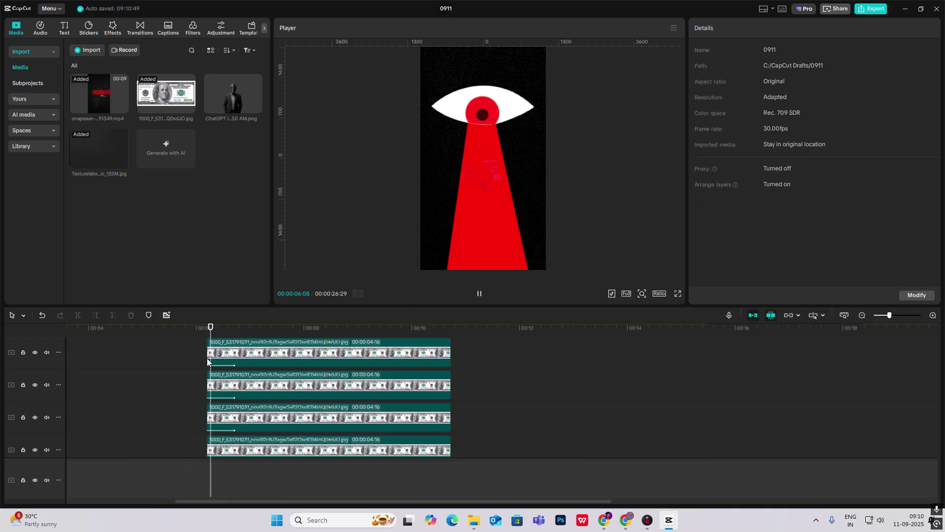
pyautogui.press('space')
pyautogui.moveTo(277, 378); pyautogui.dragTo(235, 397)
pyautogui.scroll(-1, 581, 391)
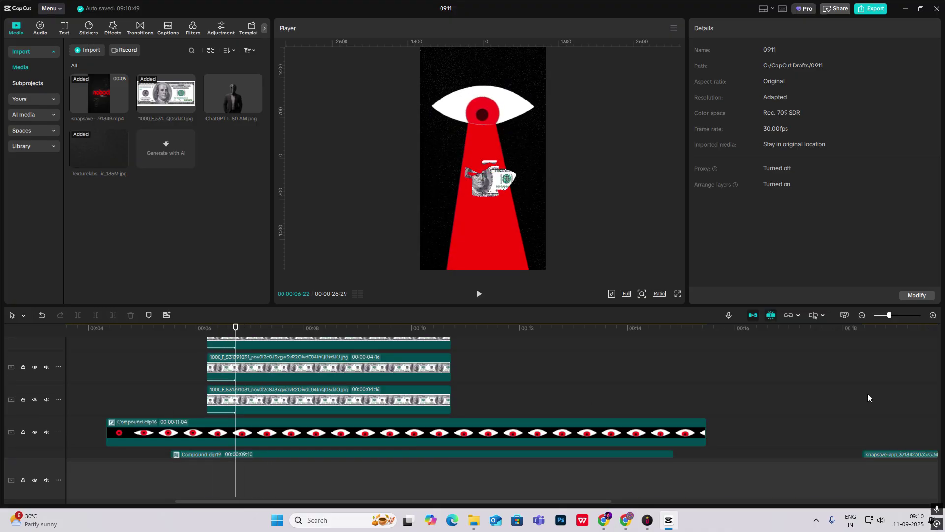
pyautogui.moveTo(868, 394); pyautogui.dragTo(625, 427)
pyautogui.moveTo(616, 393); pyautogui.dragTo(450, 379)
pyautogui.scroll(3, 450, 380)
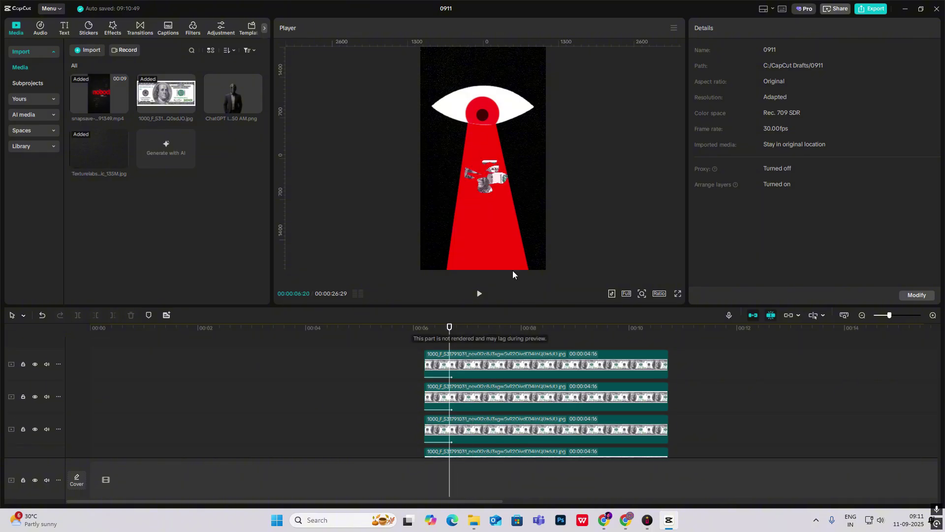
pyautogui.moveTo(450, 342); pyautogui.dragTo(506, 352)
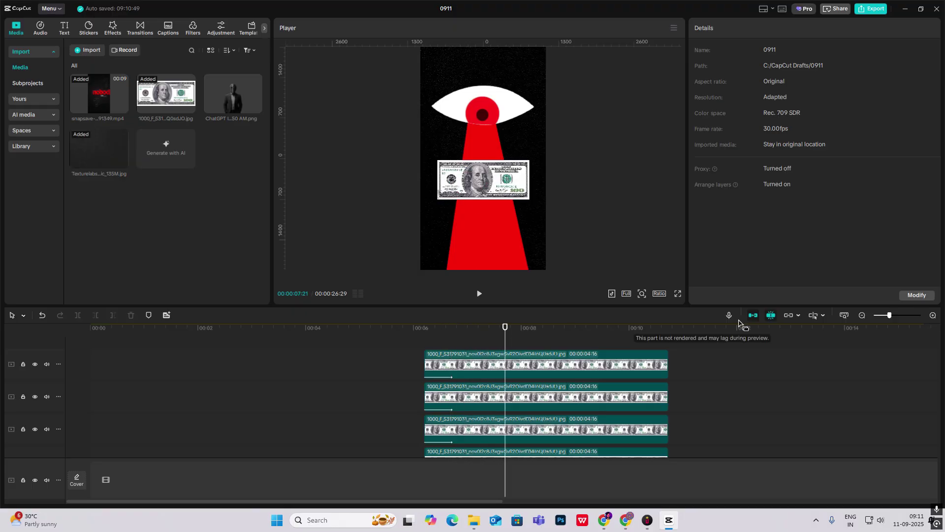
# Cut the bill, eye and red beam clips at 00:00:07:24 and delete everything after that point, keeping the background texture
pyautogui.click(861, 315)
pyautogui.scroll(-5, 607, 450)
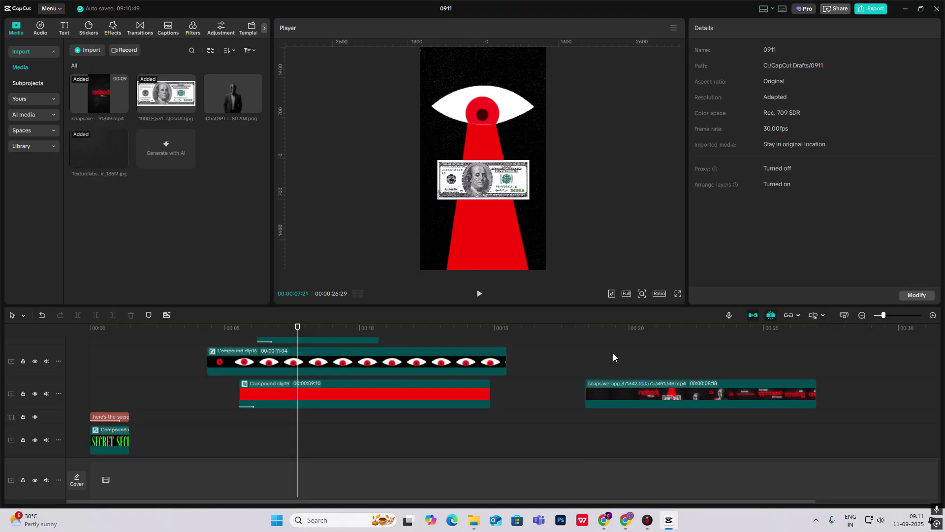
pyautogui.moveTo(613, 353); pyautogui.dragTo(291, 348)
pyautogui.scroll(3, 305, 369)
pyautogui.scroll(2, 305, 369)
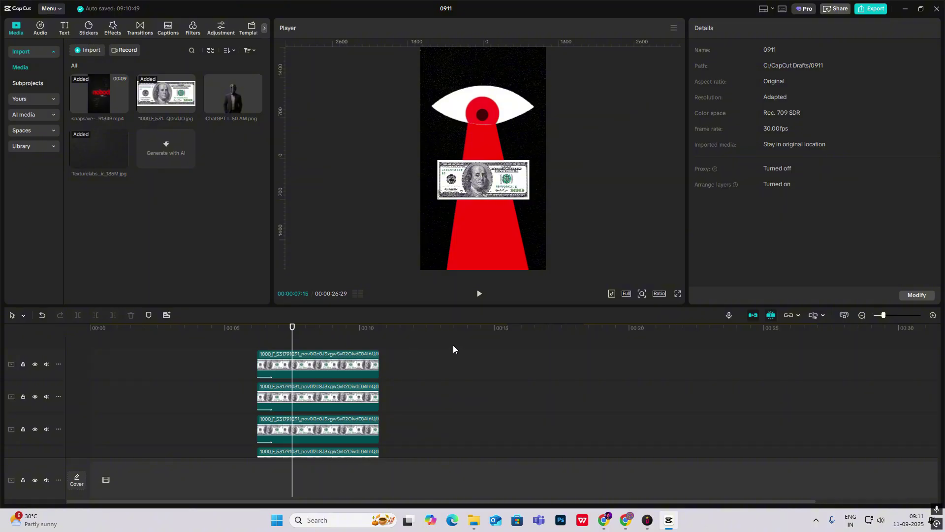
pyautogui.moveTo(454, 349); pyautogui.dragTo(401, 379)
pyautogui.scroll(1, 400, 379)
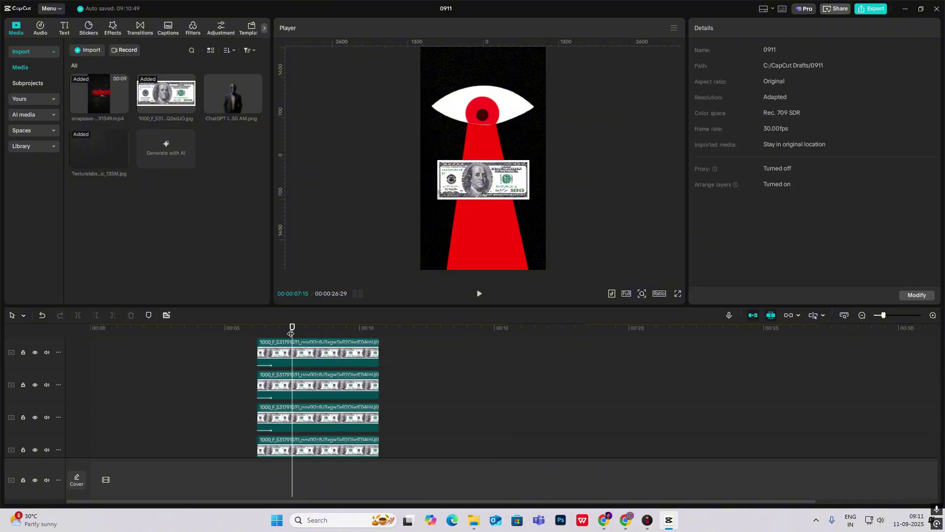
pyautogui.moveTo(291, 334); pyautogui.dragTo(300, 335)
pyautogui.moveTo(469, 347); pyautogui.dragTo(318, 423)
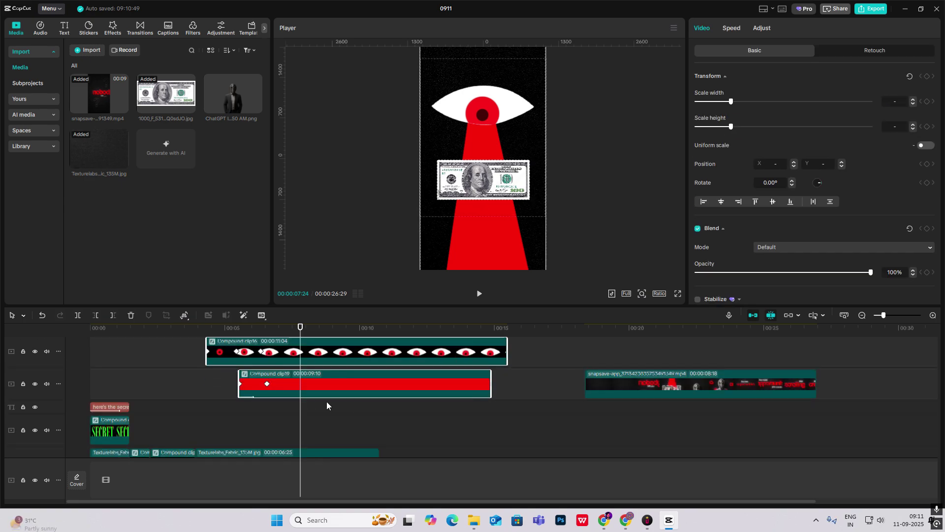
pyautogui.press('Delete')
pyautogui.scroll(-3, 327, 403)
pyautogui.scroll(3, 327, 402)
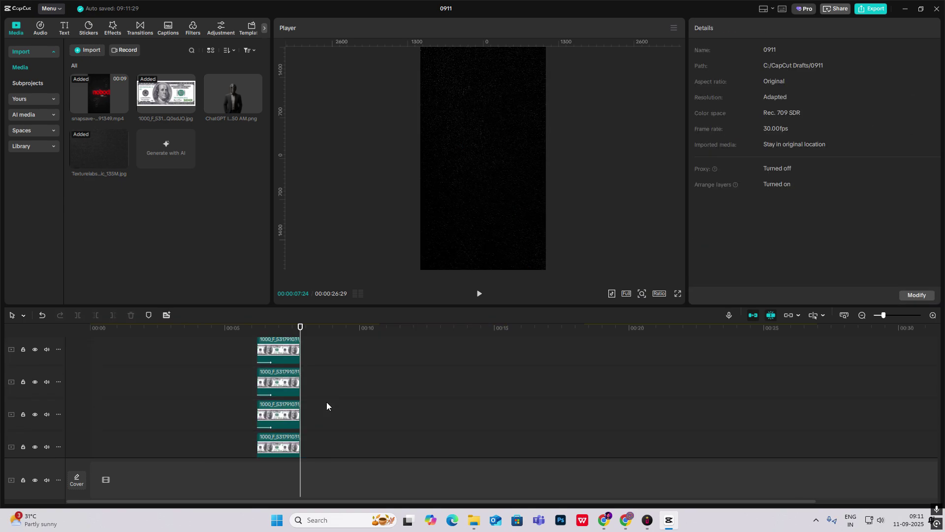
pyautogui.scroll(-2, 326, 402)
pyautogui.hotkey('ctrl', 'z')
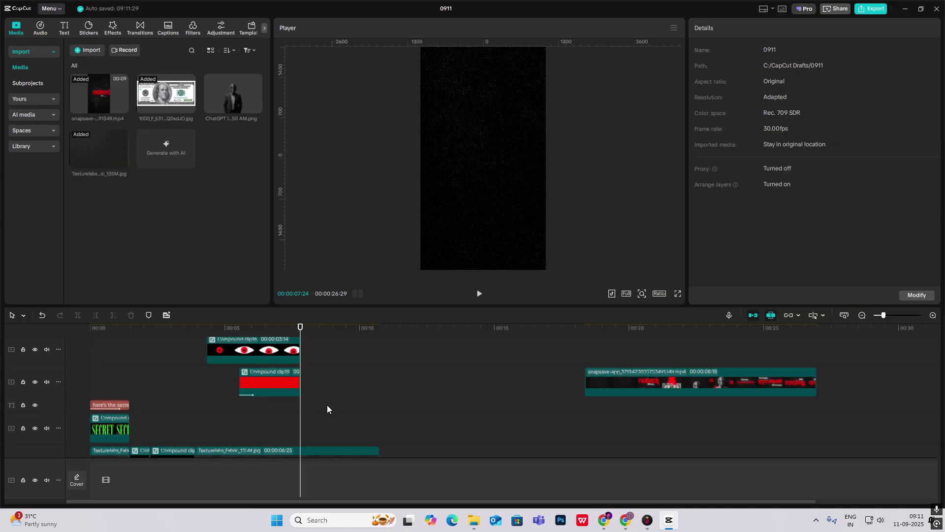
pyautogui.scroll(2, 328, 411)
# Add the Negative Graffiti effect over the end of the bill scene, split it at 00:00:07:24 and delete the remainder
pyautogui.moveTo(300, 381)
pyautogui.mouseDown()
pyautogui.moveTo(268, 382)
pyautogui.moveTo(288, 383)
pyautogui.mouseUp()
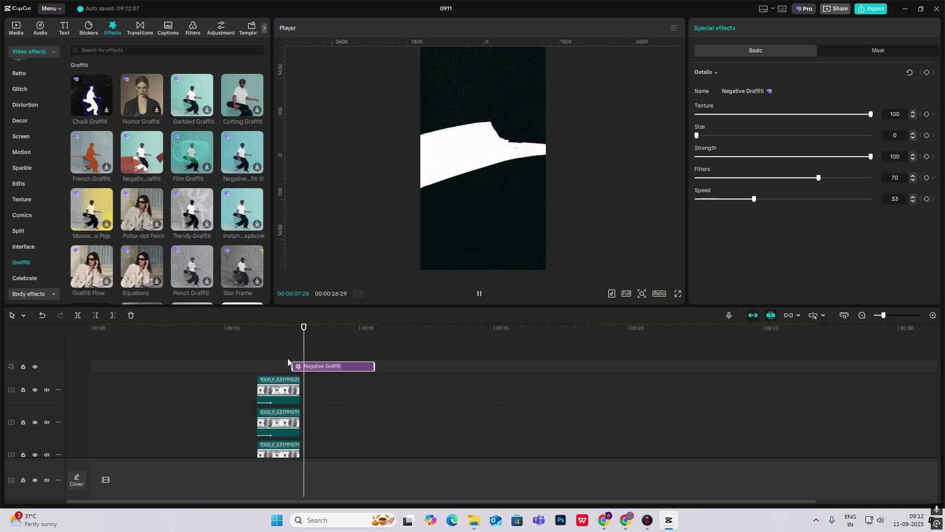
pyautogui.click(288, 359)
pyautogui.moveTo(284, 359); pyautogui.dragTo(301, 354)
pyautogui.click(308, 369)
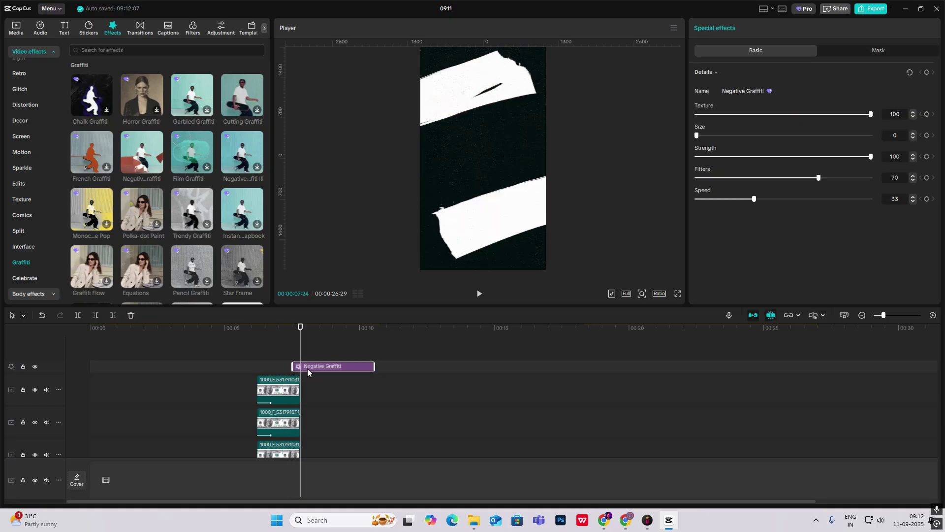
pyautogui.hotkey('ctrl', 'b')
pyautogui.press('Delete')
# Play back the eye and bill scene to check the Negative Graffiti effect at its end
pyautogui.moveTo(291, 347)
pyautogui.mouseDown()
pyautogui.moveTo(301, 353)
pyautogui.moveTo(253, 352)
pyautogui.moveTo(285, 360)
pyautogui.mouseUp()
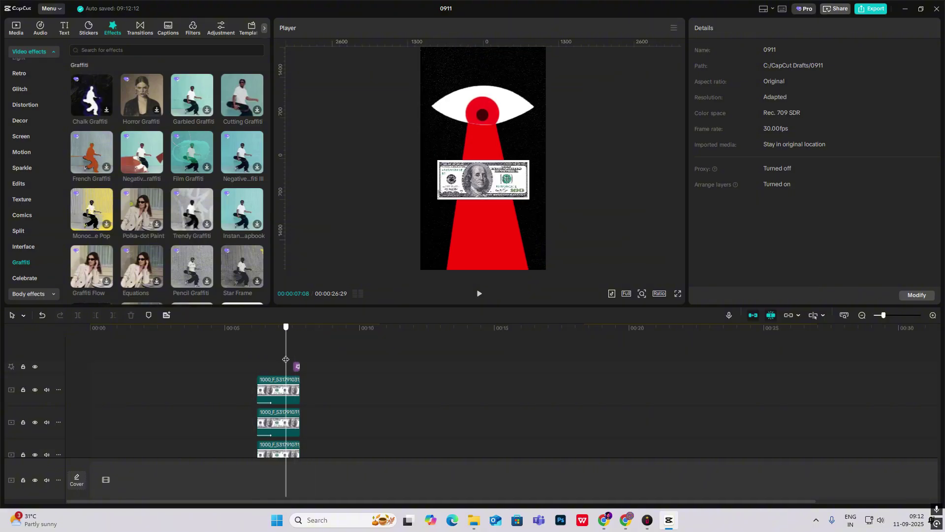
pyautogui.click(146, 364)
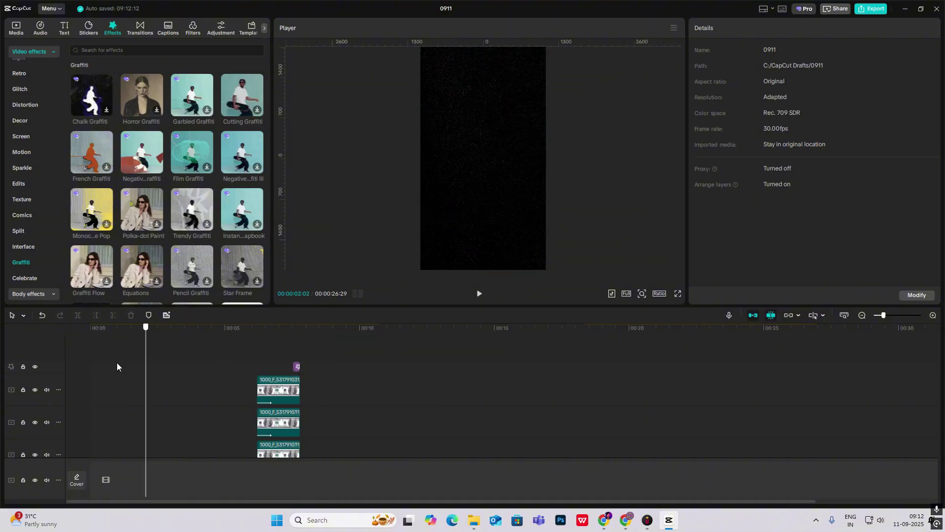
pyautogui.scroll(-1, 171, 363)
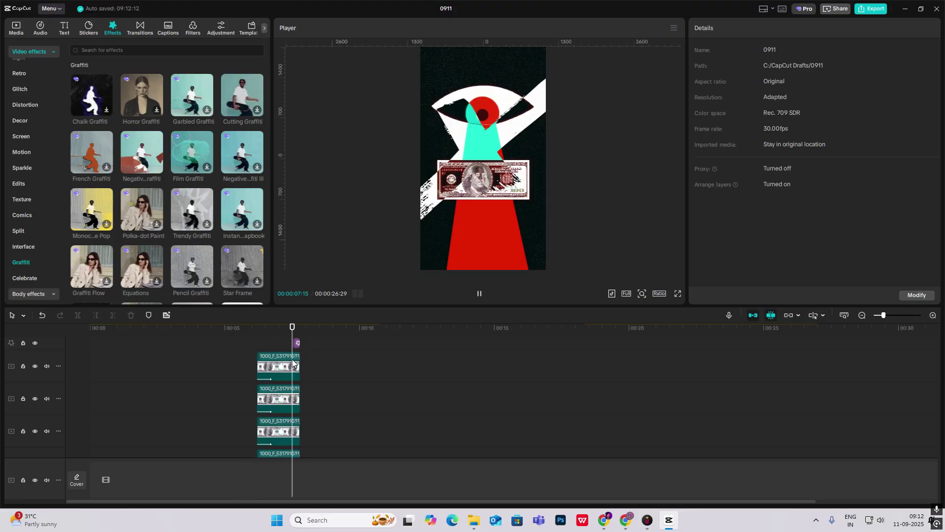
# Place the masked man image on the timeline at 00:00:07:24 and lower it to Y position -299
pyautogui.moveTo(233, 94); pyautogui.dragTo(341, 379)
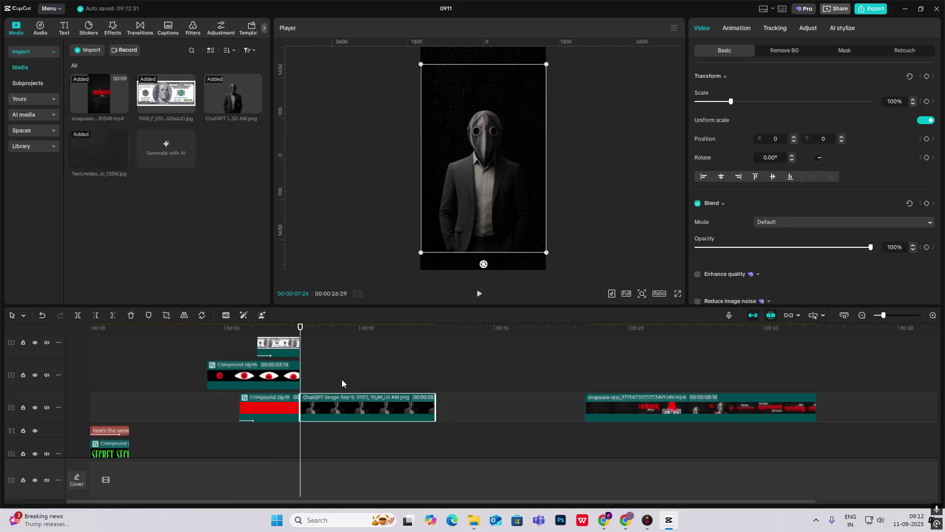
pyautogui.hotkey('ctrl', 'z')
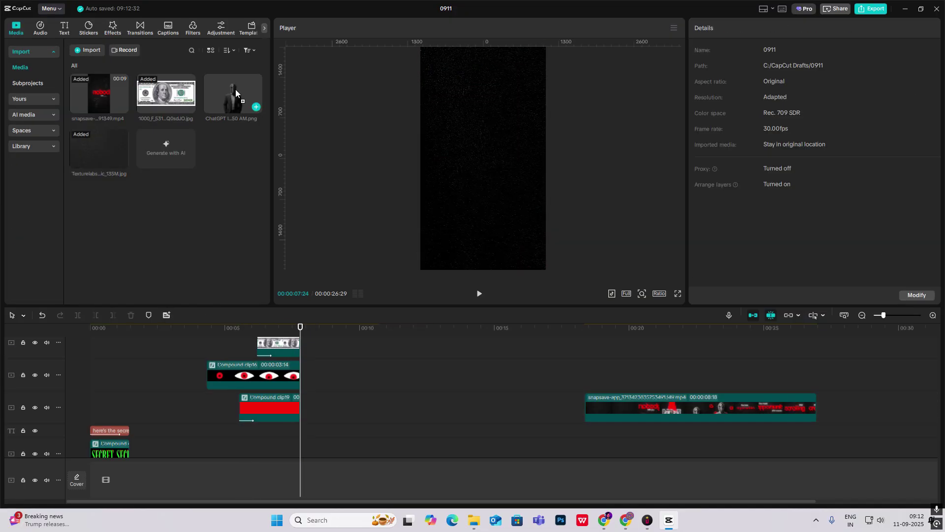
pyautogui.moveTo(235, 89); pyautogui.dragTo(300, 406)
pyautogui.moveTo(482, 227); pyautogui.dragTo(479, 248)
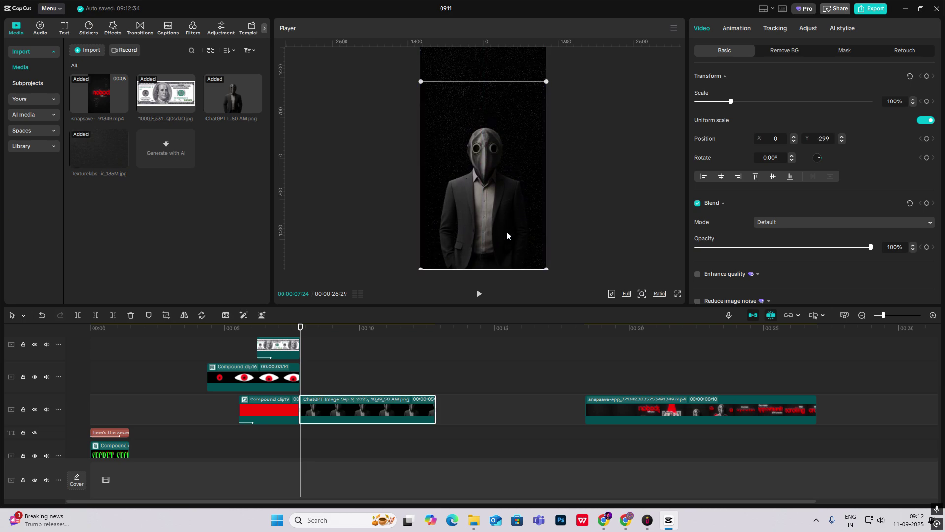
# Apply the Slide Up entrance animation to the masked man clip and lengthen its duration
pyautogui.click(737, 28)
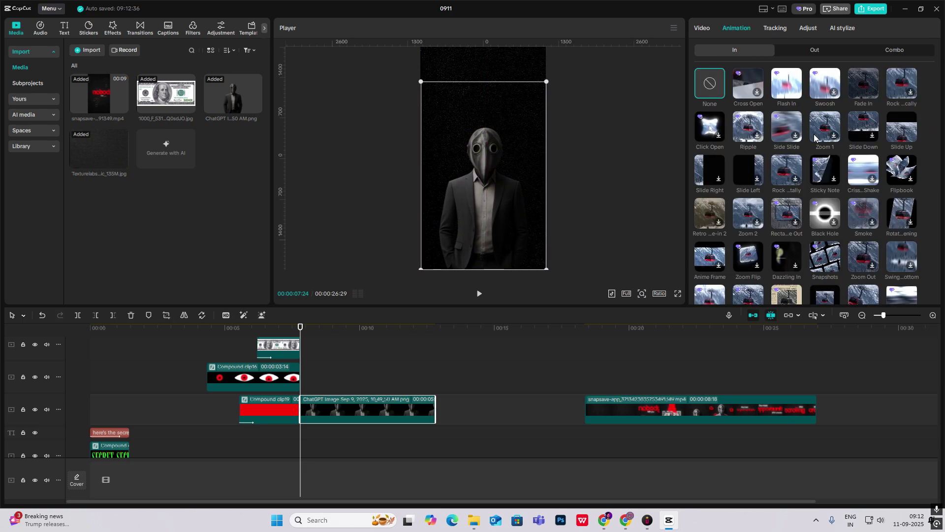
pyautogui.click(902, 129)
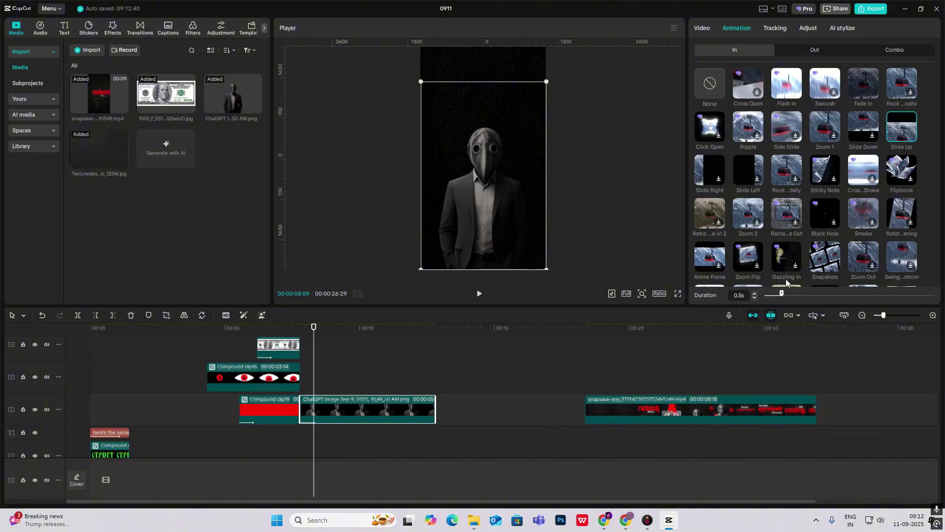
pyautogui.moveTo(781, 293); pyautogui.dragTo(799, 293)
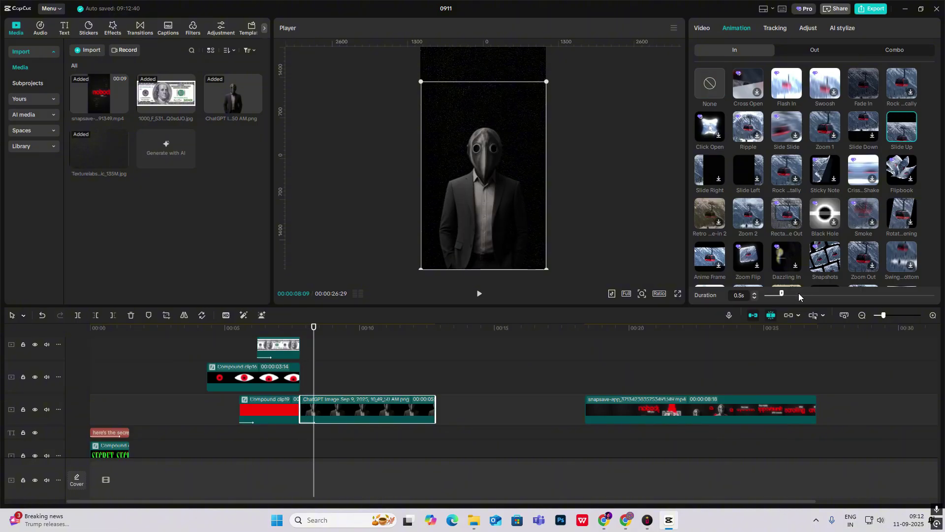
pyautogui.click(315, 383)
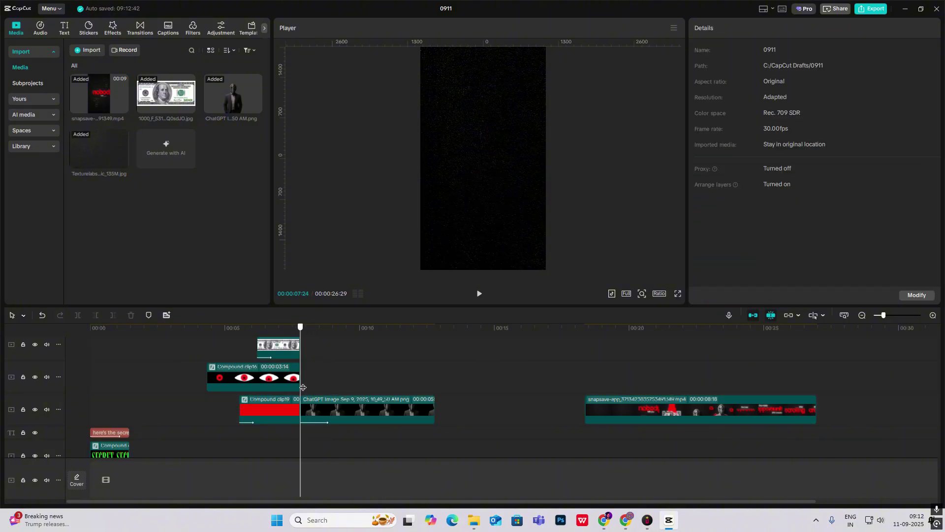
# Copy the two circle text layers of the red iris from inside the eye's nested compound clip and return to the main timeline
pyautogui.doubleClick(247, 379)
pyautogui.click(140, 373)
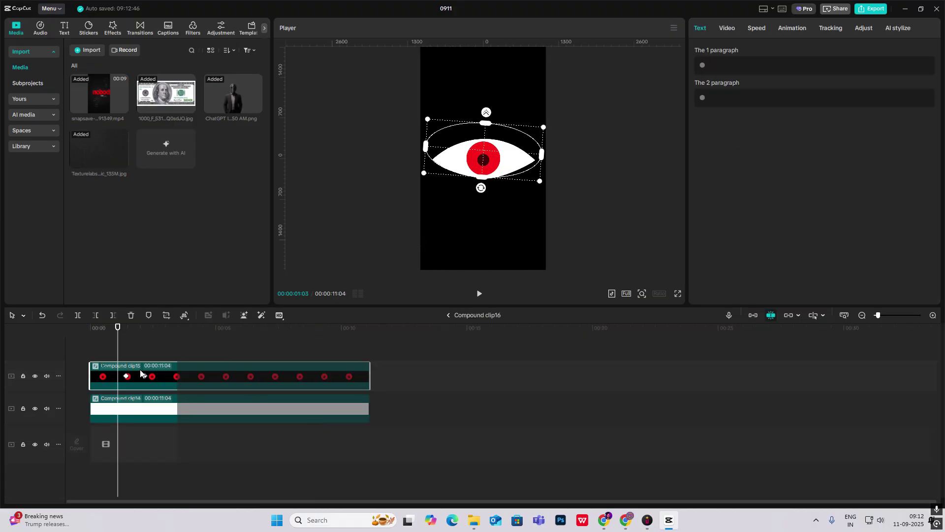
pyautogui.doubleClick(140, 370)
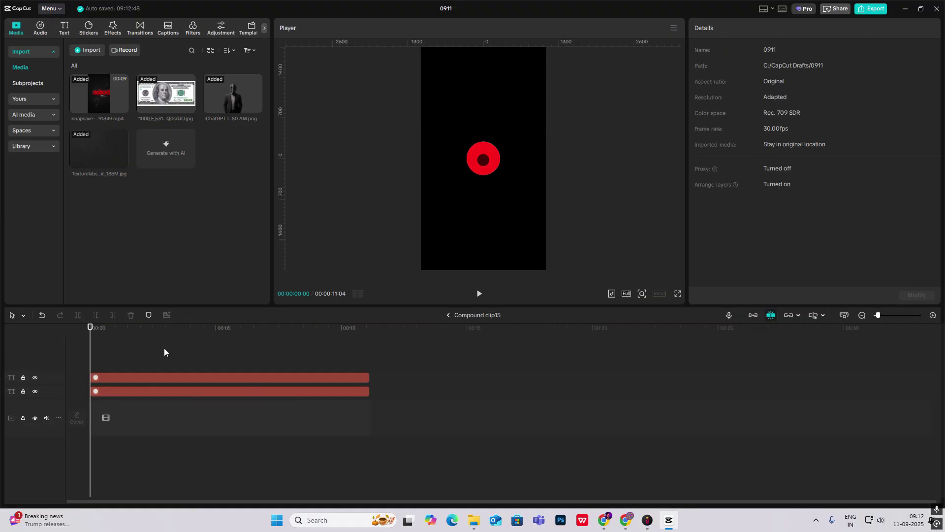
pyautogui.moveTo(164, 348); pyautogui.dragTo(132, 406)
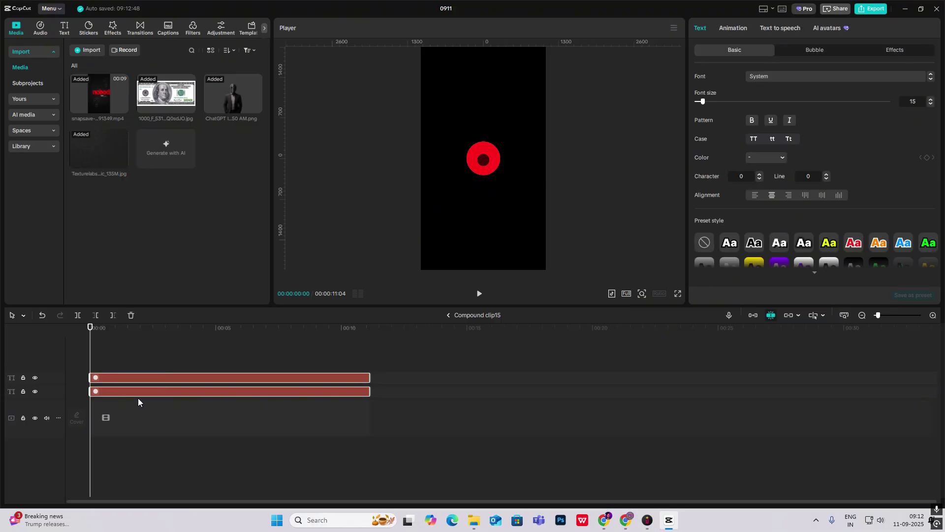
pyautogui.click(452, 315)
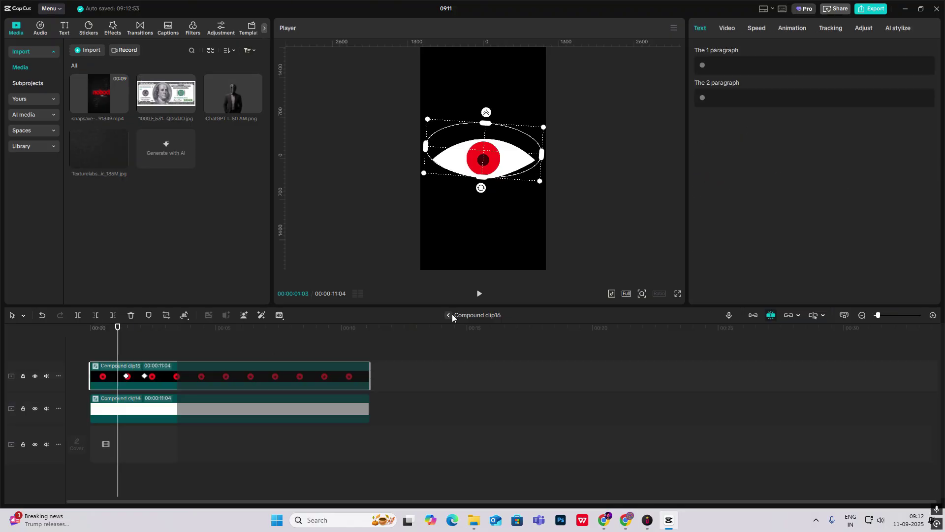
pyautogui.click(449, 316)
# Paste the red iris layers at 00:00:08:04, shrink and move them up beside the masked man, and combine them into a compound clip
pyautogui.scroll(2, 345, 389)
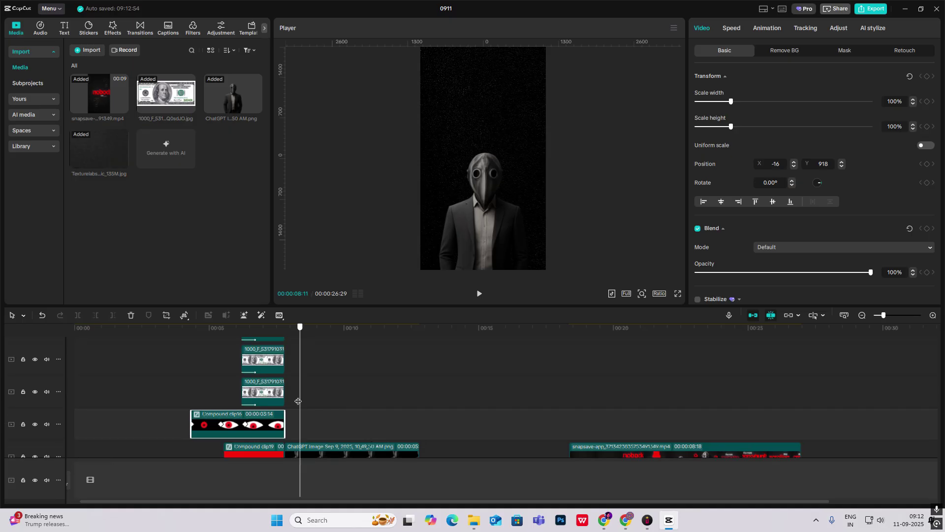
pyautogui.hotkey('ctrl', 'v')
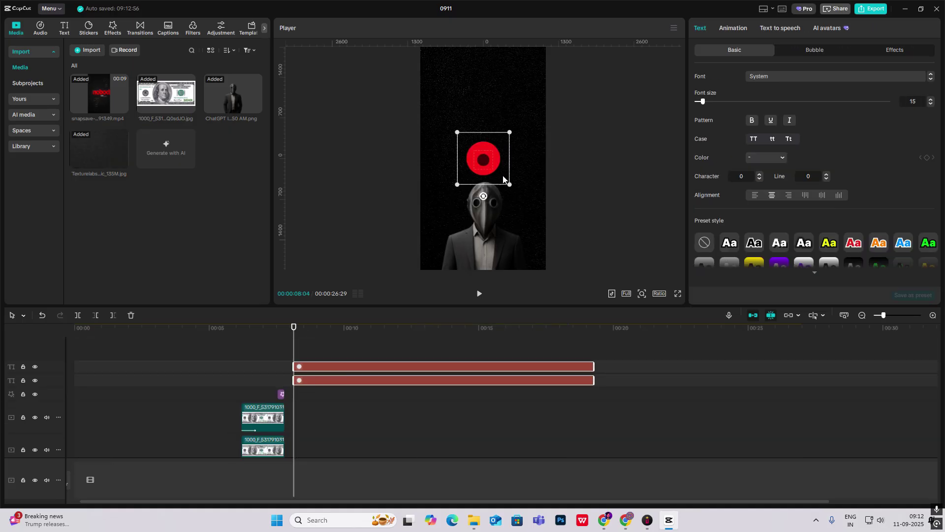
pyautogui.moveTo(503, 180); pyautogui.dragTo(489, 168)
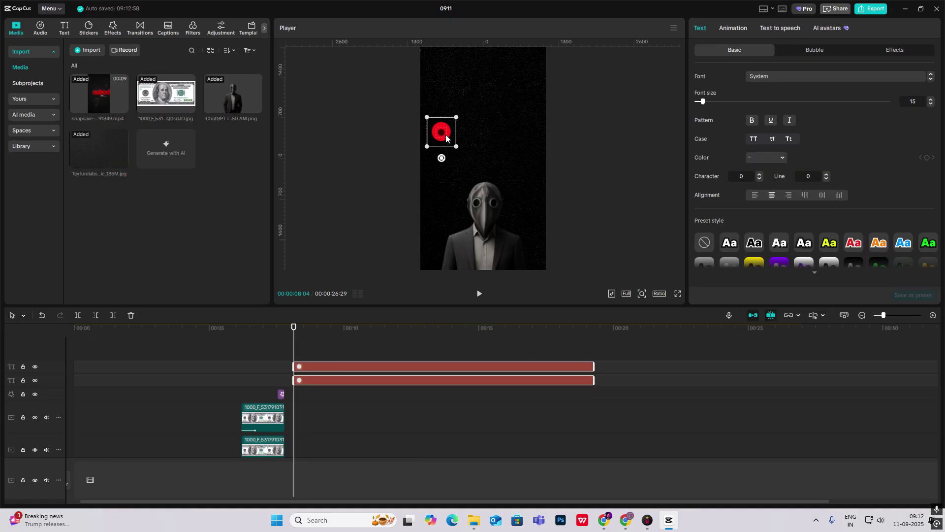
pyautogui.hotkey('alt', 'g')
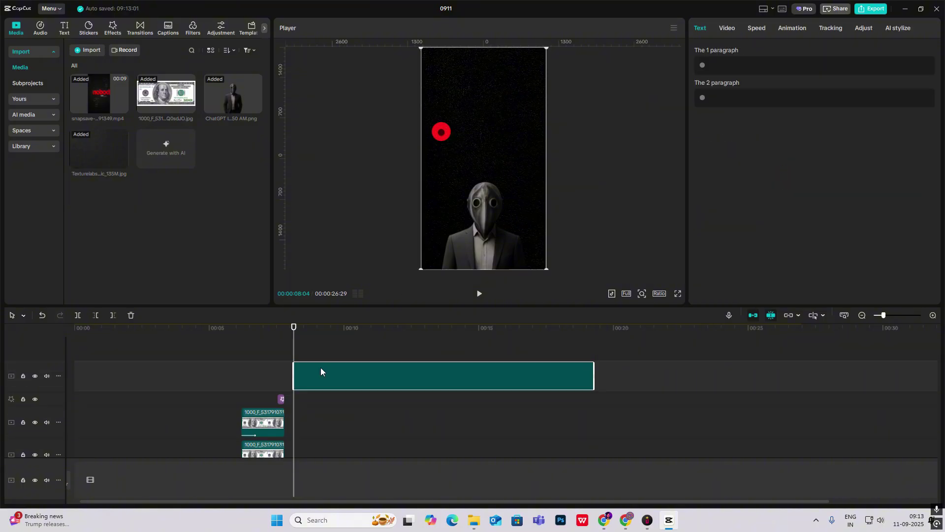
# Duplicate the red iris compound clip and arrange the copies so five irises surround the masked man's head
pyautogui.keyDown('alt'); pyautogui.moveTo(322, 369); pyautogui.dragTo(340, 351); pyautogui.keyUp('alt')
pyautogui.moveTo(435, 153); pyautogui.dragTo(441, 200)
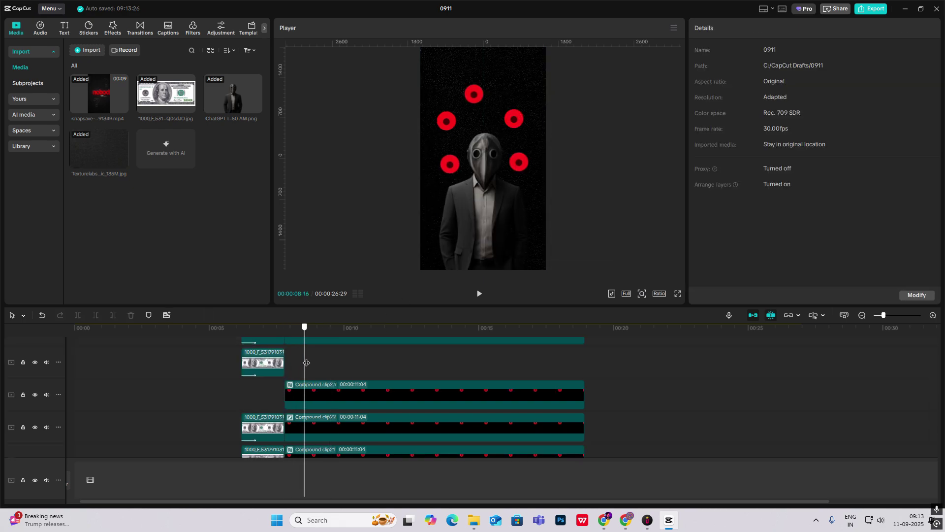
# Add a Transform keyframe at 00:00:07:24 to each of the five red iris compound clips
pyautogui.moveTo(306, 363); pyautogui.dragTo(285, 362)
pyautogui.scroll(-2, 303, 362)
pyautogui.scroll(3, 303, 362)
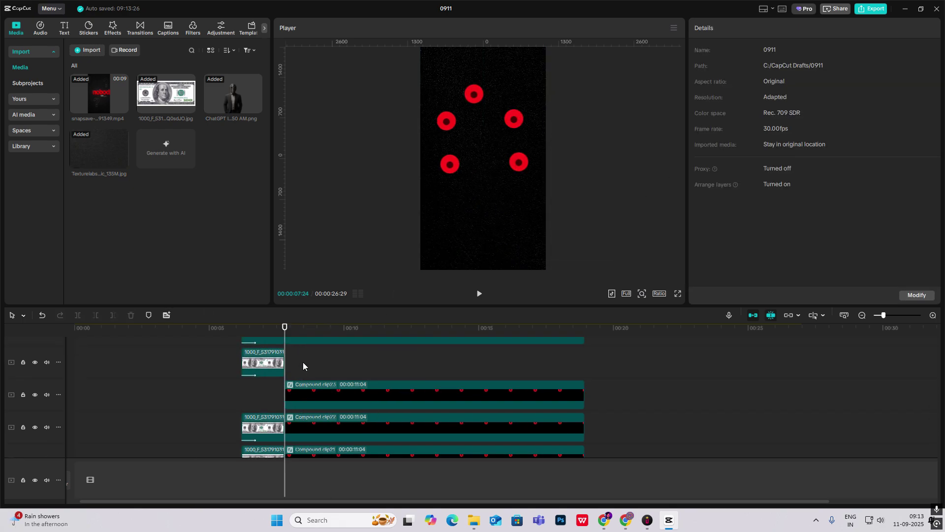
pyautogui.click(317, 369)
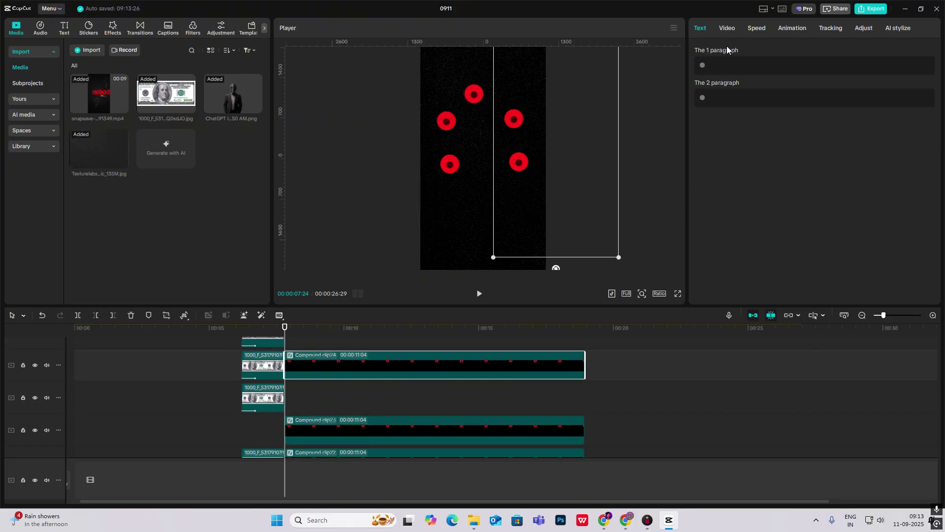
pyautogui.click(728, 30)
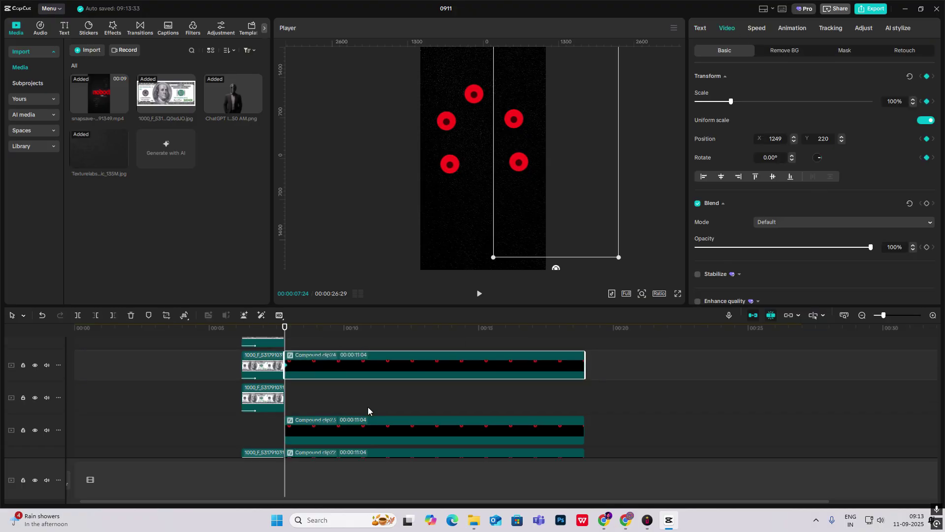
pyautogui.click(334, 436)
pyautogui.click(727, 28)
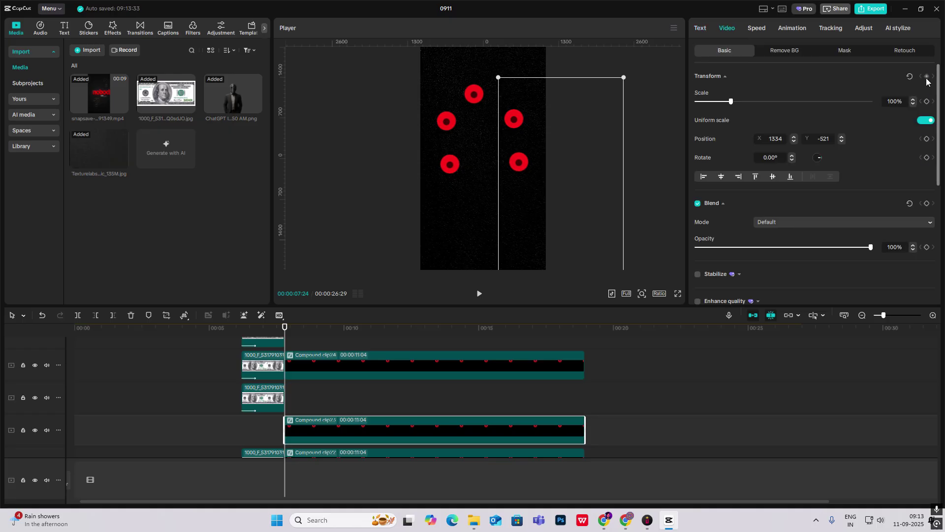
pyautogui.click(927, 76)
pyautogui.scroll(-1, 335, 418)
pyautogui.click(335, 428)
pyautogui.click(729, 30)
pyautogui.click(927, 76)
pyautogui.scroll(-2, 335, 419)
pyautogui.click(335, 400)
pyautogui.click(727, 30)
pyautogui.press('Down')
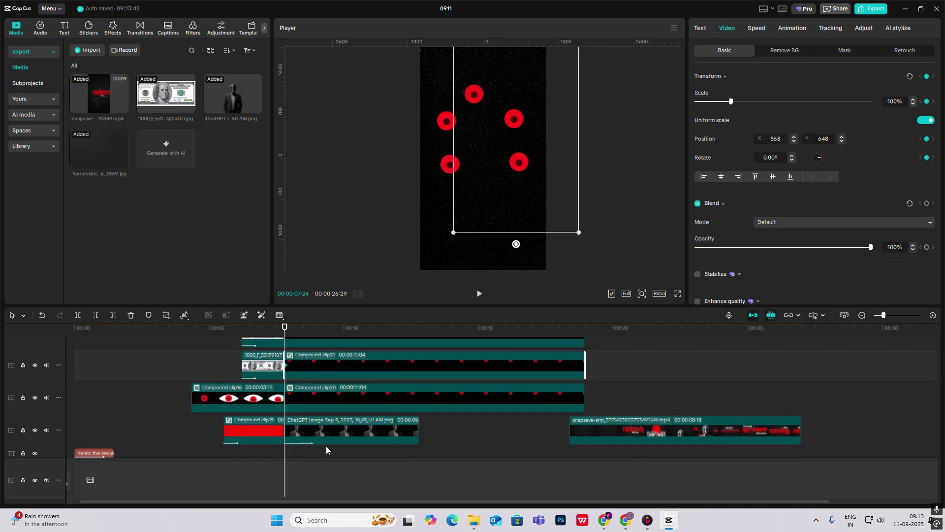
pyautogui.click(728, 30)
# Add a Transform keyframe at 00:00:09:05 to each of the five red iris compound clips, holding their places around the masked man
pyautogui.moveTo(285, 326); pyautogui.dragTo(322, 329)
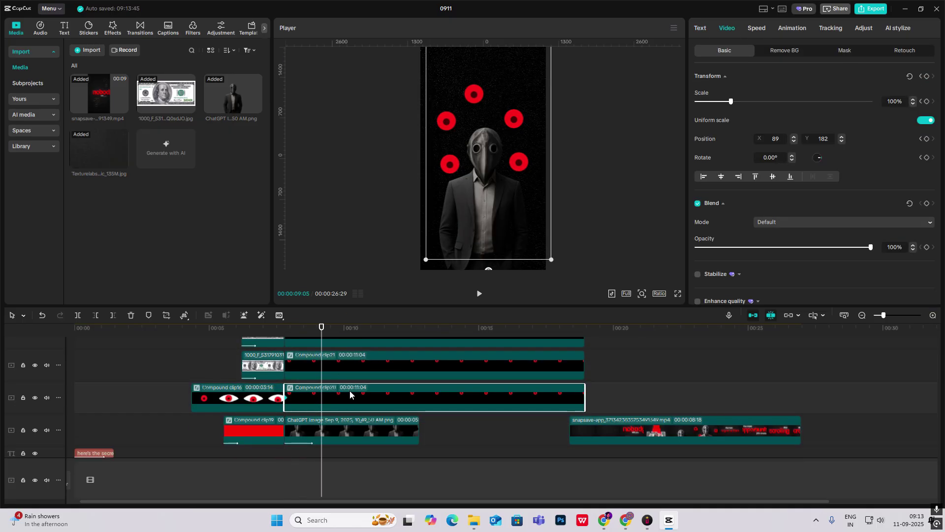
pyautogui.scroll(2, 350, 394)
pyautogui.click(345, 375)
pyautogui.click(731, 30)
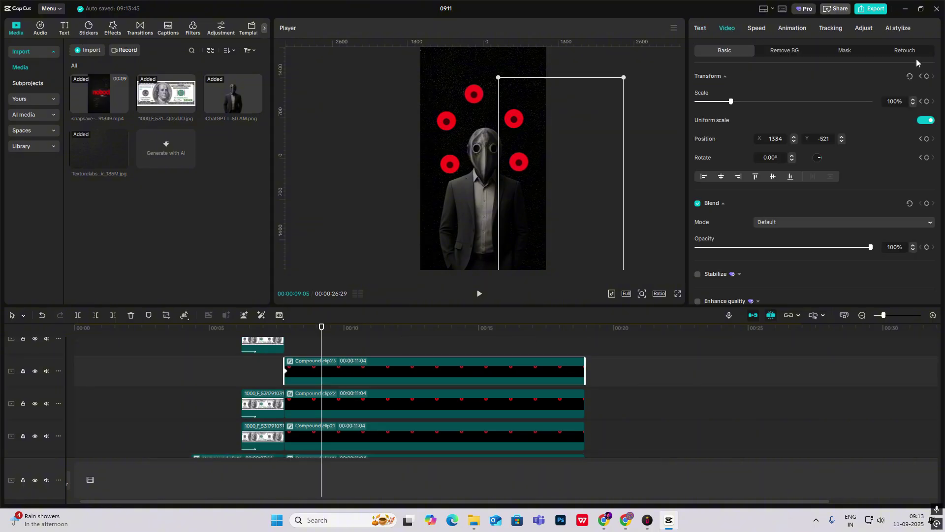
pyautogui.press('Down')
pyautogui.click(728, 30)
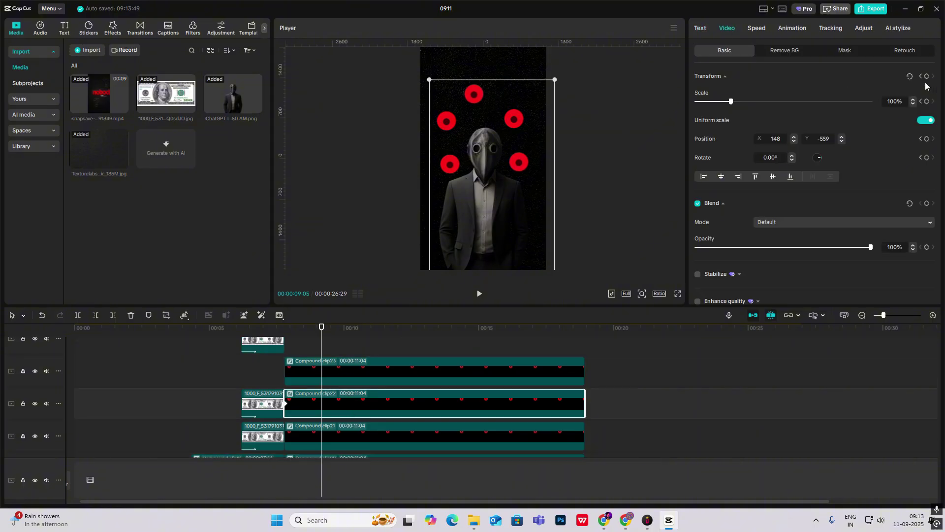
pyautogui.press('Down')
pyautogui.click(727, 28)
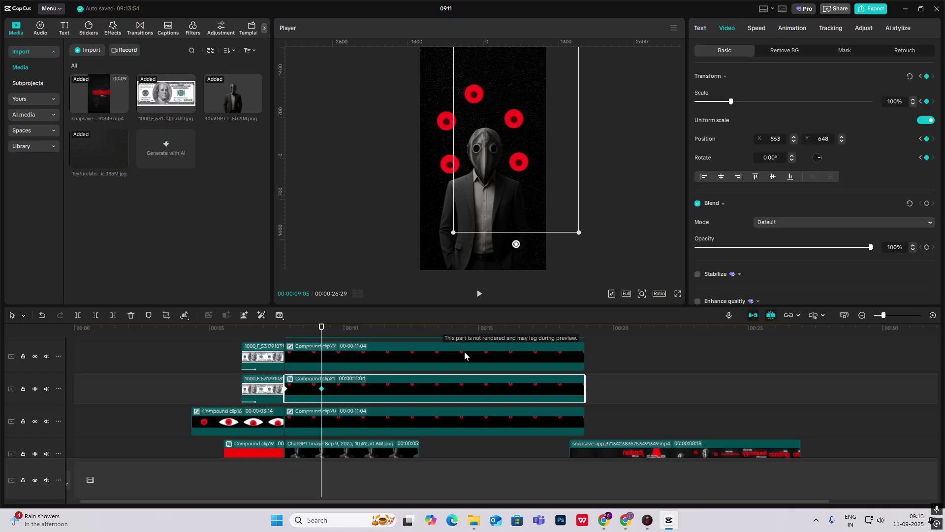
pyautogui.press('Down')
pyautogui.click(727, 28)
pyautogui.click(927, 76)
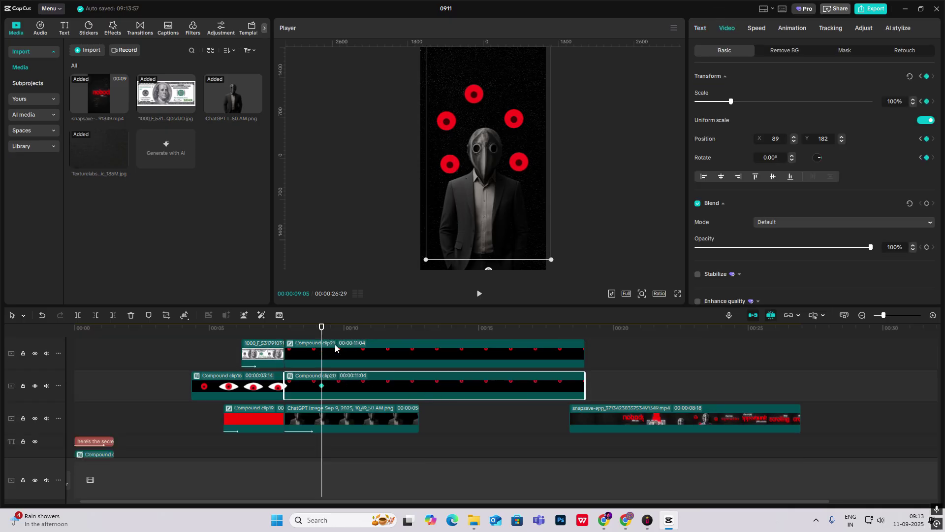
# At 00:00:07:24, move the red iris clips outside the frame so they fly in to their places around the masked man
pyautogui.moveTo(320, 328); pyautogui.dragTo(284, 328)
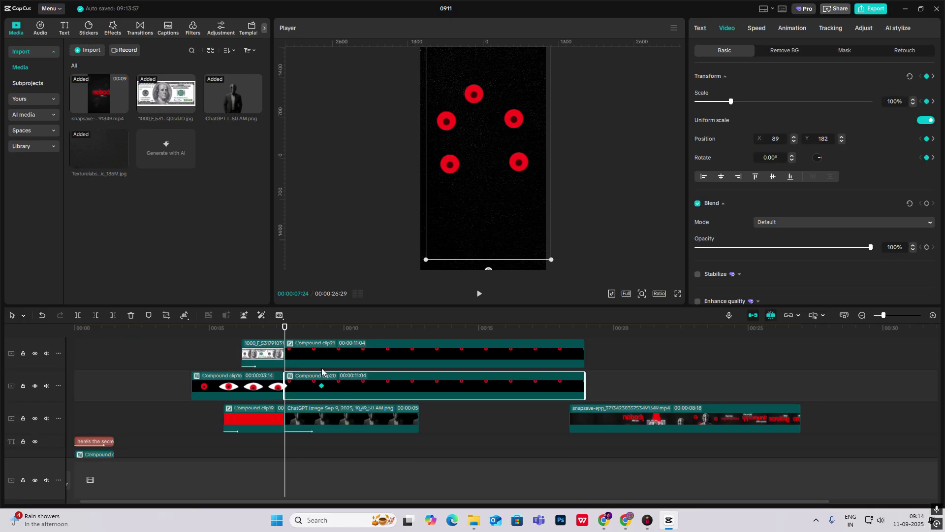
pyautogui.scroll(3, 475, 375)
pyautogui.click(347, 384)
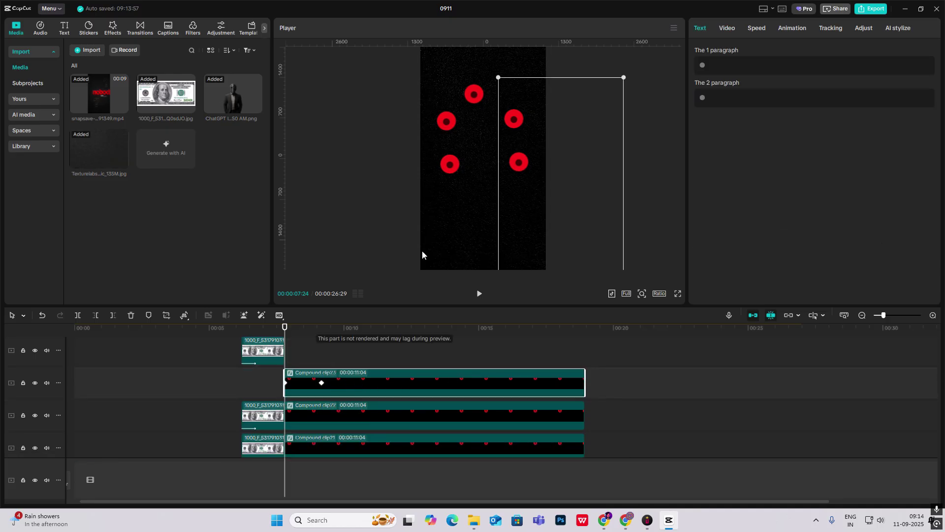
pyautogui.click(320, 419)
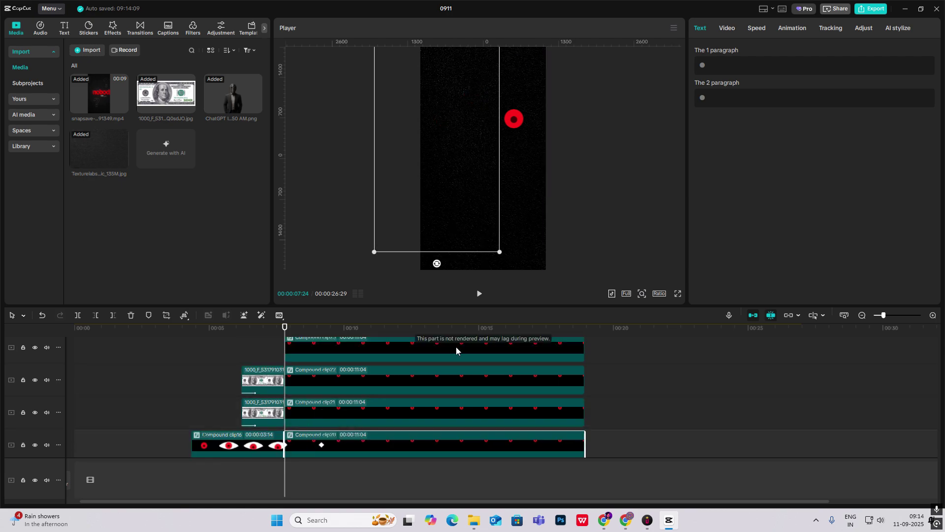
# Examine the reference video's scene at 00:00:26:03 on the timeline
pyautogui.scroll(-5, 389, 351)
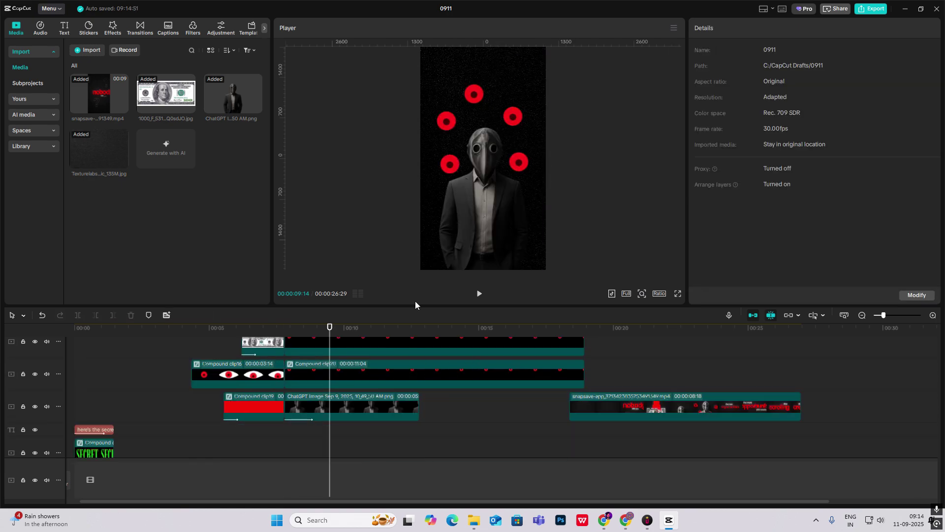
pyautogui.moveTo(637, 378); pyautogui.dragTo(779, 395)
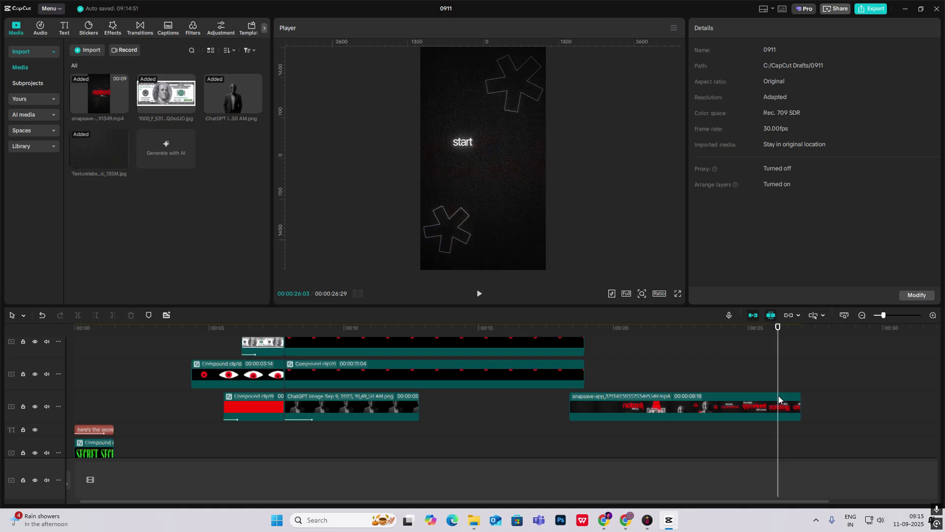